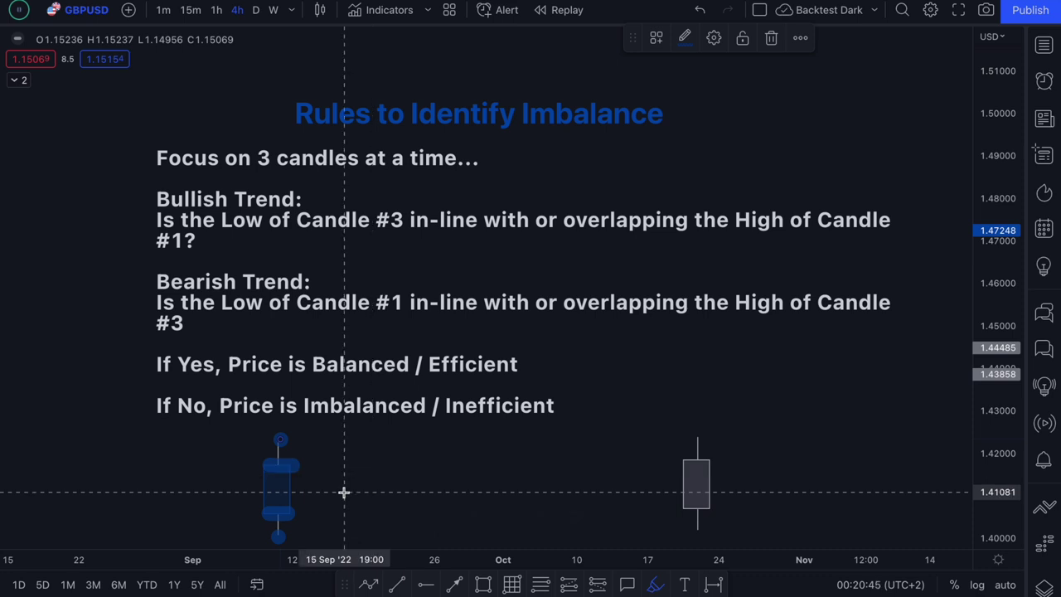
Step: Highlight the blue candle's open and close levels with an upward arrow beside it, and undo the brush marks
{"action": "key", "text": "ctrl+z"}
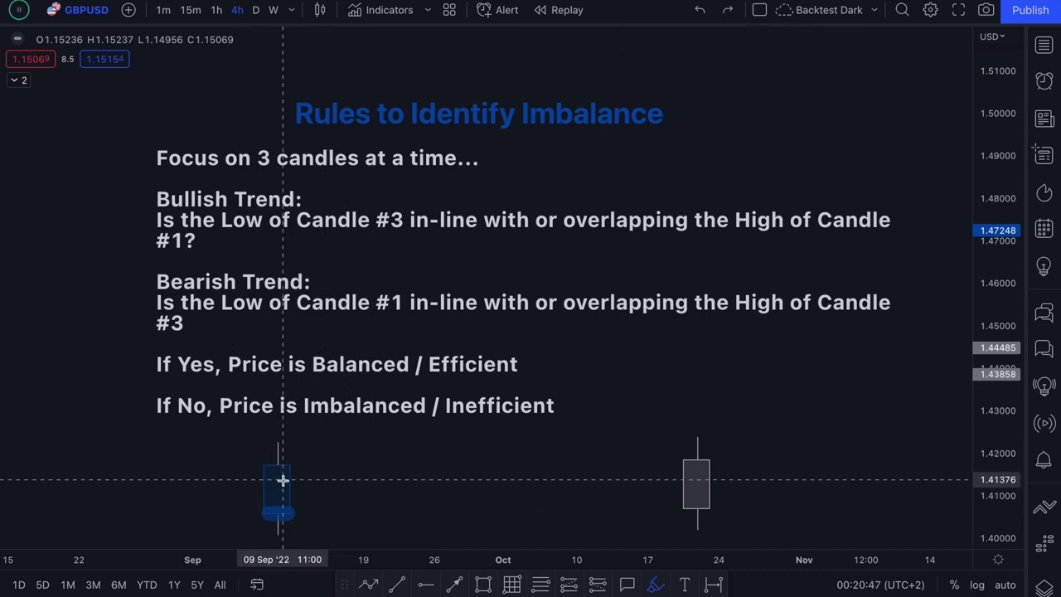
{"action": "mouse_move", "coordinate": [267, 509]}
{"action": "left_mouse_down"}
{"action": "mouse_move", "coordinate": [298, 511]}
{"action": "mouse_move", "coordinate": [265, 464]}
{"action": "mouse_move", "coordinate": [301, 464]}
{"action": "left_mouse_up"}
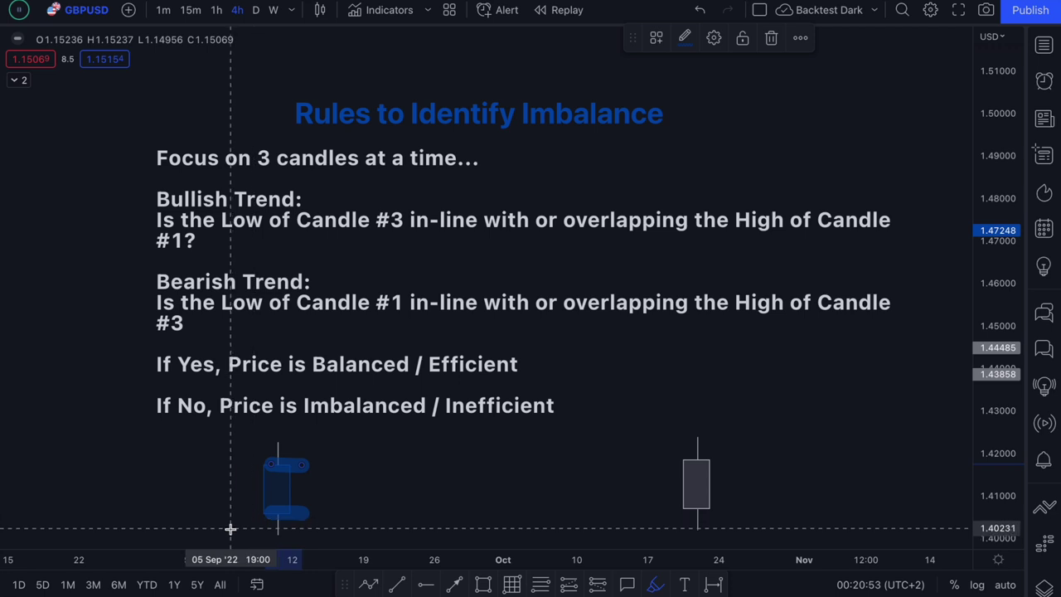
{"action": "mouse_move", "coordinate": [230, 524]}
{"action": "left_mouse_down"}
{"action": "mouse_move", "coordinate": [235, 464]}
{"action": "mouse_move", "coordinate": [221, 459]}
{"action": "mouse_move", "coordinate": [245, 458]}
{"action": "left_mouse_up"}
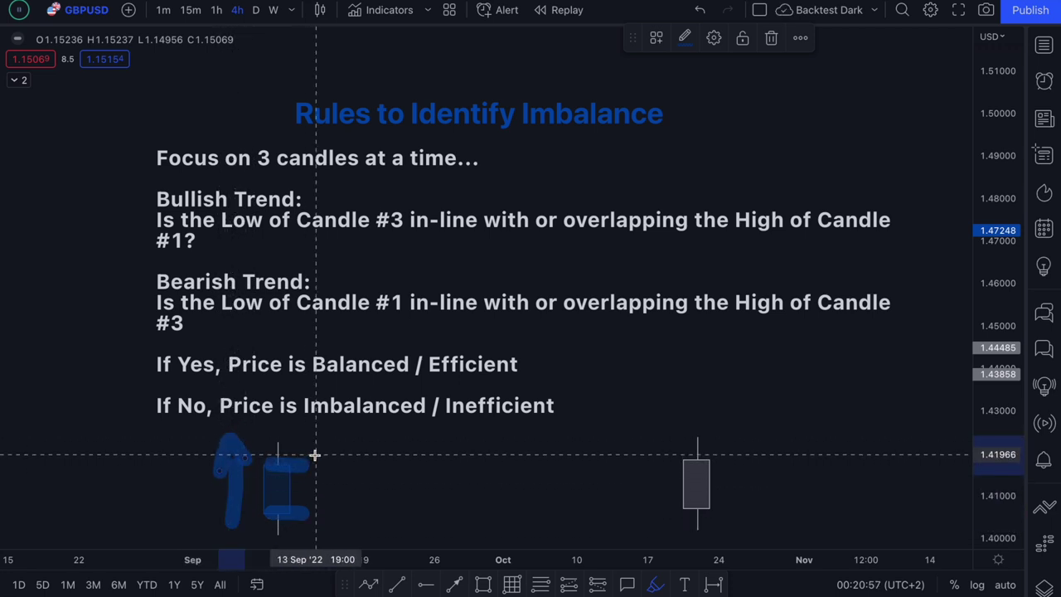
{"action": "key", "text": "ctrl+z"}
{"action": "key", "text": "ctrl+z"}
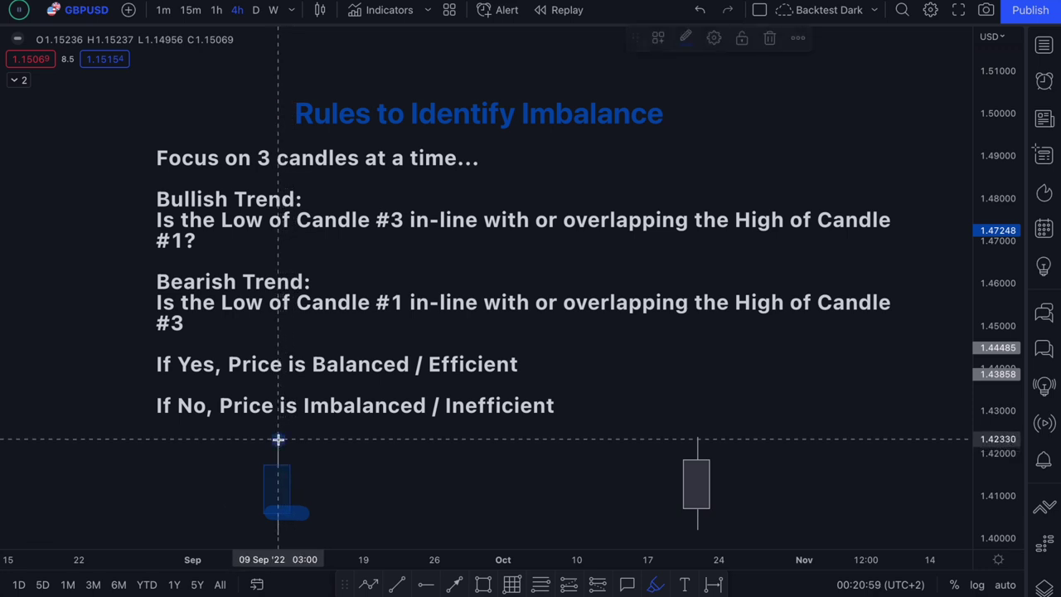
{"action": "key", "text": "ctrl+z"}
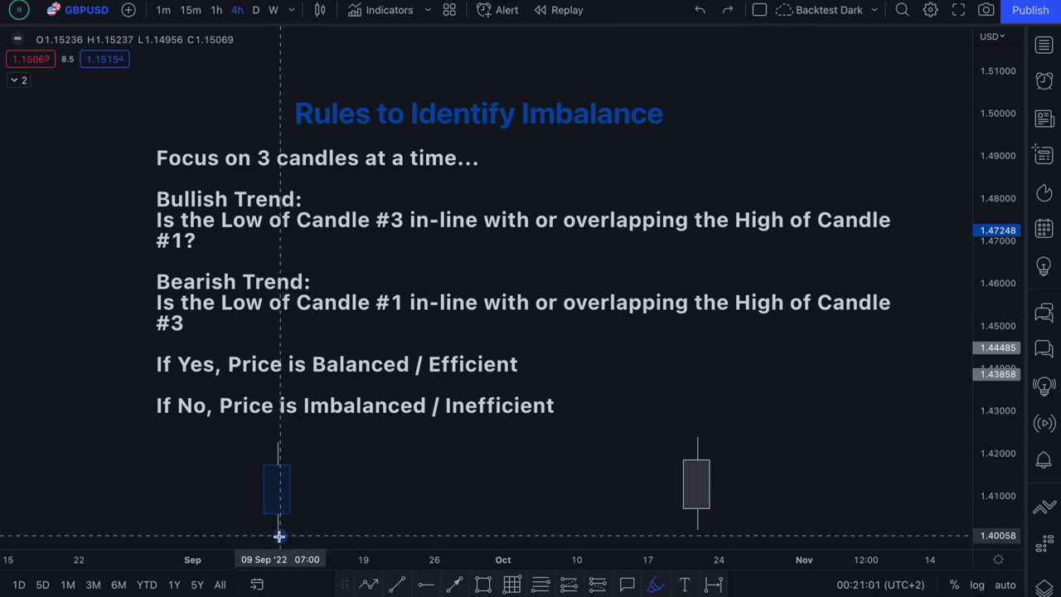
Step: Dot the blue candle's wick tips, circle the grey candle, and undo the circle
{"action": "left_click", "coordinate": [280, 536]}
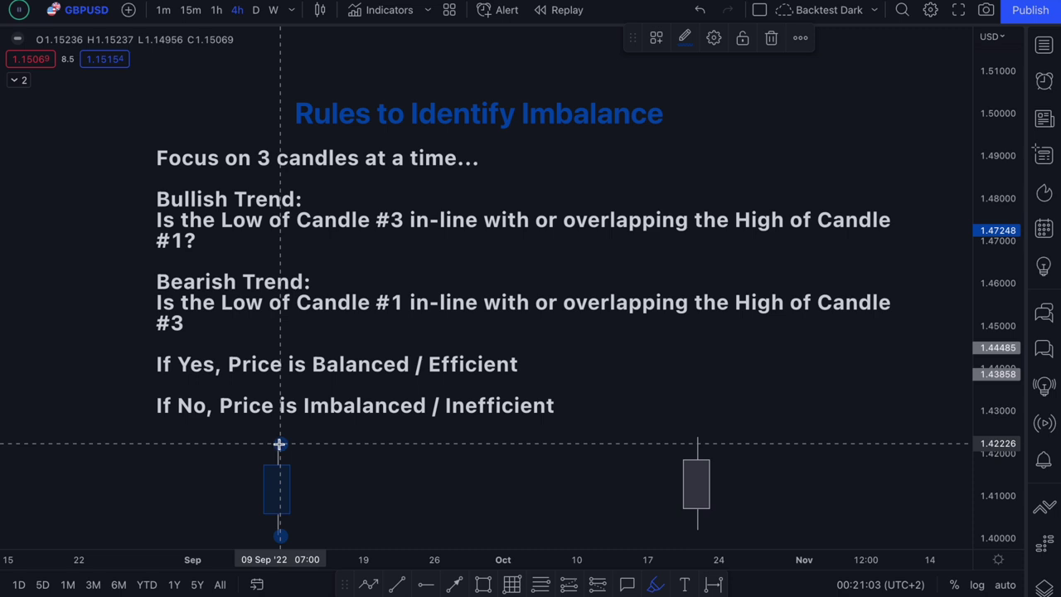
{"action": "mouse_move", "coordinate": [714, 429]}
{"action": "left_mouse_down"}
{"action": "mouse_move", "coordinate": [633, 535]}
{"action": "mouse_move", "coordinate": [709, 431]}
{"action": "left_mouse_up"}
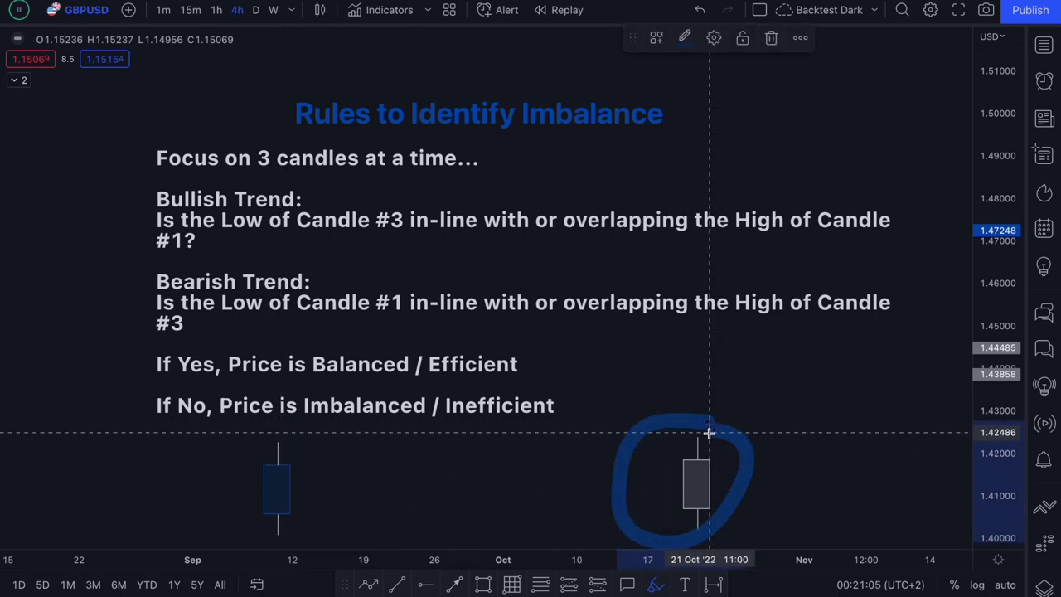
{"action": "key", "text": "ctrl+z"}
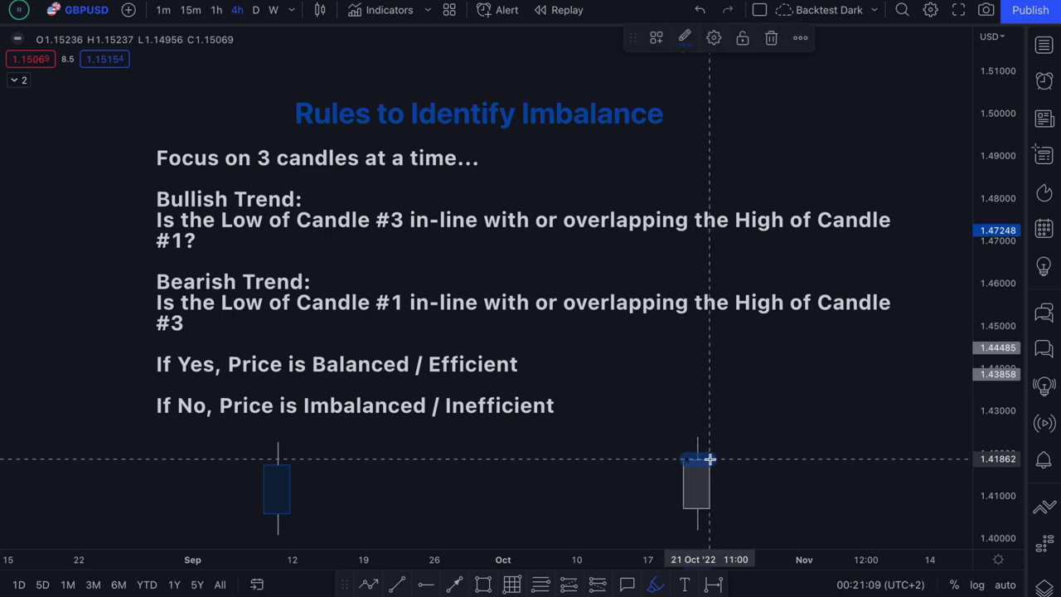
Step: Highlight the grey candle's open and close, dot both wick tips, and draw a downward arrow beside it
{"action": "left_click_drag", "start_coordinate": [709, 458], "coordinate": [713, 458]}
{"action": "left_click_drag", "start_coordinate": [684, 509], "coordinate": [702, 510]}
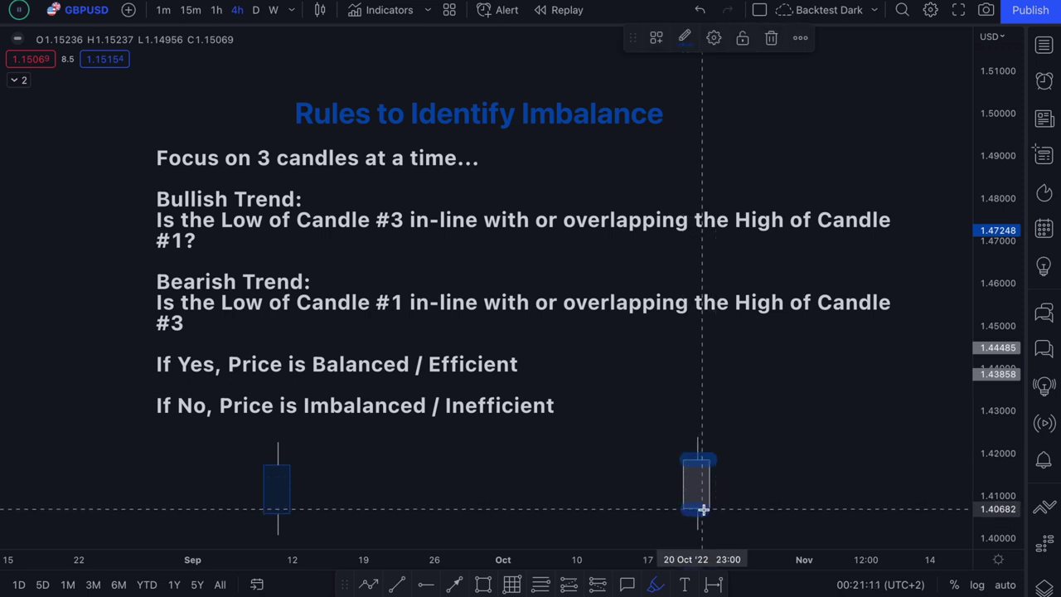
{"action": "left_click", "coordinate": [701, 435]}
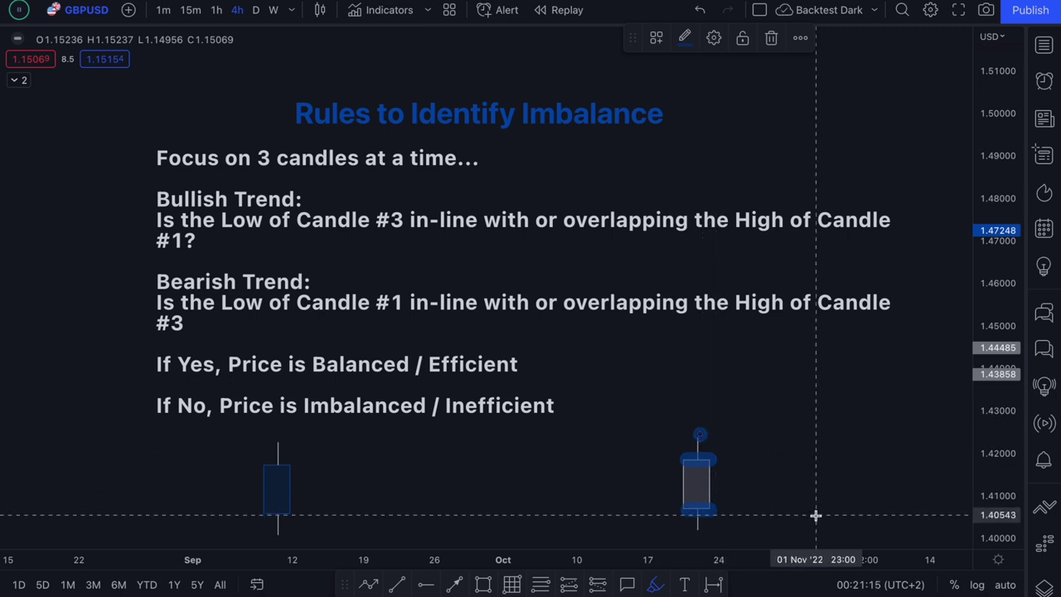
{"action": "left_click", "coordinate": [698, 530]}
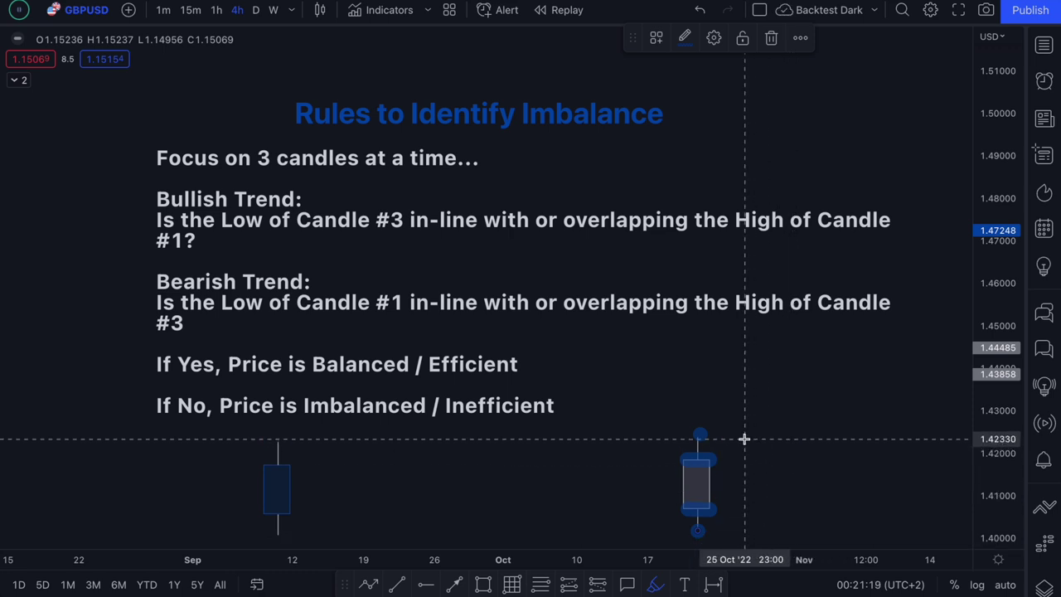
{"action": "mouse_move", "coordinate": [740, 432]}
{"action": "left_mouse_down"}
{"action": "mouse_move", "coordinate": [740, 497]}
{"action": "mouse_move", "coordinate": [757, 509]}
{"action": "mouse_move", "coordinate": [761, 500]}
{"action": "left_mouse_up"}
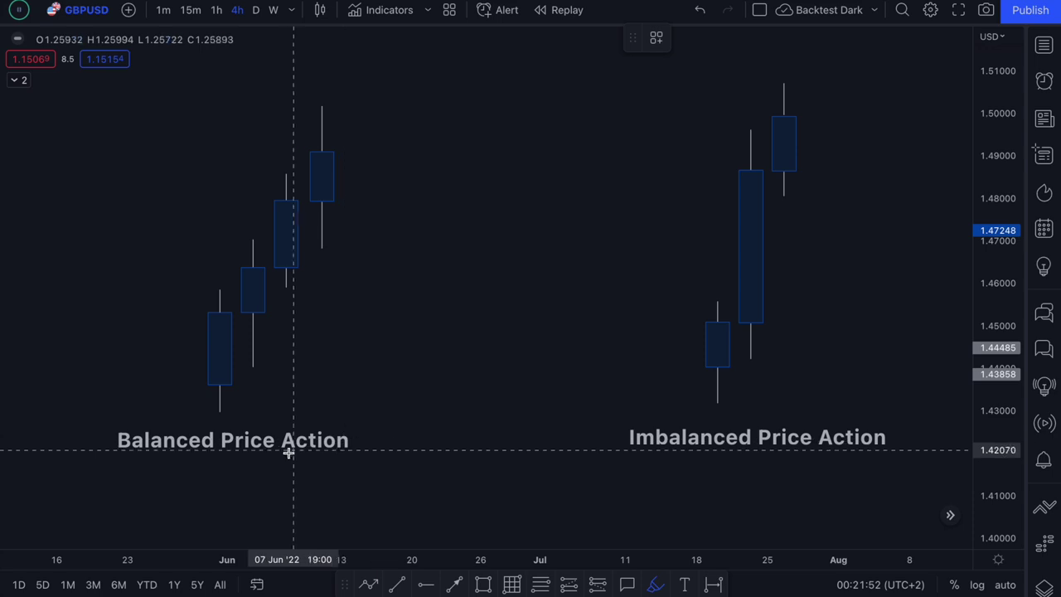
Step: Underline the Balanced and Imbalanced Price Action labels and draw a rising arrow beside each candle group
{"action": "left_click_drag", "start_coordinate": [127, 459], "coordinate": [317, 458]}
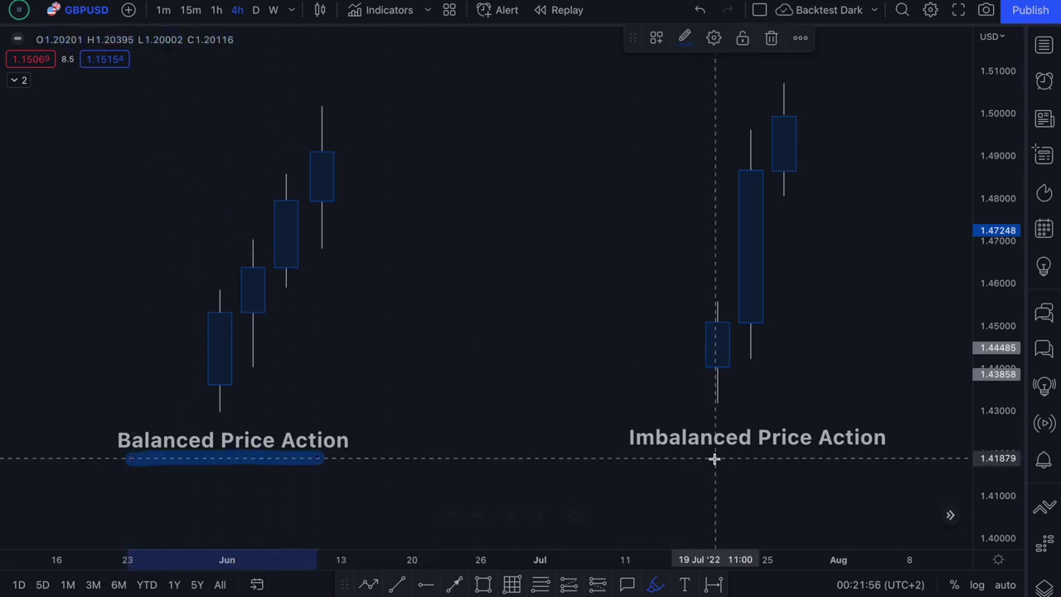
{"action": "left_click_drag", "start_coordinate": [674, 457], "coordinate": [885, 458]}
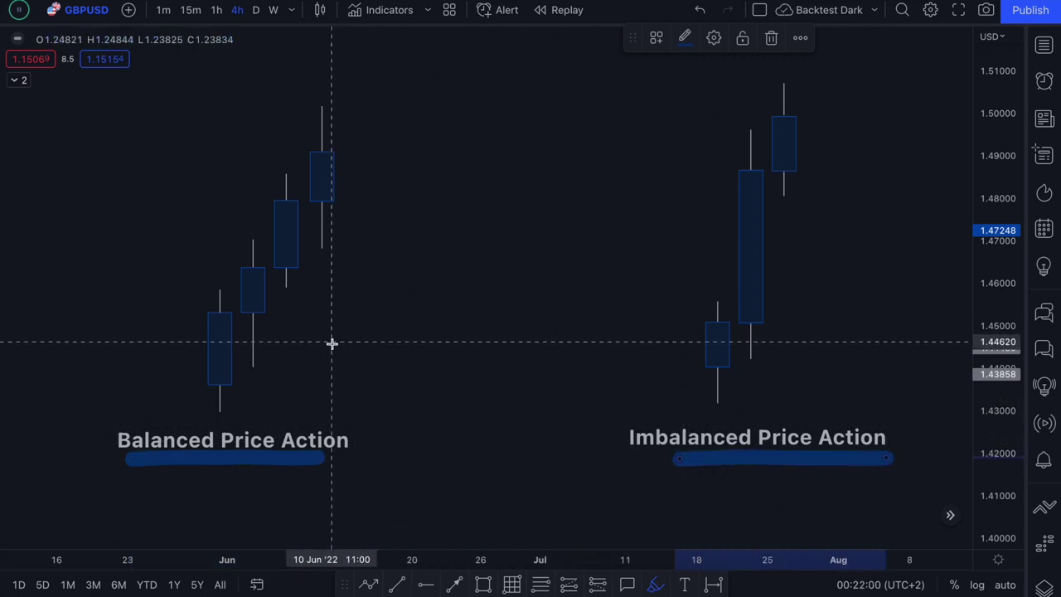
{"action": "left_click_drag", "start_coordinate": [319, 371], "coordinate": [423, 218]}
{"action": "mouse_move", "coordinate": [363, 239]}
{"action": "left_mouse_down"}
{"action": "mouse_move", "coordinate": [459, 224]}
{"action": "mouse_move", "coordinate": [462, 267]}
{"action": "left_mouse_up"}
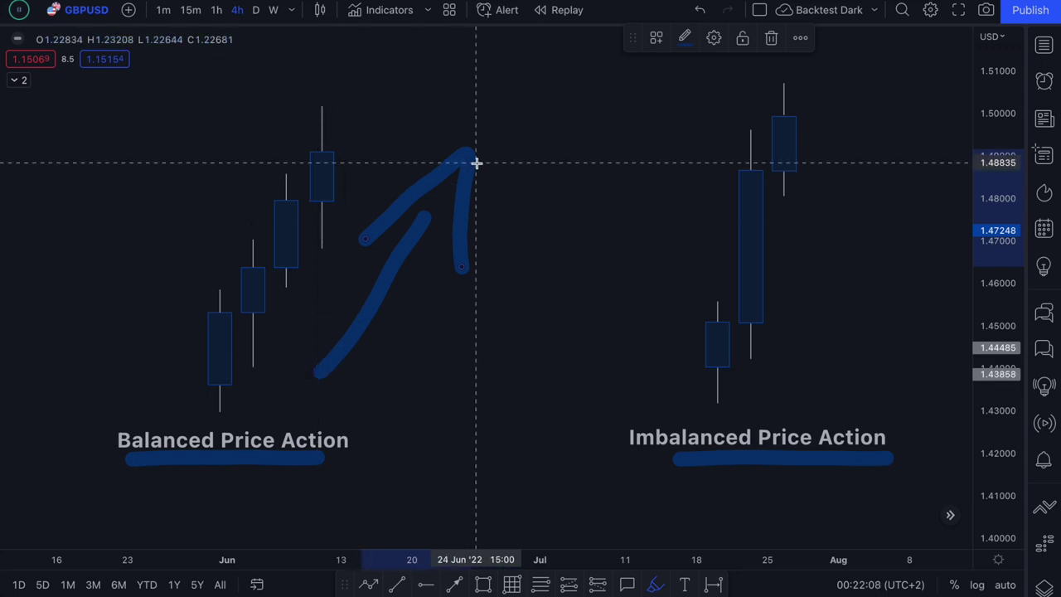
{"action": "mouse_move", "coordinate": [767, 383]}
{"action": "left_mouse_down"}
{"action": "mouse_move", "coordinate": [865, 205]}
{"action": "mouse_move", "coordinate": [871, 161]}
{"action": "mouse_move", "coordinate": [910, 200]}
{"action": "left_mouse_up"}
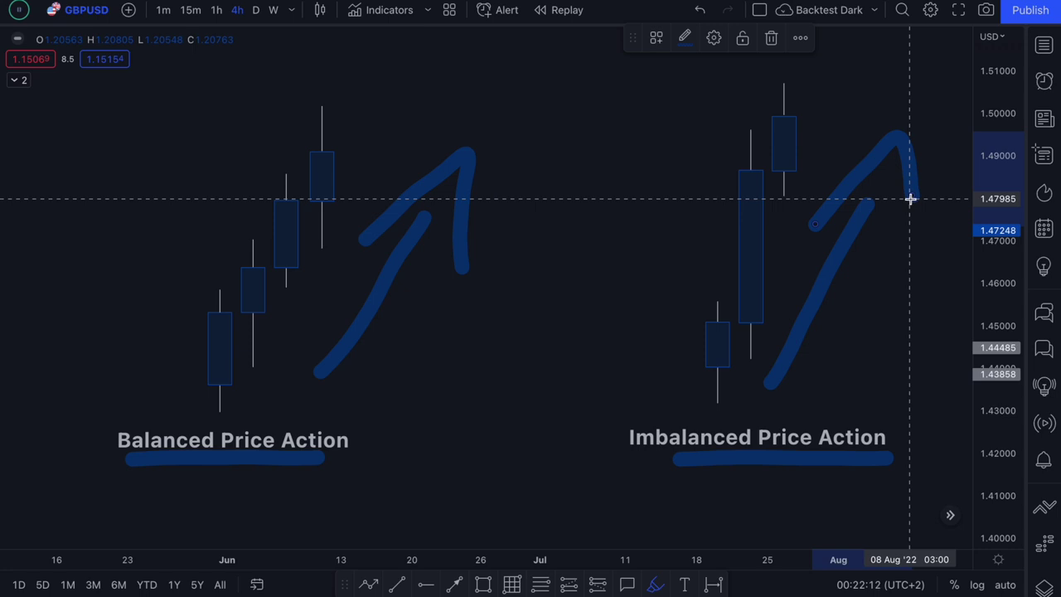
Step: Undo the arrows and underlines around both price action examples
{"action": "key", "text": "ctrl+z"}
{"action": "key", "text": "ctrl+z"}
{"action": "key", "text": "ctrl+z"}
{"action": "key", "text": "ctrl+z"}
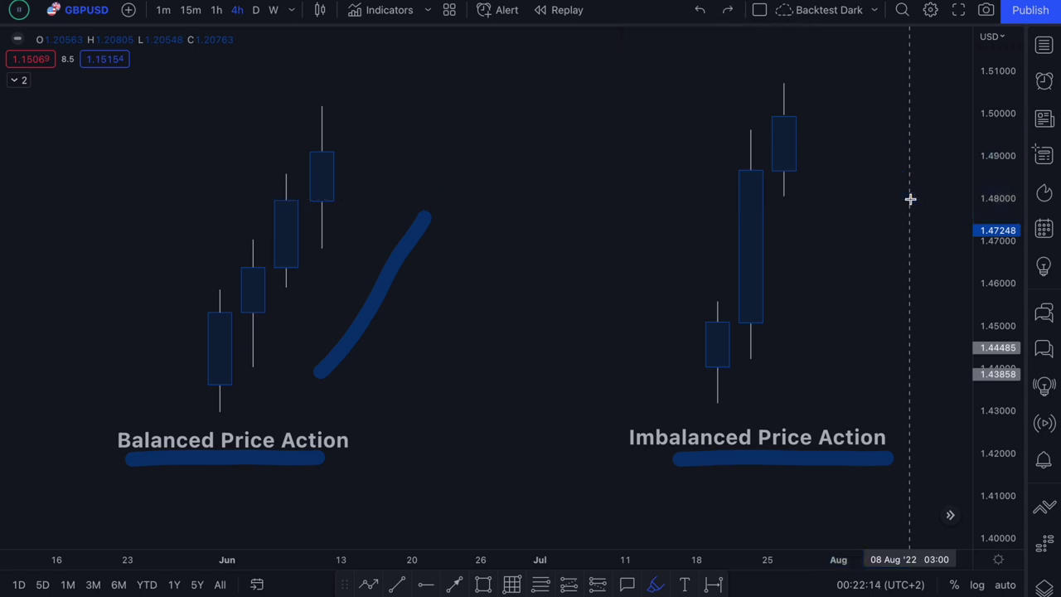
{"action": "key", "text": "ctrl+z"}
{"action": "key", "text": "ctrl+z"}
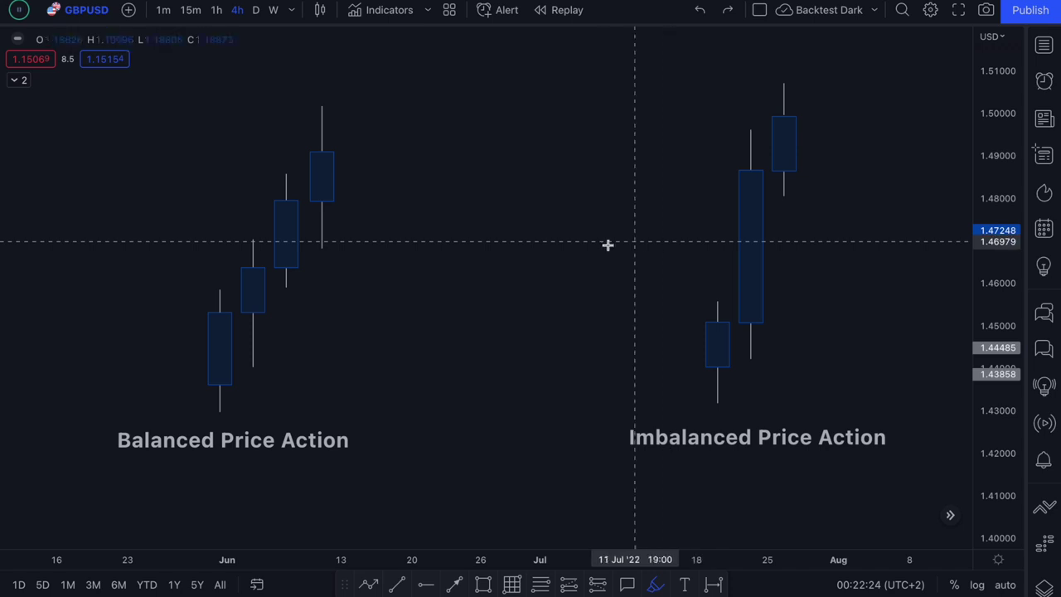
Step: Outline the first three Balanced Price Action candles and dot each candle's high
{"action": "mouse_move", "coordinate": [295, 165]}
{"action": "left_mouse_down"}
{"action": "mouse_move", "coordinate": [192, 170]}
{"action": "mouse_move", "coordinate": [177, 408]}
{"action": "mouse_move", "coordinate": [315, 412]}
{"action": "mouse_move", "coordinate": [312, 179]}
{"action": "mouse_move", "coordinate": [291, 177]}
{"action": "left_mouse_up"}
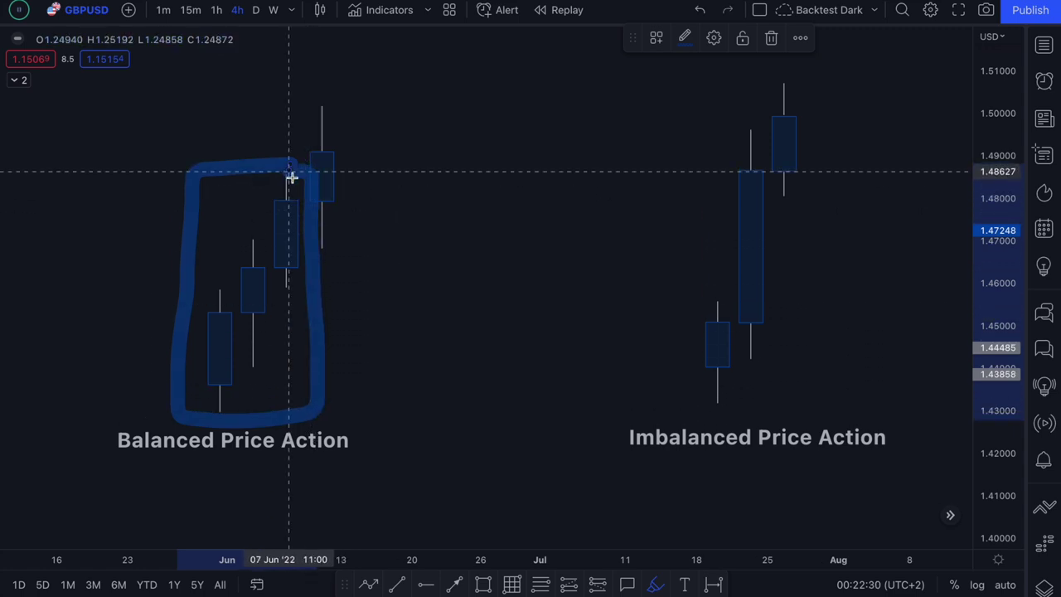
{"action": "left_click", "coordinate": [219, 282]}
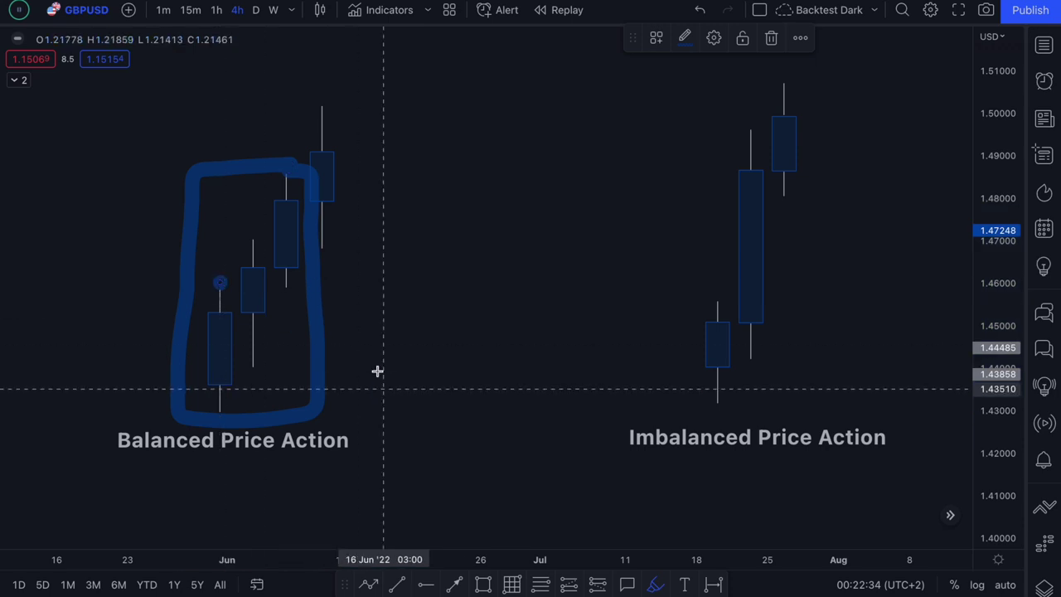
{"action": "left_click", "coordinate": [254, 236]}
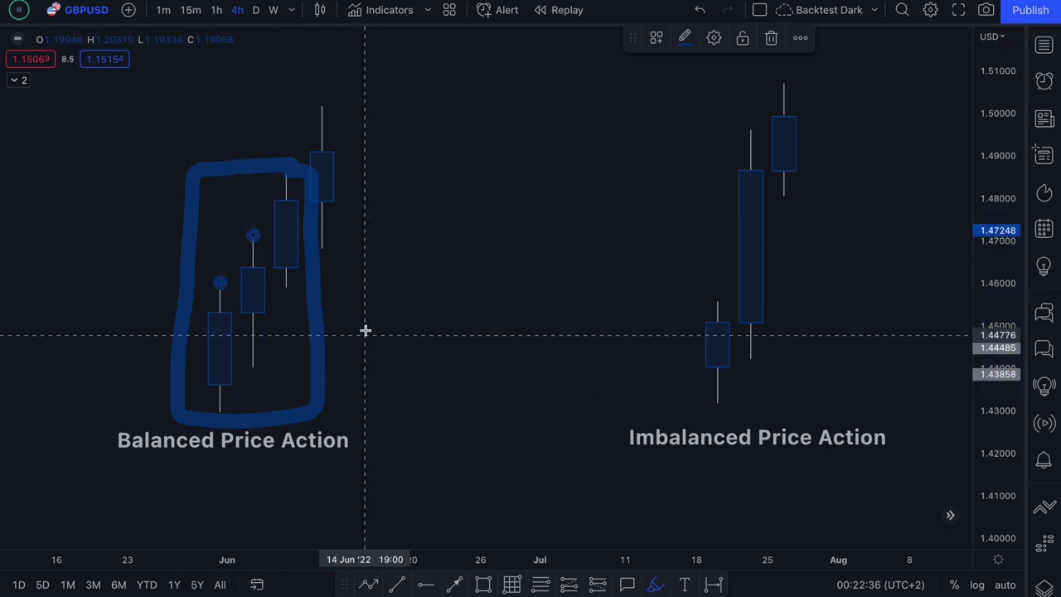
{"action": "left_click", "coordinate": [286, 171]}
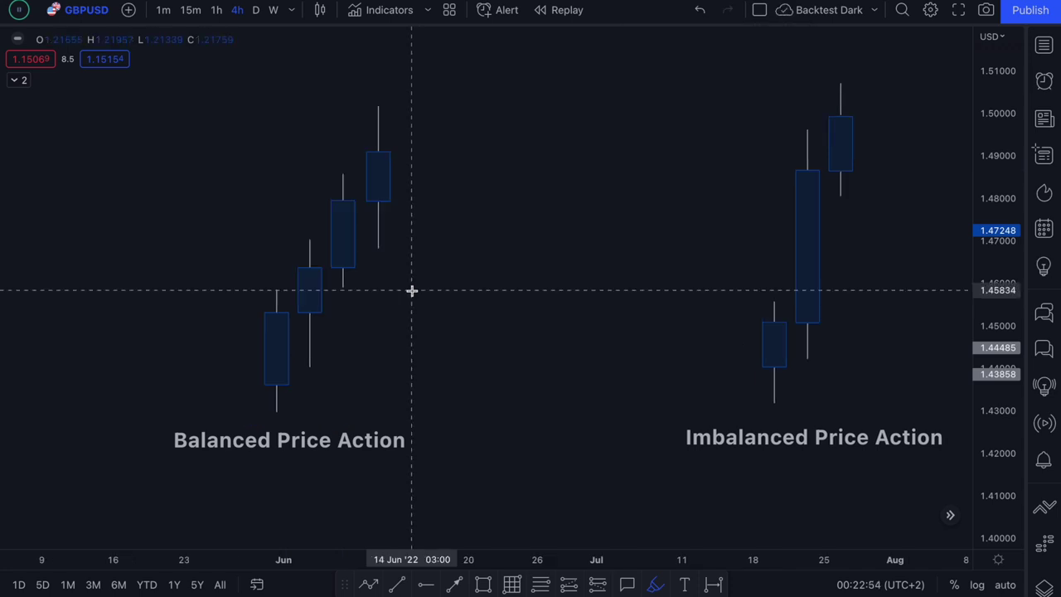
Step: Dot the third balanced candle's low and the first candle's high, join them with a stroke, and add a check mark
{"action": "left_click", "coordinate": [345, 288]}
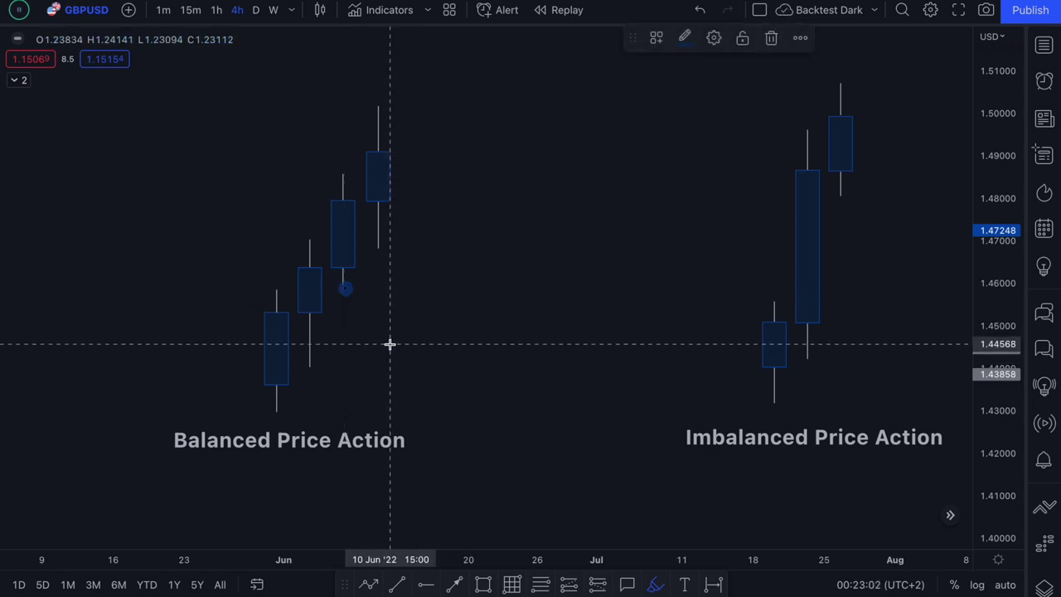
{"action": "left_click", "coordinate": [277, 289]}
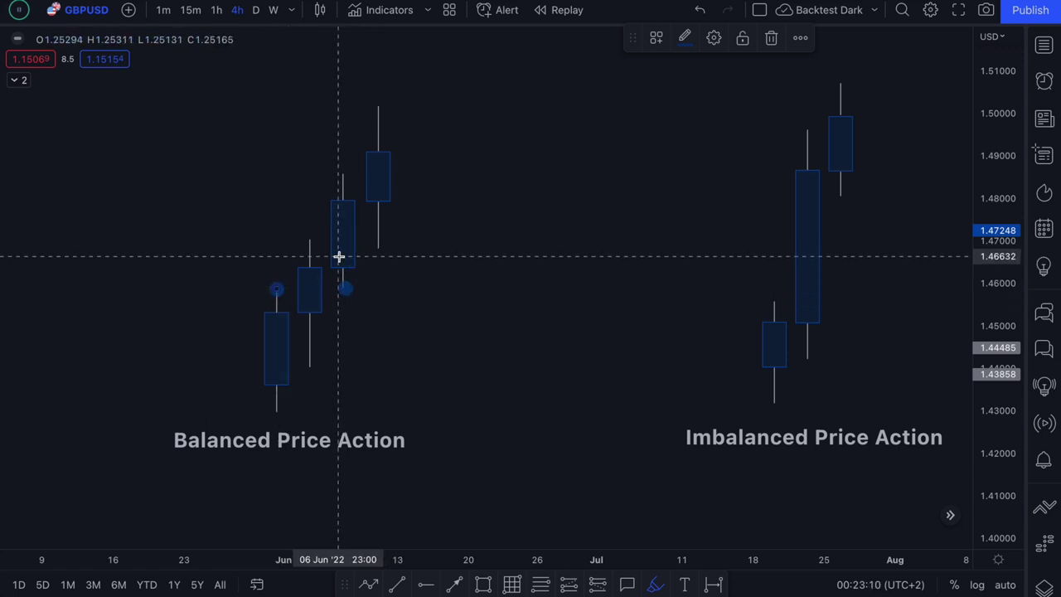
{"action": "mouse_move", "coordinate": [278, 289]}
{"action": "left_mouse_down"}
{"action": "mouse_move", "coordinate": [334, 289]}
{"action": "mouse_move", "coordinate": [283, 292]}
{"action": "left_mouse_up"}
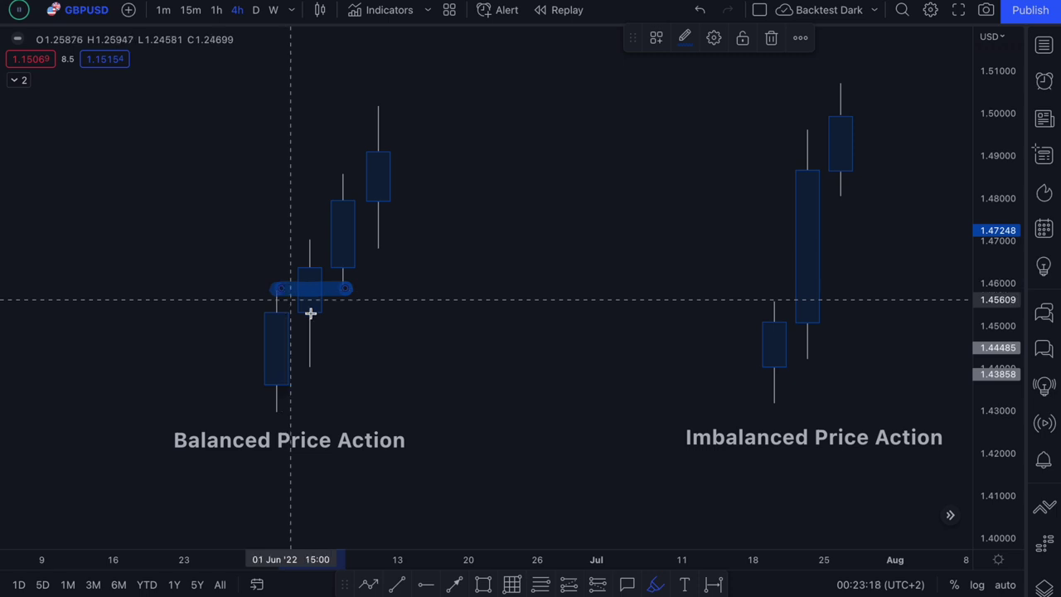
{"action": "left_click_drag", "start_coordinate": [343, 334], "coordinate": [421, 310]}
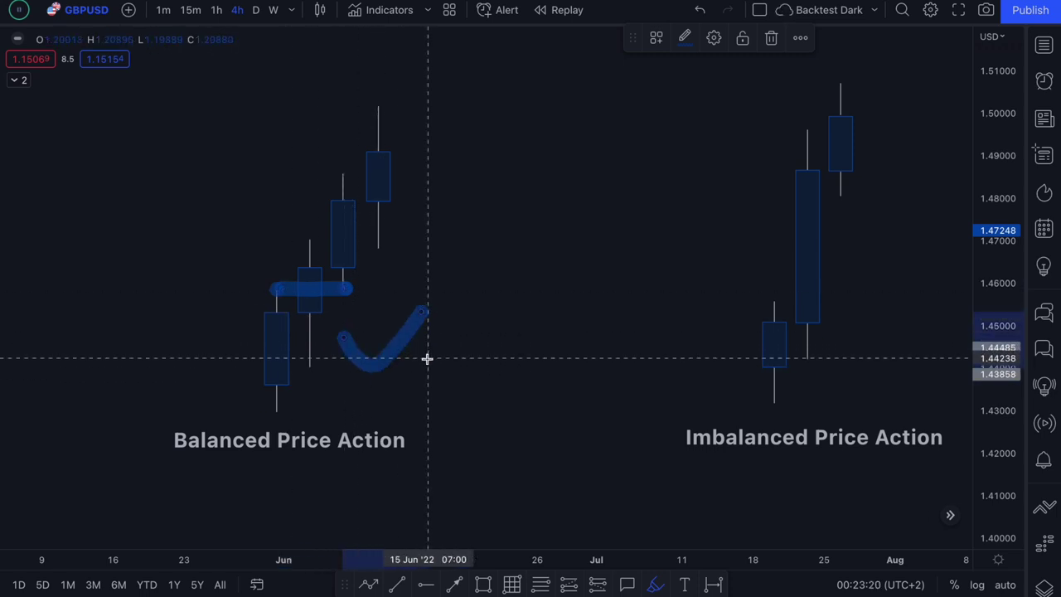
Step: Outline the first three balanced candles again and clear the brush marks from that group
{"action": "mouse_move", "coordinate": [353, 167]}
{"action": "left_mouse_down"}
{"action": "mouse_move", "coordinate": [258, 182]}
{"action": "mouse_move", "coordinate": [256, 387]}
{"action": "mouse_move", "coordinate": [336, 411]}
{"action": "mouse_move", "coordinate": [353, 174]}
{"action": "left_mouse_up"}
{"action": "key", "text": "ctrl+z"}
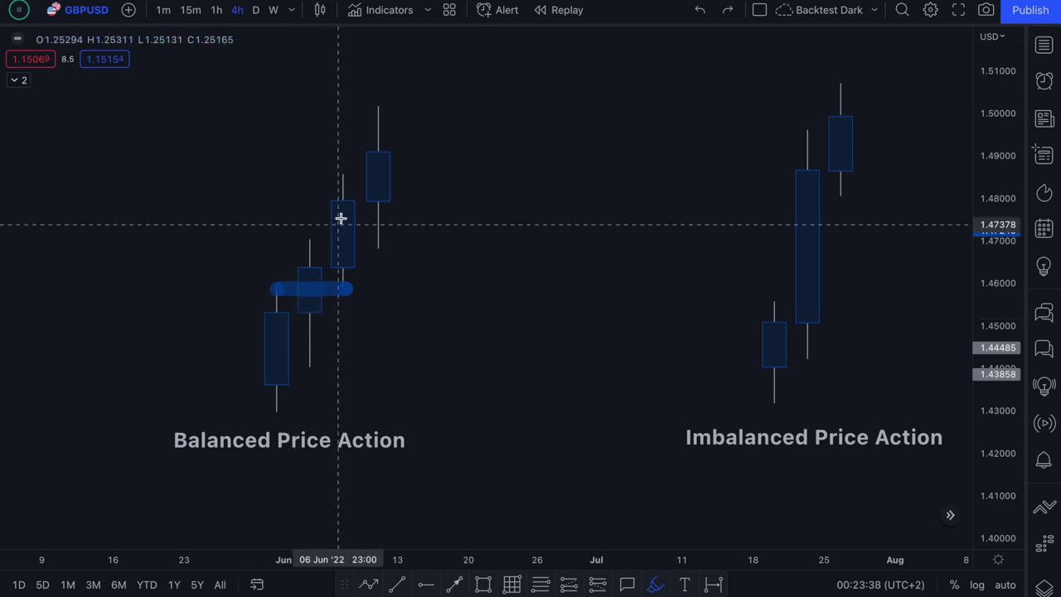
{"action": "mouse_move", "coordinate": [344, 166]}
{"action": "left_mouse_down"}
{"action": "mouse_move", "coordinate": [249, 167]}
{"action": "mouse_move", "coordinate": [249, 419]}
{"action": "mouse_move", "coordinate": [350, 419]}
{"action": "mouse_move", "coordinate": [367, 206]}
{"action": "mouse_move", "coordinate": [360, 177]}
{"action": "left_mouse_up"}
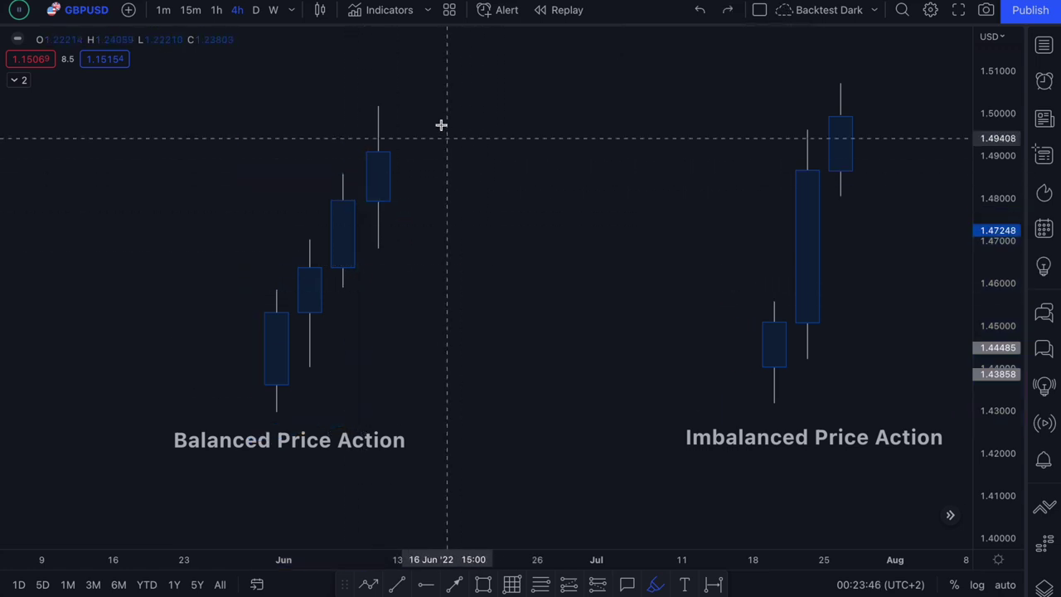
Step: Outline the second to fourth balanced candles, draw a rising arrow beside them, and undo these marks
{"action": "mouse_move", "coordinate": [393, 92]}
{"action": "left_mouse_down"}
{"action": "mouse_move", "coordinate": [294, 95]}
{"action": "mouse_move", "coordinate": [293, 356]}
{"action": "mouse_move", "coordinate": [386, 357]}
{"action": "mouse_move", "coordinate": [398, 91]}
{"action": "left_mouse_up"}
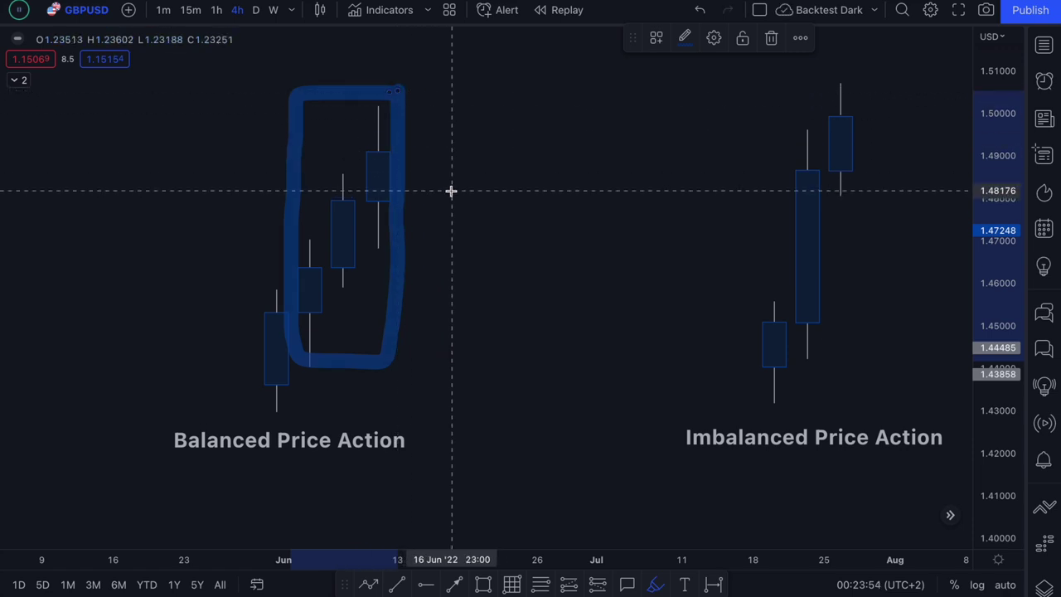
{"action": "key", "text": "ctrl+z"}
{"action": "left_click_drag", "start_coordinate": [326, 380], "coordinate": [424, 236]}
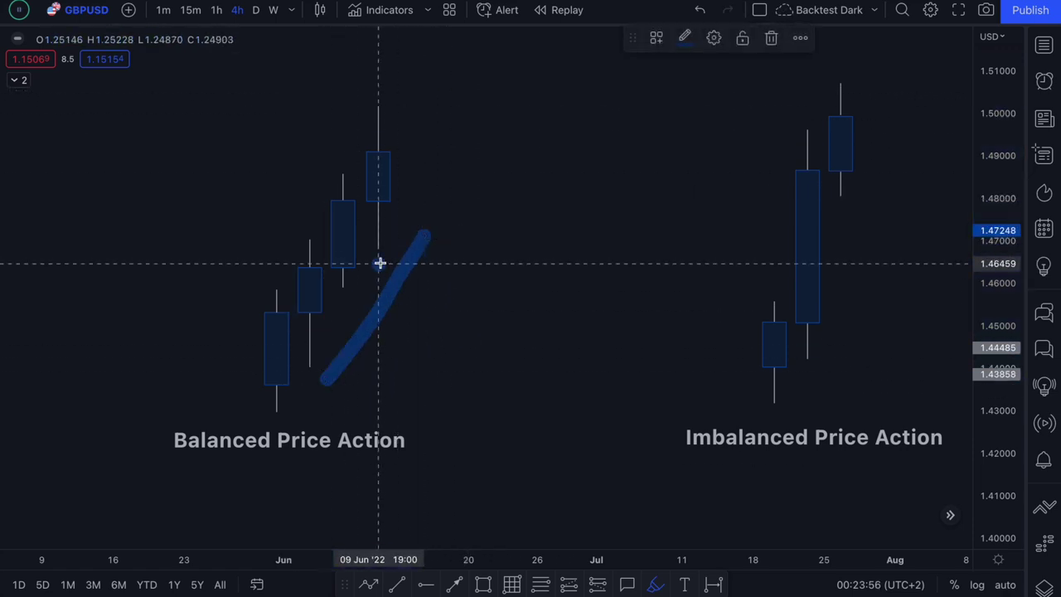
{"action": "left_click_drag", "start_coordinate": [379, 263], "coordinate": [470, 271]}
{"action": "key", "text": "ctrl+z"}
{"action": "key", "text": "ctrl+z"}
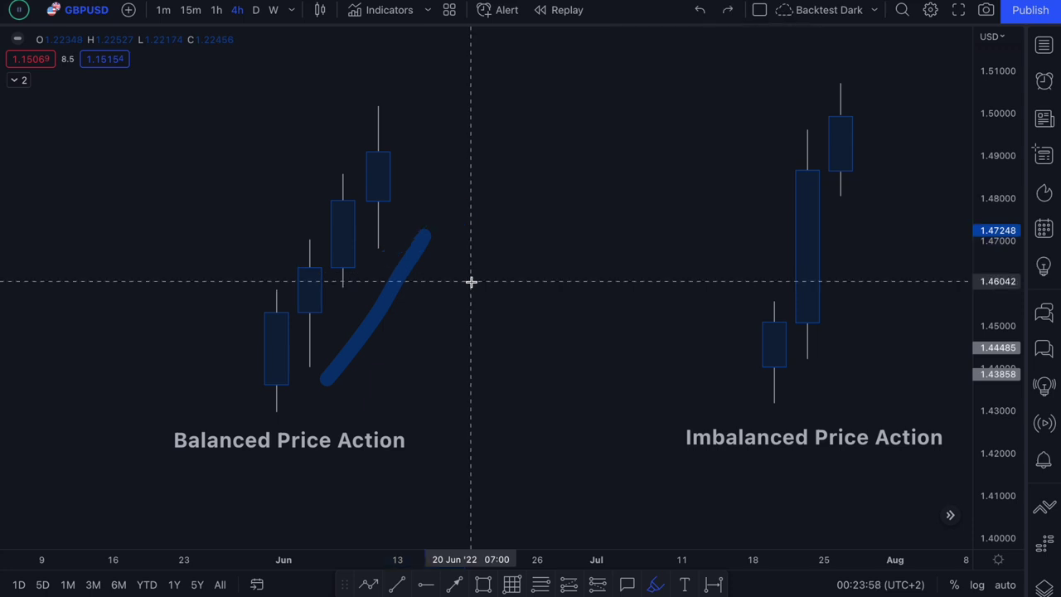
Step: Dot the fourth balanced candle's low and the second candle's high, highlight the overlap between them, and add a check mark
{"action": "left_click", "coordinate": [377, 248]}
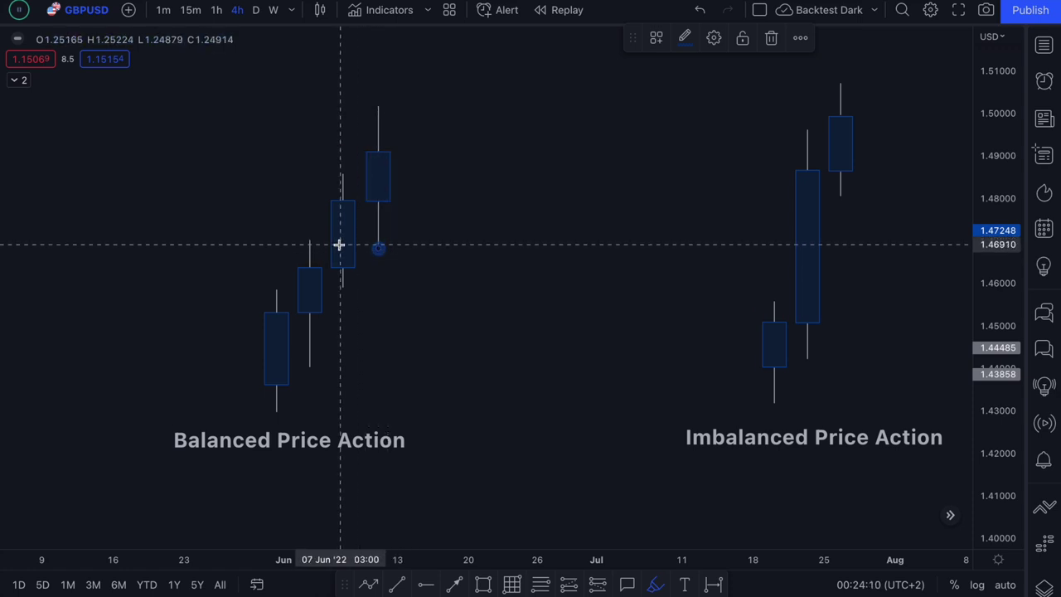
{"action": "left_click", "coordinate": [309, 240]}
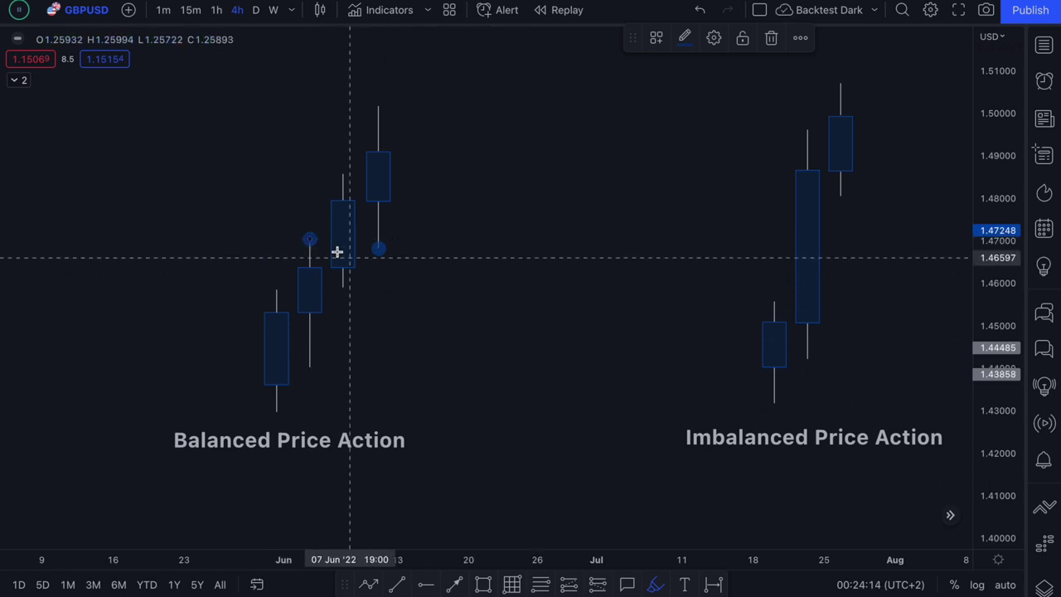
{"action": "left_click_drag", "start_coordinate": [327, 238], "coordinate": [386, 240]}
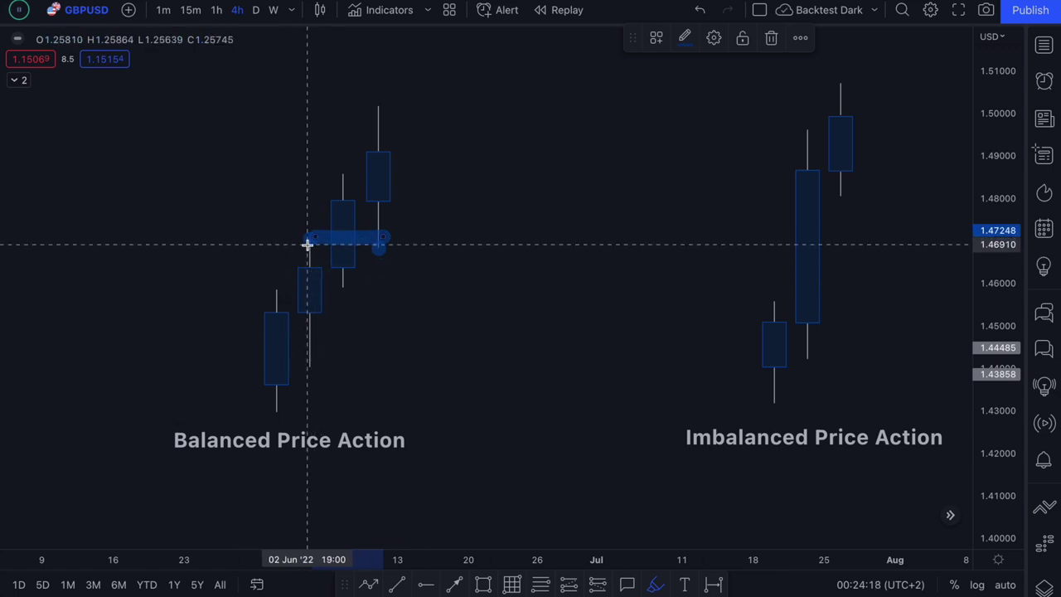
{"action": "left_click_drag", "start_coordinate": [392, 252], "coordinate": [459, 230]}
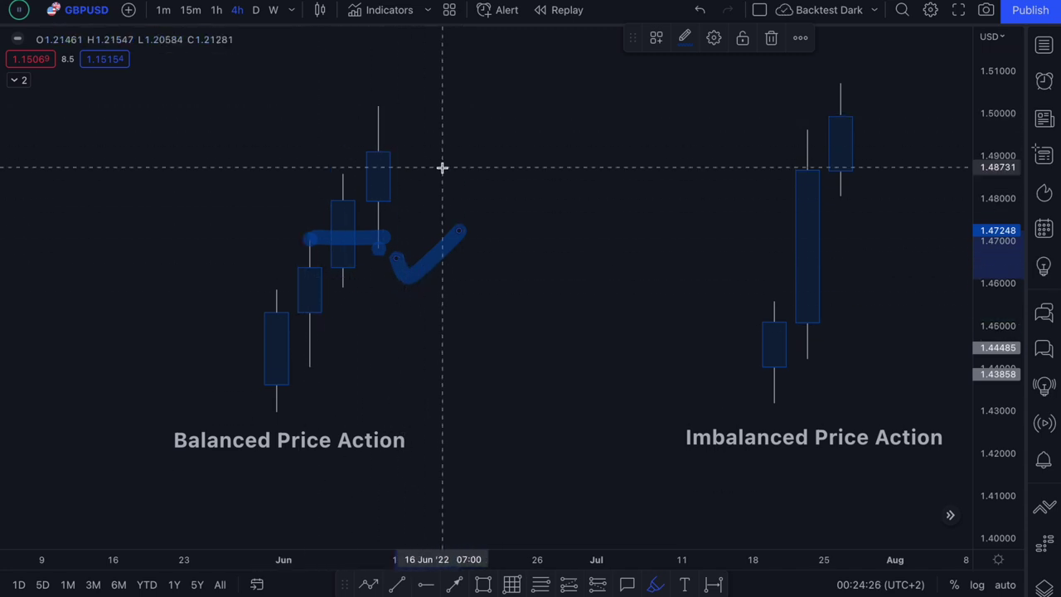
Step: Undo the check mark and the overlap highlight drawn on the second to fourth balanced candles
{"action": "key", "text": "ctrl+z"}
{"action": "key", "text": "ctrl+z"}
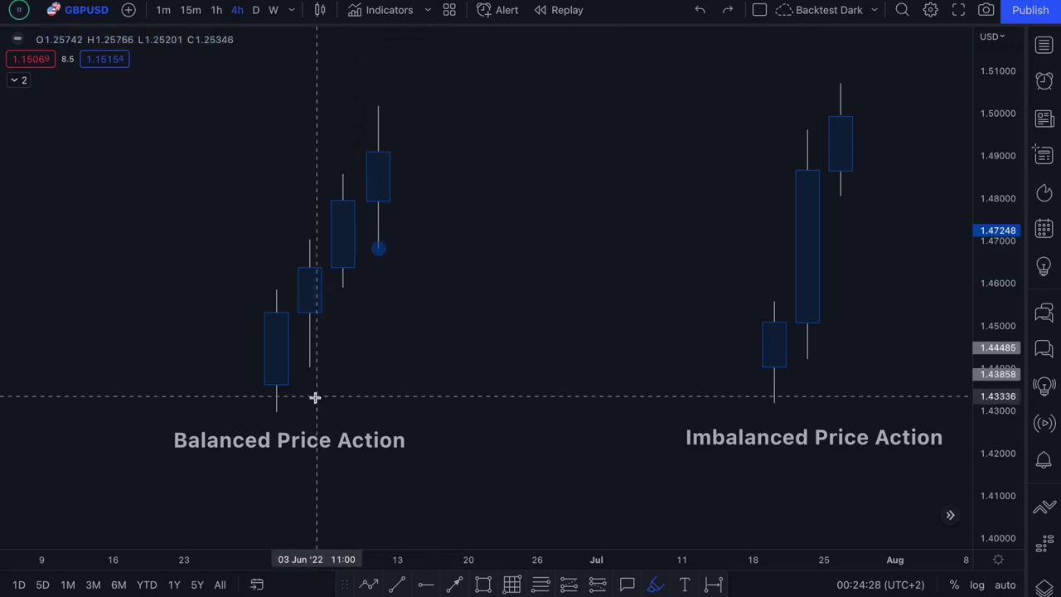
Step: Draw a rising arrow beside the balanced candles, circle all four candles as one group, and remove both marks
{"action": "mouse_move", "coordinate": [313, 400]}
{"action": "left_mouse_down"}
{"action": "mouse_move", "coordinate": [426, 229]}
{"action": "mouse_move", "coordinate": [453, 215]}
{"action": "mouse_move", "coordinate": [455, 252]}
{"action": "left_mouse_up"}
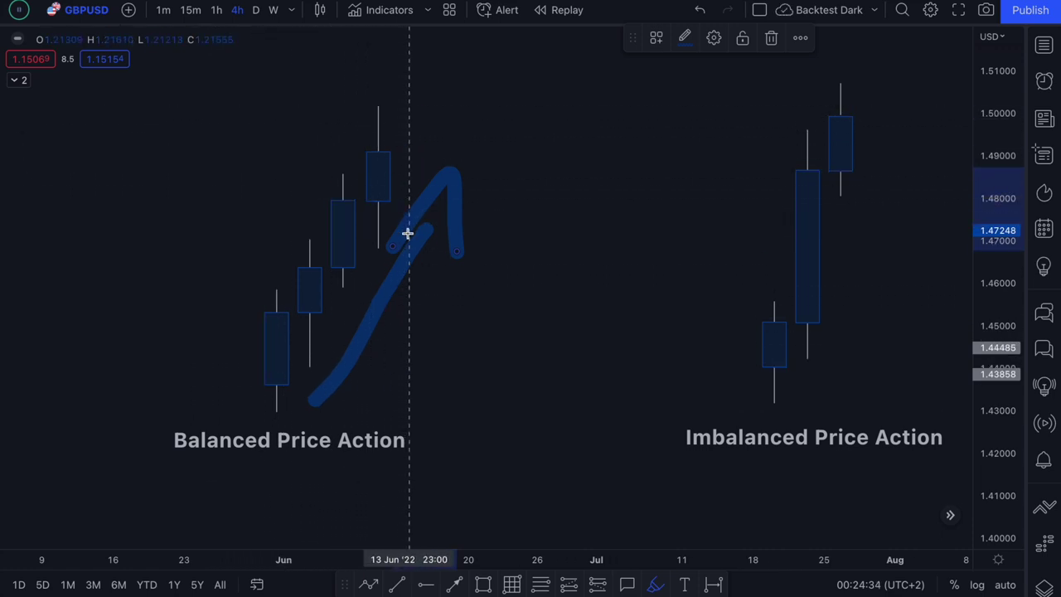
{"action": "key", "text": "ctrl+z"}
{"action": "key", "text": "ctrl+z"}
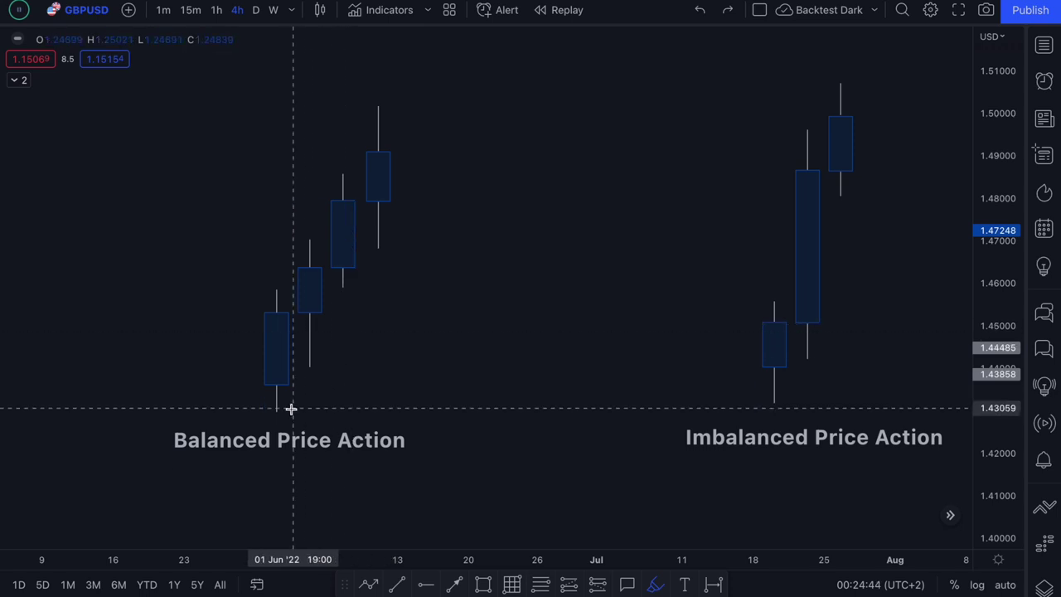
{"action": "mouse_move", "coordinate": [279, 417]}
{"action": "left_mouse_down"}
{"action": "mouse_move", "coordinate": [388, 303]}
{"action": "mouse_move", "coordinate": [429, 161]}
{"action": "mouse_move", "coordinate": [384, 86]}
{"action": "mouse_move", "coordinate": [296, 158]}
{"action": "mouse_move", "coordinate": [246, 357]}
{"action": "mouse_move", "coordinate": [285, 427]}
{"action": "left_mouse_up"}
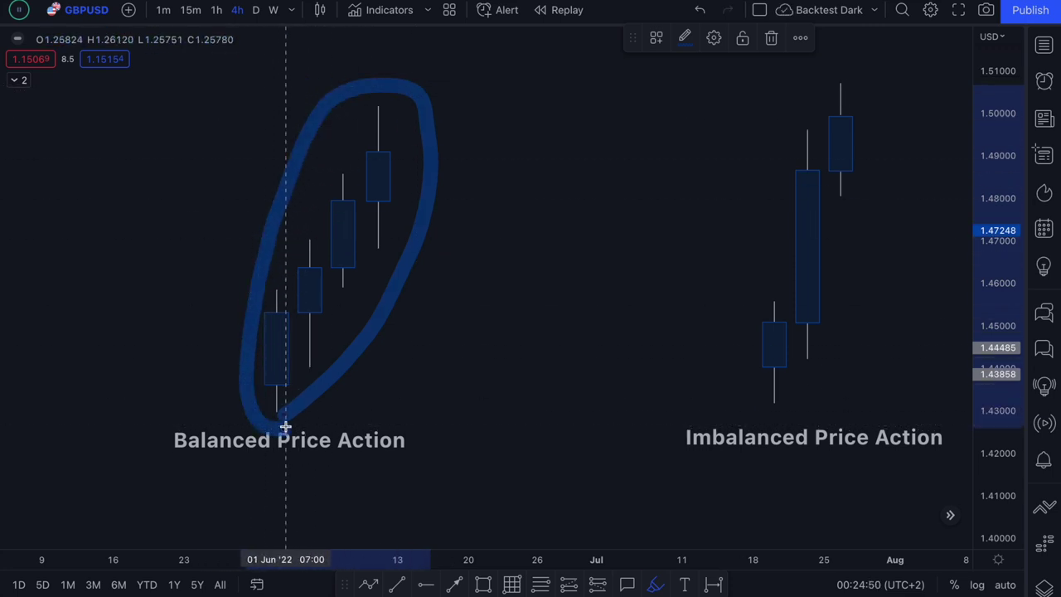
{"action": "key", "text": "Delete"}
Step: Underline the Imbalanced Price Action title, outline the three candles above it, and undo both marks
{"action": "scroll", "coordinate": [555, 381], "scroll_direction": "right", "scroll_amount": 2}
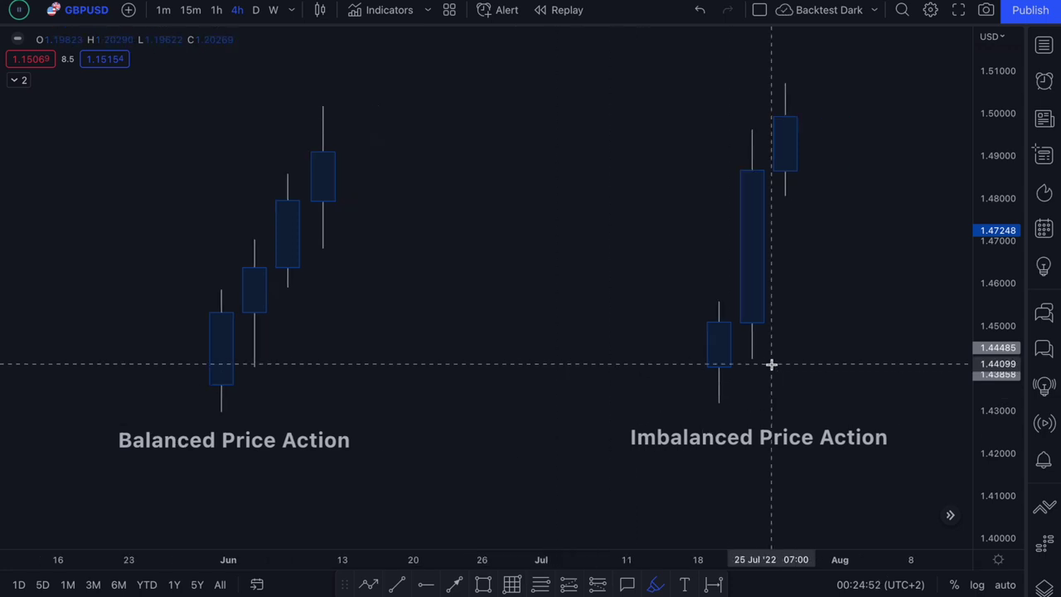
{"action": "left_click_drag", "start_coordinate": [674, 457], "coordinate": [841, 459]}
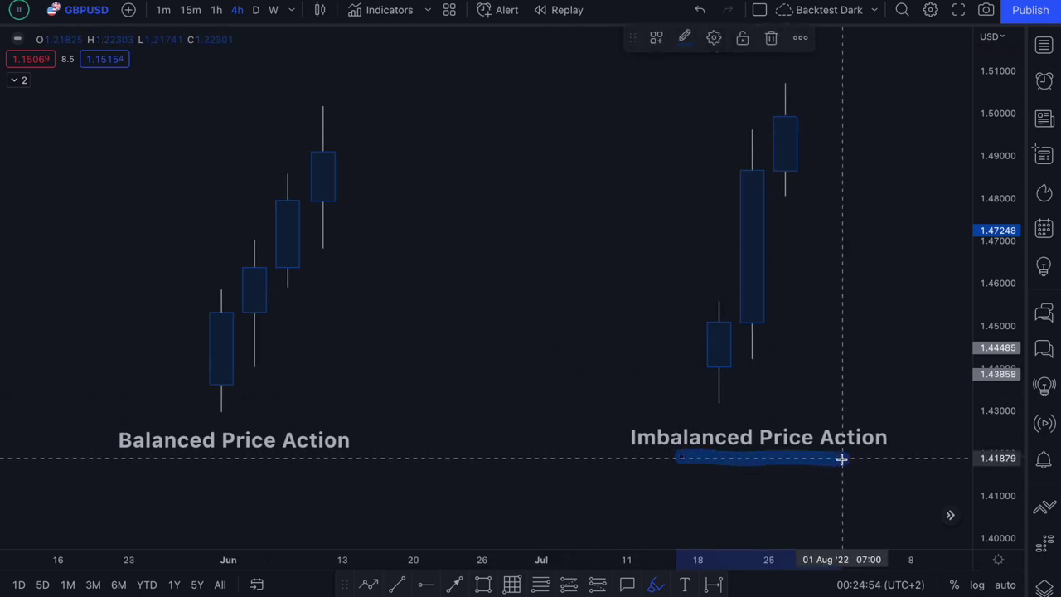
{"action": "key", "text": "ctrl+z"}
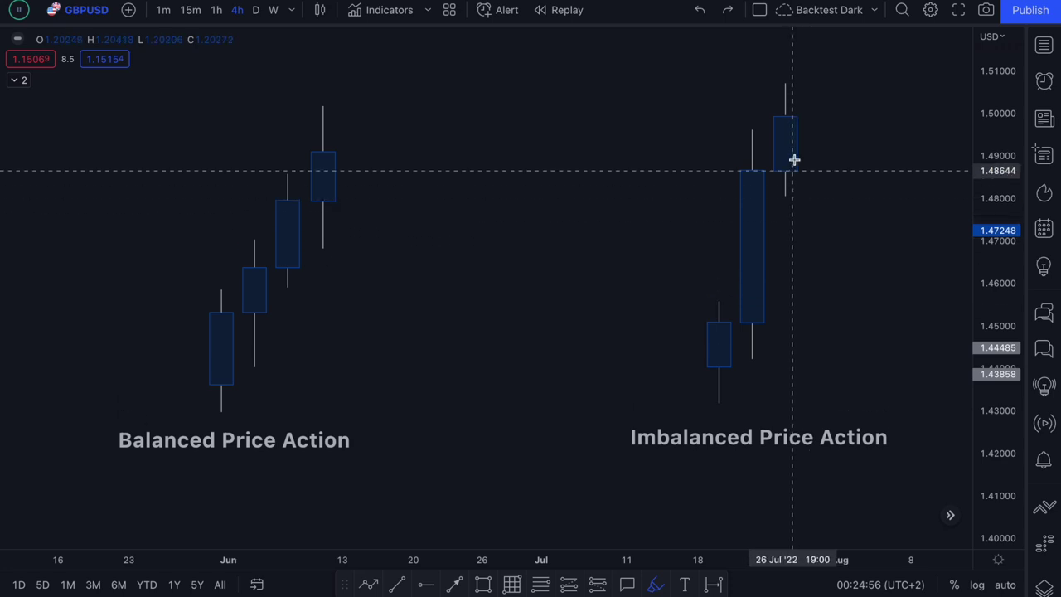
{"action": "mouse_move", "coordinate": [803, 73]}
{"action": "left_mouse_down"}
{"action": "mouse_move", "coordinate": [726, 78]}
{"action": "mouse_move", "coordinate": [705, 125]}
{"action": "mouse_move", "coordinate": [691, 414]}
{"action": "mouse_move", "coordinate": [815, 415]}
{"action": "mouse_move", "coordinate": [815, 166]}
{"action": "mouse_move", "coordinate": [796, 69]}
{"action": "left_mouse_up"}
{"action": "key", "text": "ctrl+z"}
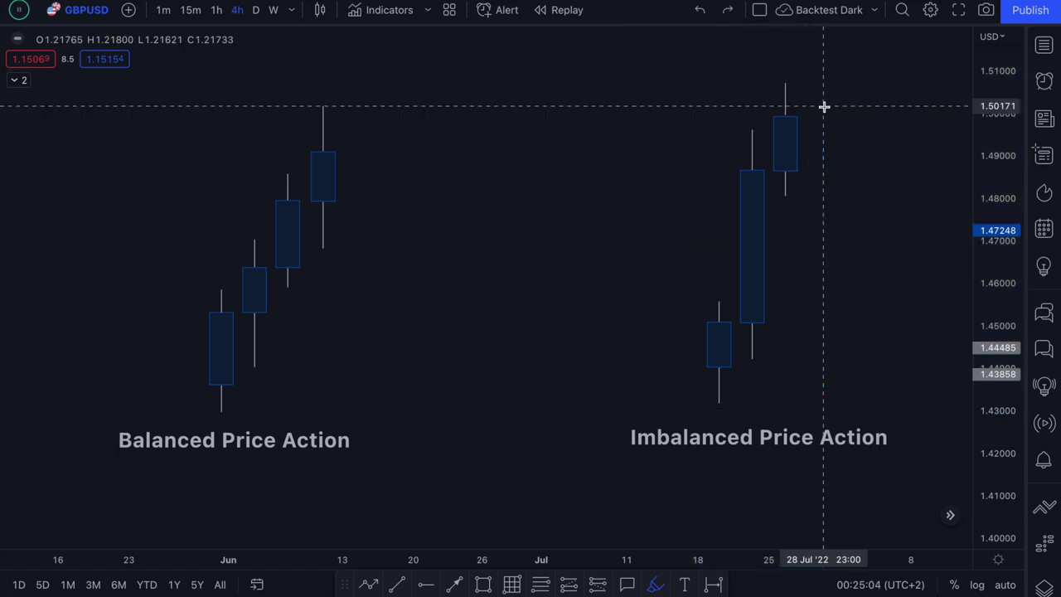
Step: Dot the third imbalanced candle's low and the first candle's high, draw a horizontal stroke from that high, and undo the stroke
{"action": "left_click", "coordinate": [784, 197]}
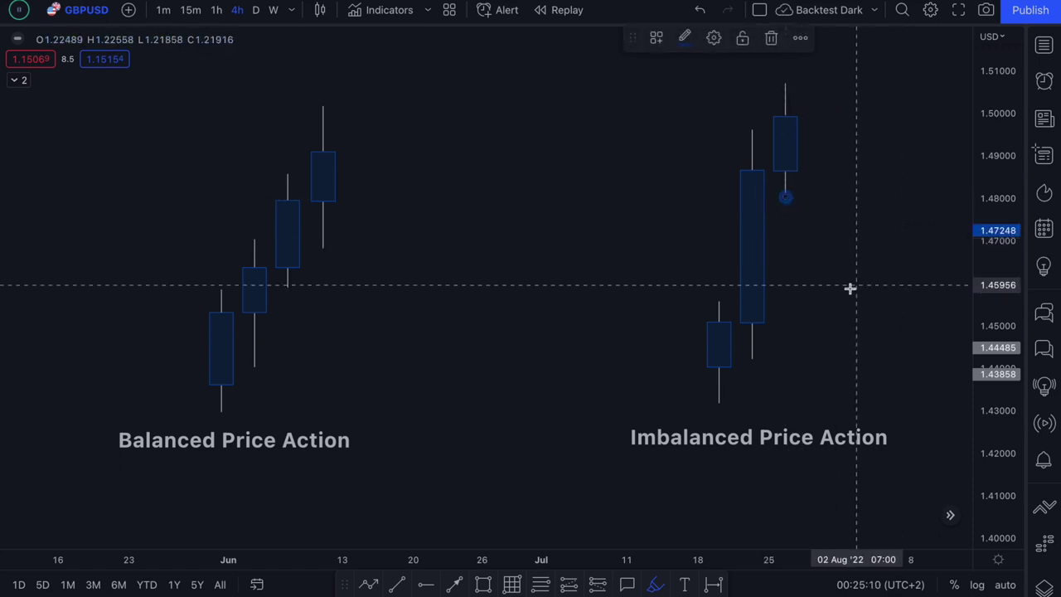
{"action": "left_click", "coordinate": [718, 300]}
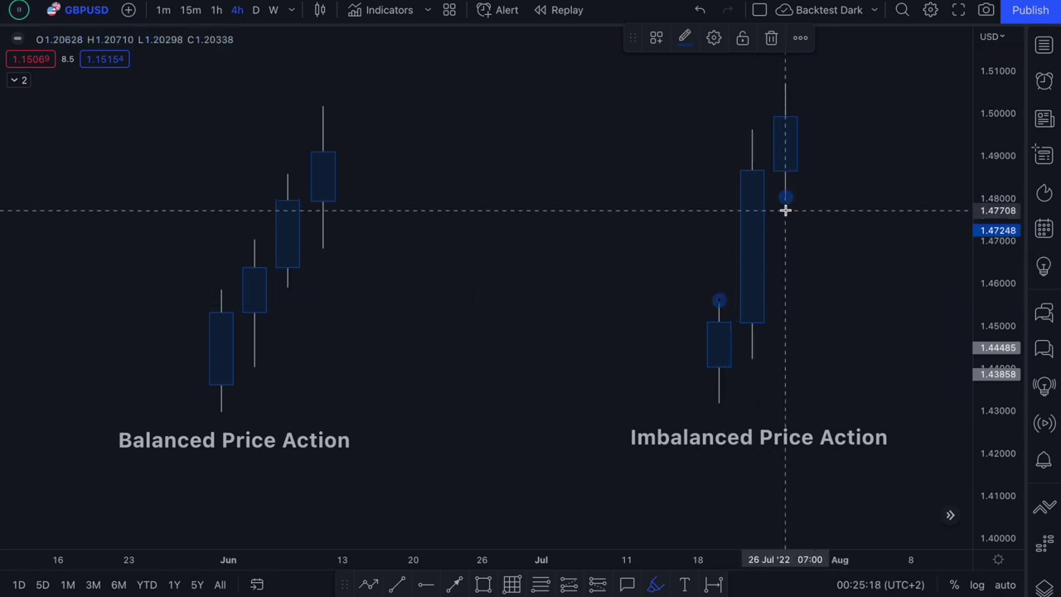
{"action": "left_click_drag", "start_coordinate": [718, 300], "coordinate": [797, 300]}
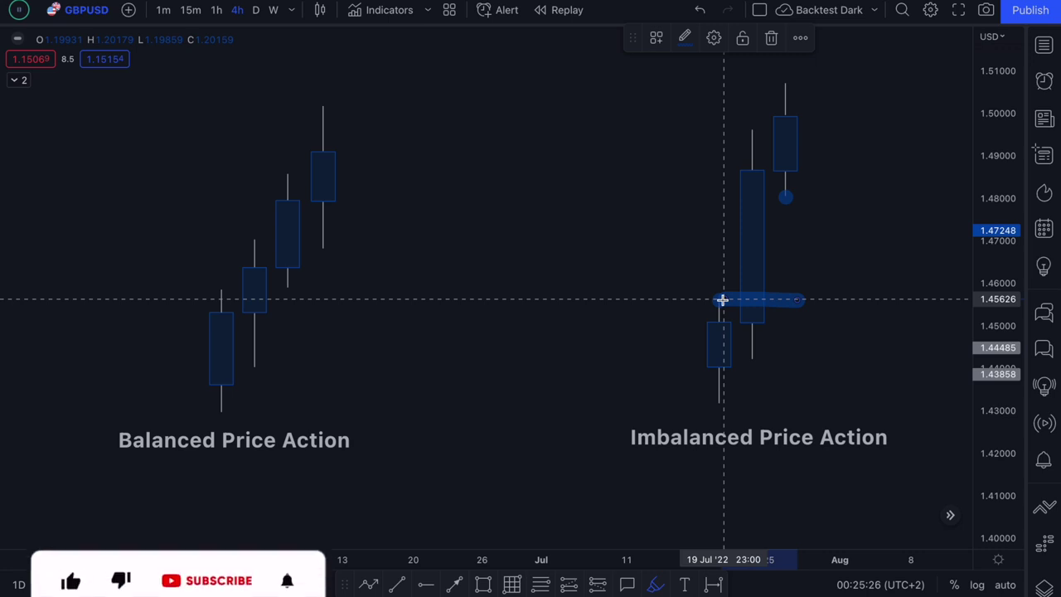
{"action": "key", "text": "ctrl+z"}
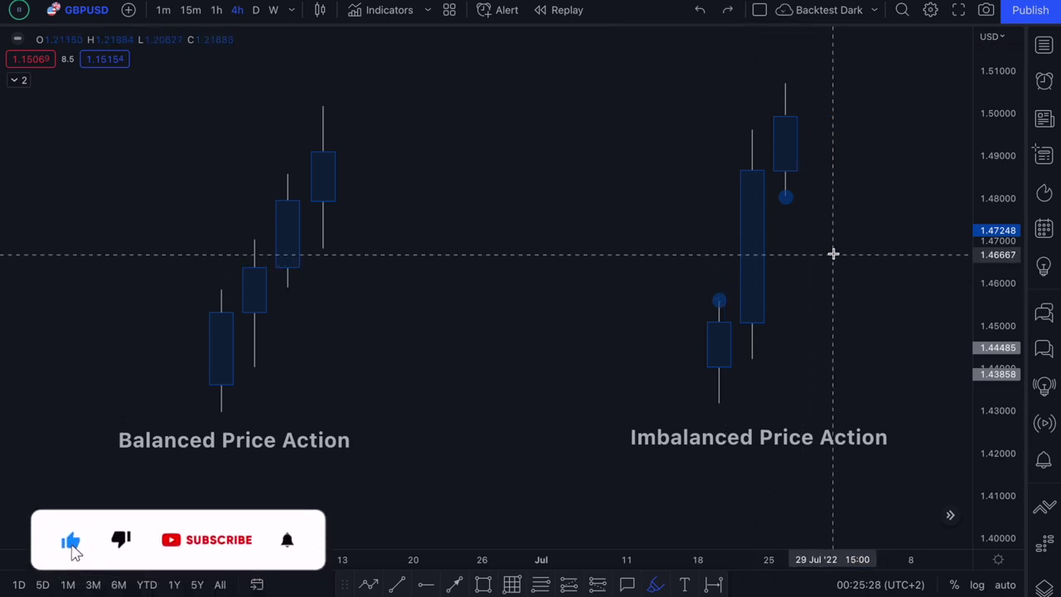
Step: Draw a cross beside the gap between the imbalanced candles and undo it
{"action": "left_click_drag", "start_coordinate": [834, 251], "coordinate": [885, 287]}
{"action": "left_click_drag", "start_coordinate": [881, 246], "coordinate": [848, 296]}
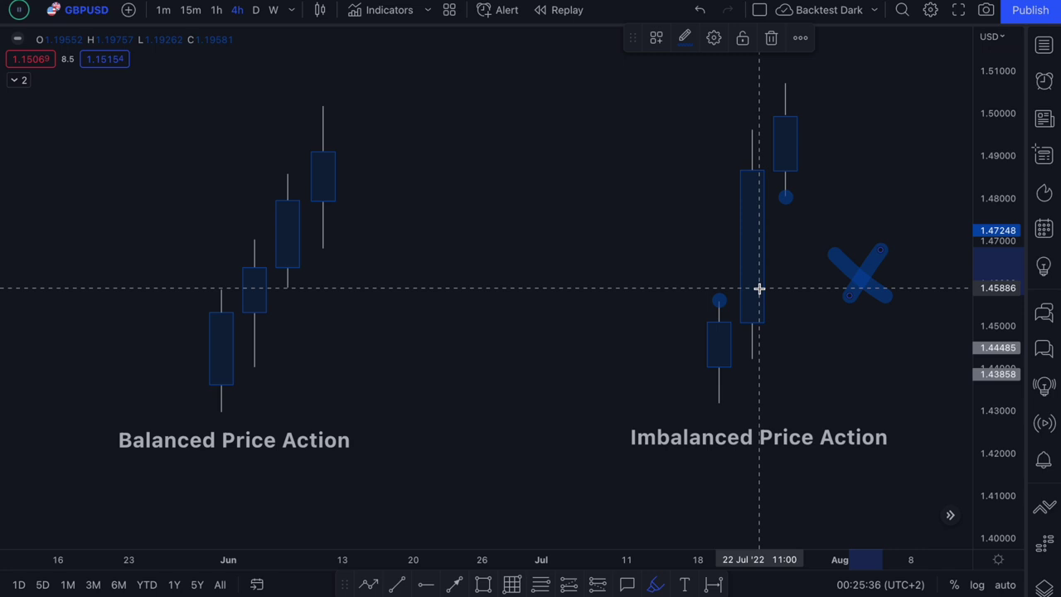
{"action": "key", "text": "ctrl+z"}
{"action": "key", "text": "ctrl+z"}
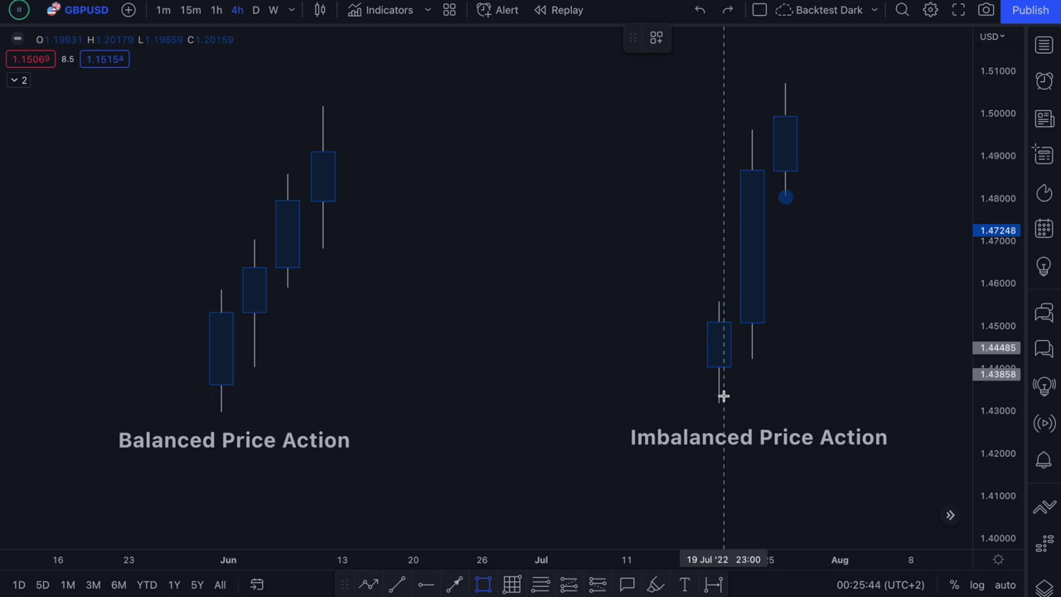
Step: Draw a rectangle over the gap from 1.45609 to 1.48037, circle its middle with the brush, and undo both
{"action": "left_click", "coordinate": [717, 300]}
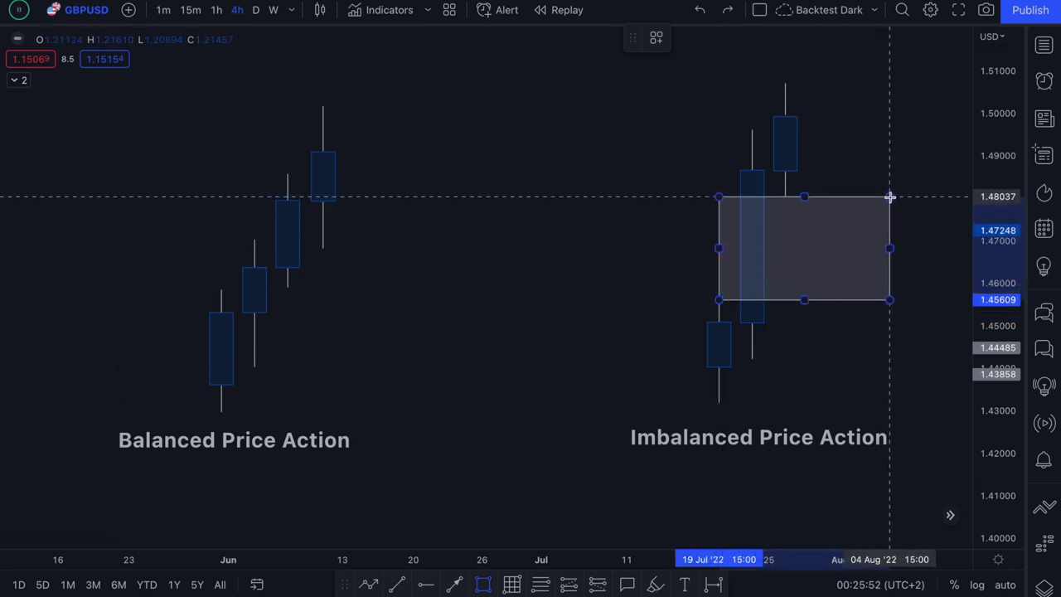
{"action": "left_click", "coordinate": [889, 197]}
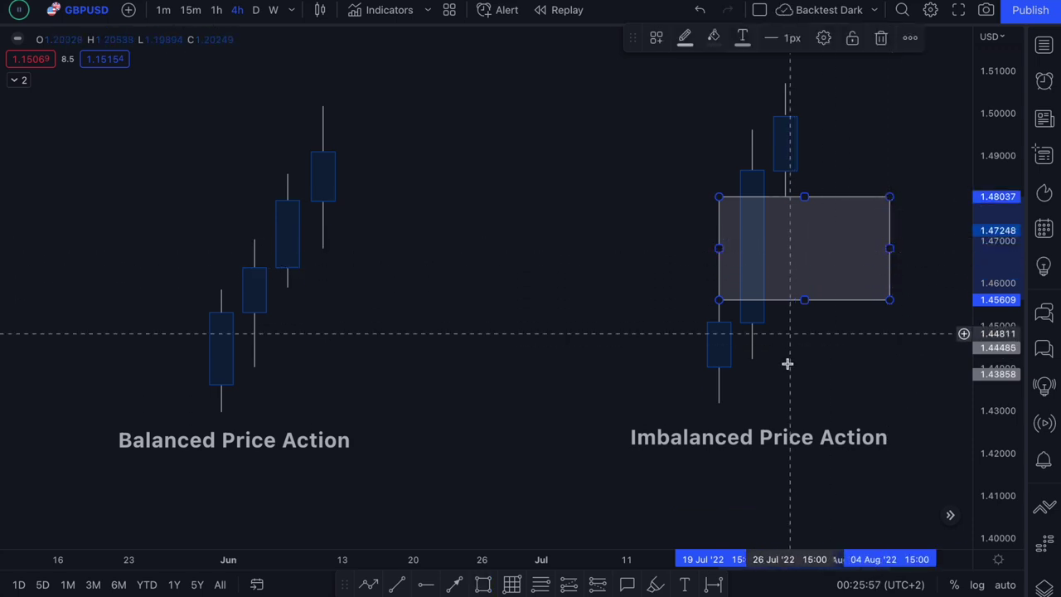
{"action": "left_click", "coordinate": [655, 584]}
{"action": "mouse_move", "coordinate": [828, 219]}
{"action": "left_mouse_down"}
{"action": "mouse_move", "coordinate": [817, 218]}
{"action": "mouse_move", "coordinate": [829, 272]}
{"action": "mouse_move", "coordinate": [787, 217]}
{"action": "left_mouse_up"}
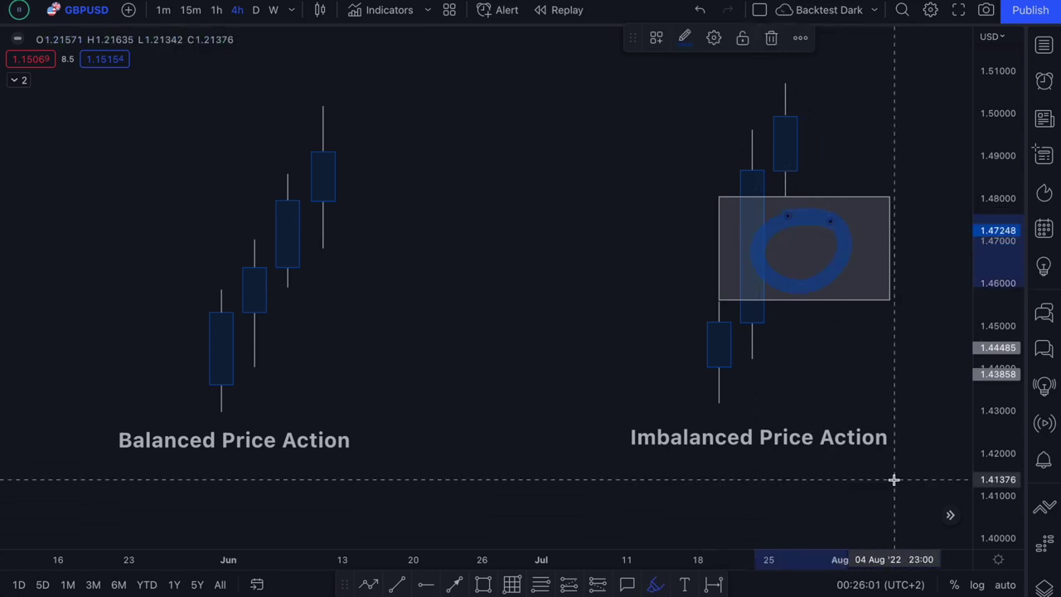
{"action": "key", "text": "ctrl+z"}
{"action": "key", "text": "ctrl+z"}
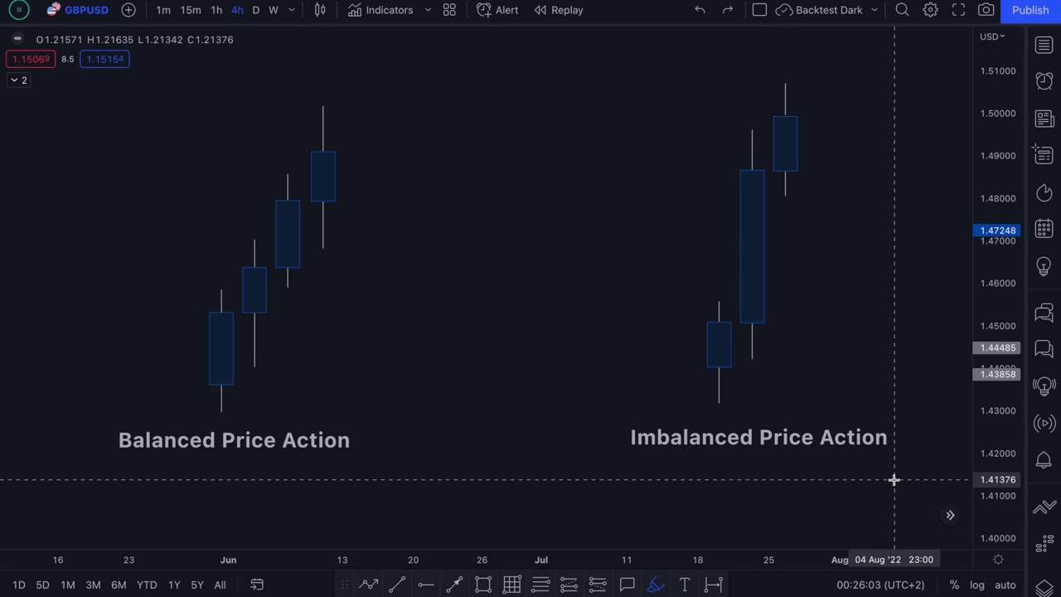
Step: Dot the third imbalanced candle's low and the first candle's high again, add a cross beside the gap, and undo all these marks
{"action": "left_click", "coordinate": [786, 195]}
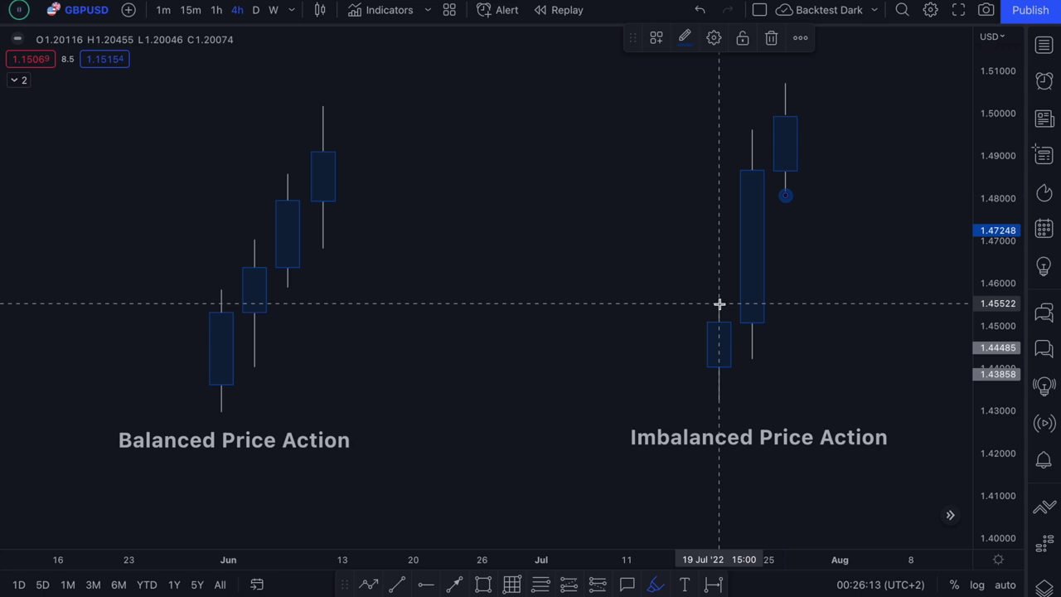
{"action": "left_click", "coordinate": [718, 303]}
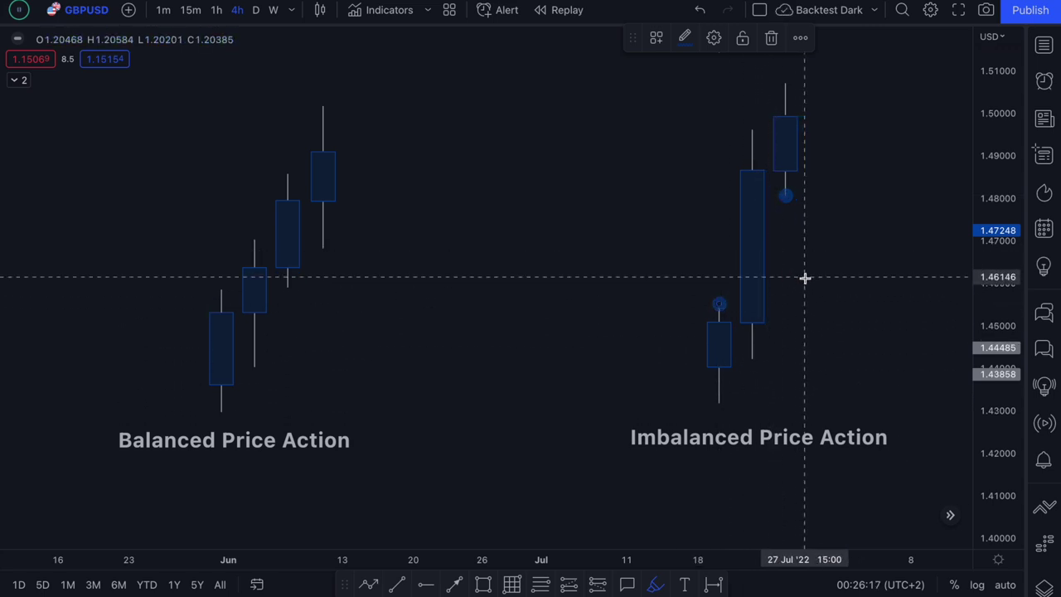
{"action": "left_click_drag", "start_coordinate": [820, 228], "coordinate": [891, 287]}
{"action": "left_click_drag", "start_coordinate": [874, 234], "coordinate": [822, 290]}
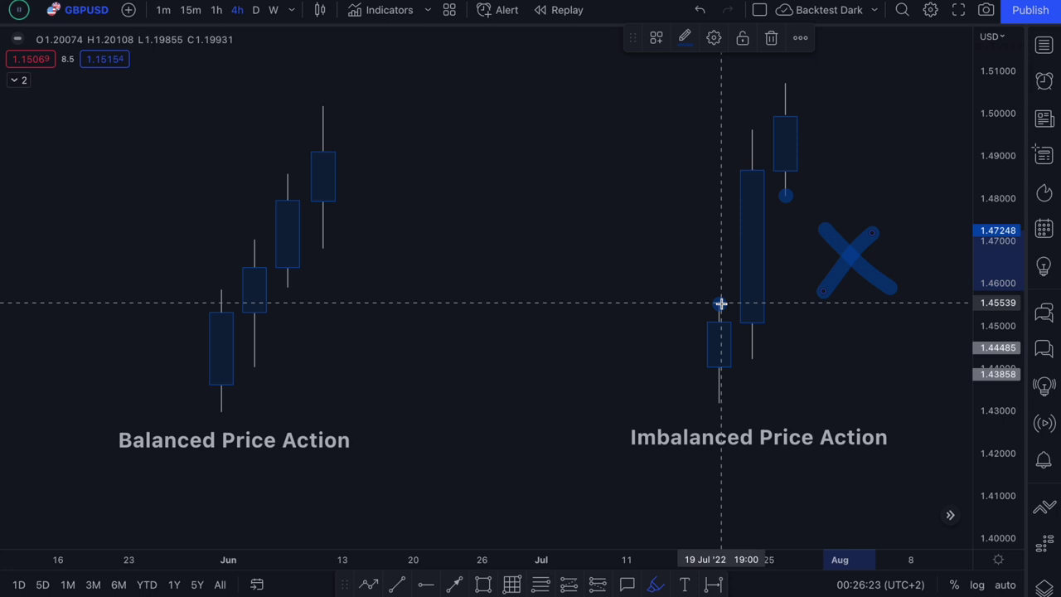
{"action": "key", "text": "ctrl+z"}
{"action": "key", "text": "ctrl+z"}
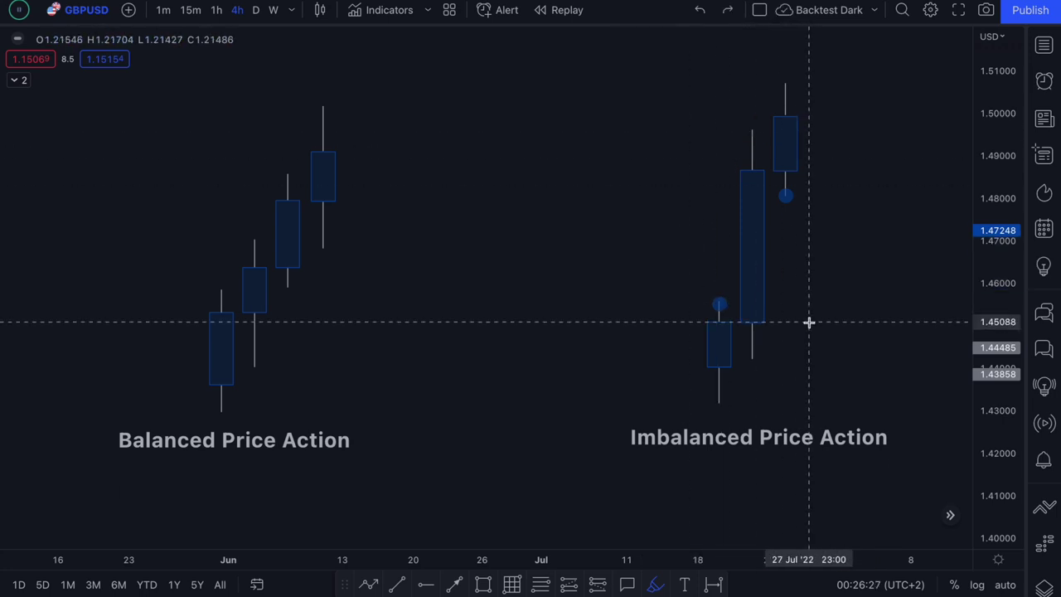
{"action": "key", "text": "ctrl+z"}
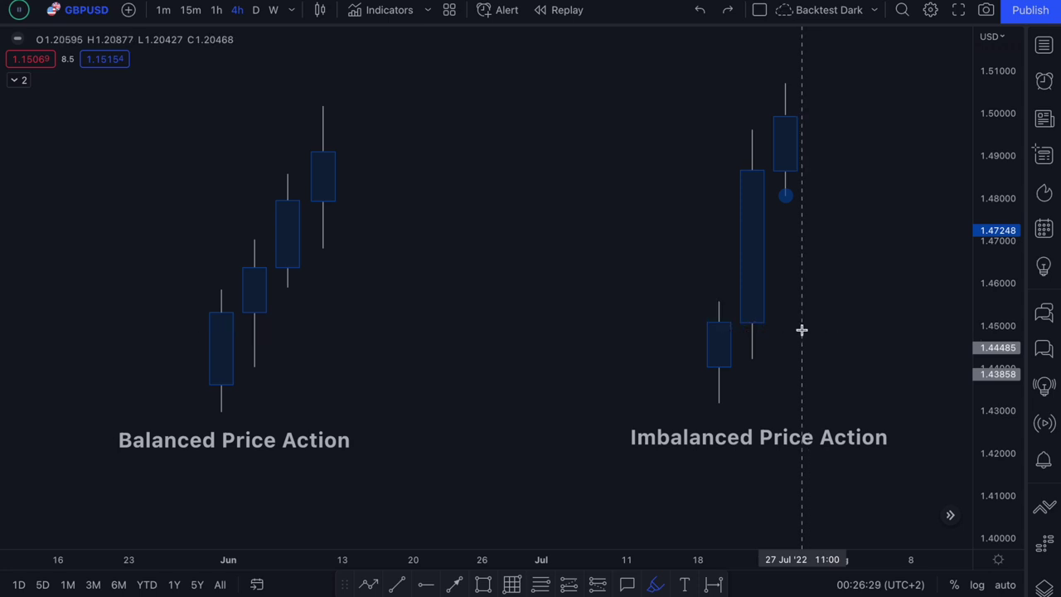
{"action": "key", "text": "ctrl+z"}
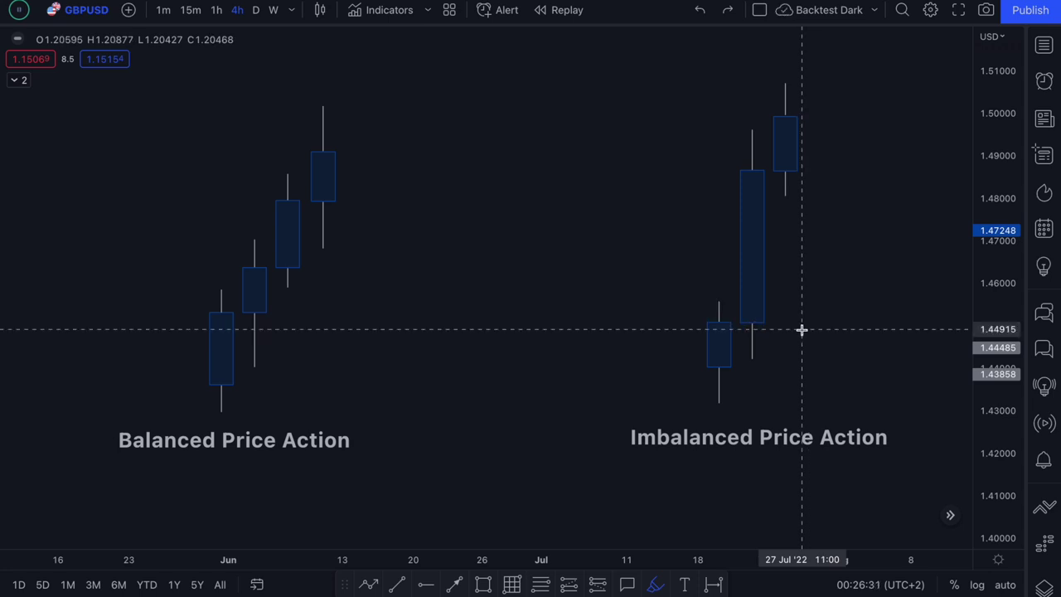
Step: Draw a rectangle over the gap from the first imbalanced candle's high at 1.45591 to the third candle's low at 1.48037
{"action": "left_click", "coordinate": [483, 584]}
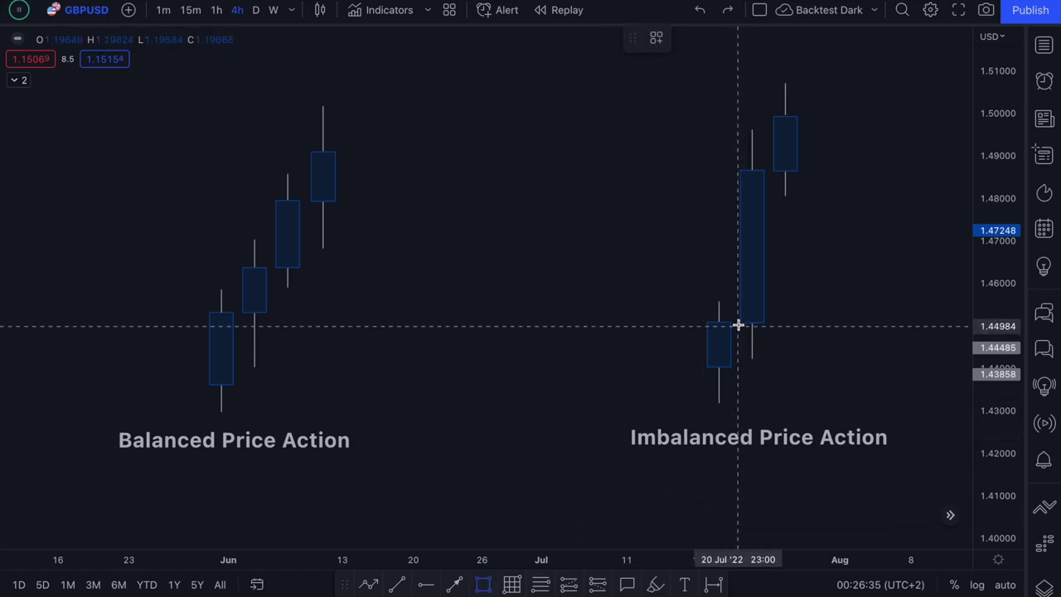
{"action": "left_click", "coordinate": [719, 300]}
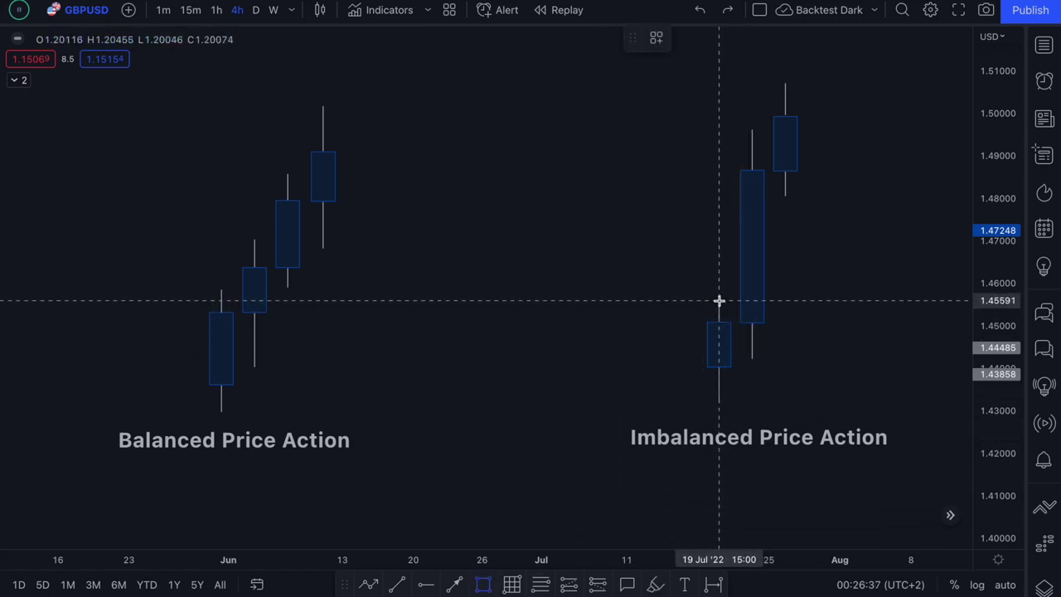
{"action": "left_click", "coordinate": [870, 197]}
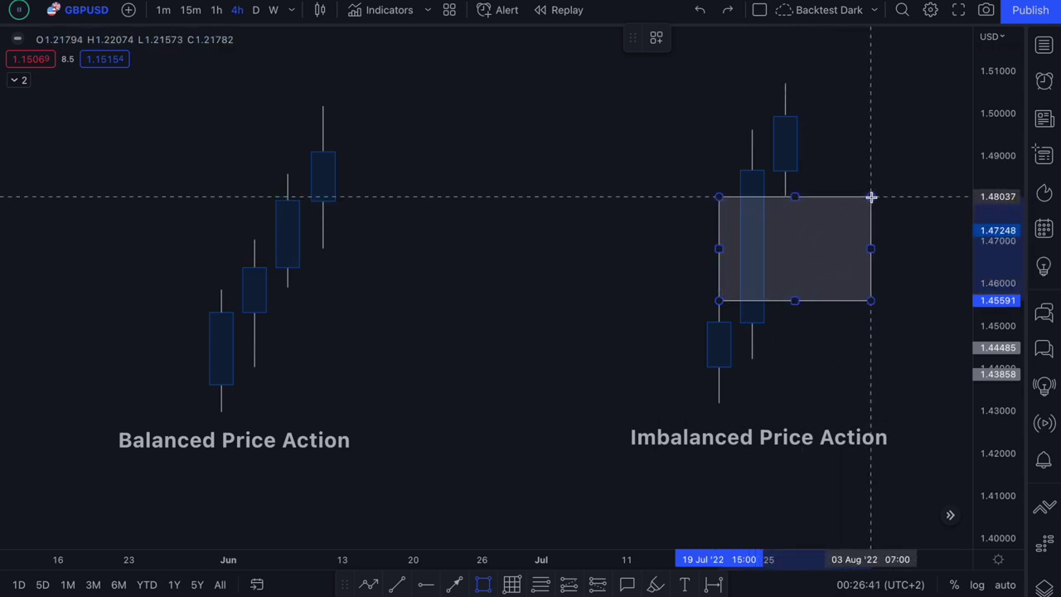
{"action": "left_click", "coordinate": [844, 348]}
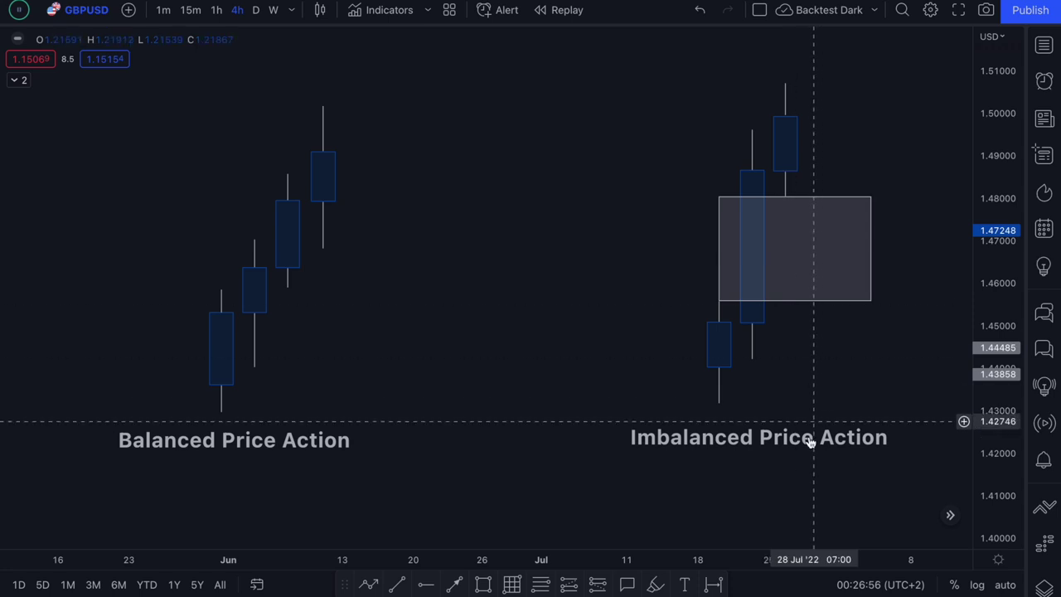
Step: Brush over the gap rectangle, circle "FVG" and underline "Fair Value Gap" in the label beside it, undoing the marks
{"action": "left_click", "coordinate": [655, 584]}
{"action": "mouse_move", "coordinate": [813, 240]}
{"action": "left_mouse_down"}
{"action": "mouse_move", "coordinate": [757, 301]}
{"action": "mouse_move", "coordinate": [834, 291]}
{"action": "left_mouse_up"}
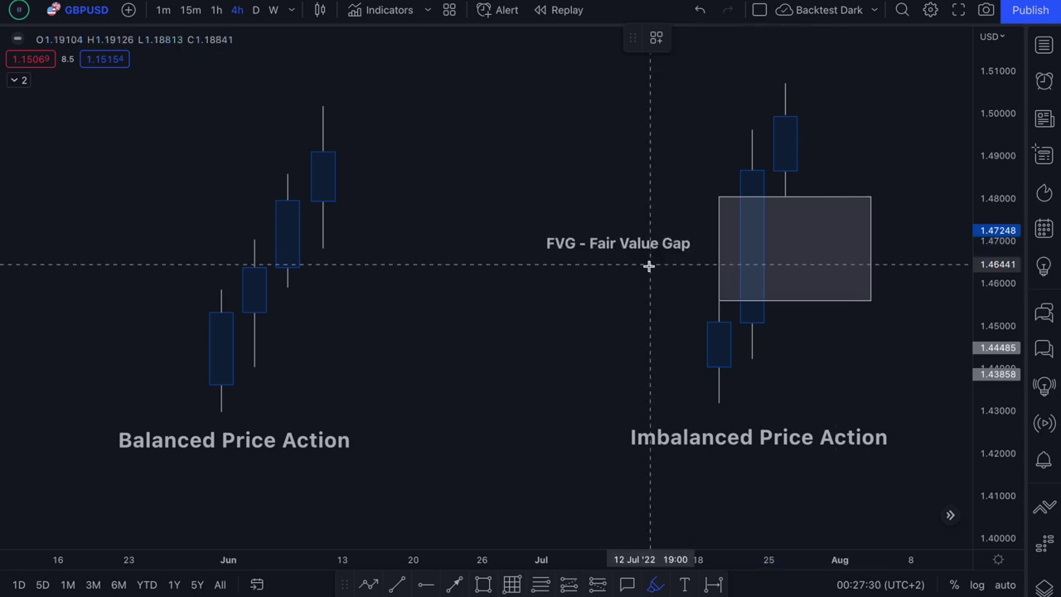
{"action": "mouse_move", "coordinate": [546, 258]}
{"action": "left_mouse_down"}
{"action": "mouse_move", "coordinate": [580, 254]}
{"action": "mouse_move", "coordinate": [537, 227]}
{"action": "left_mouse_up"}
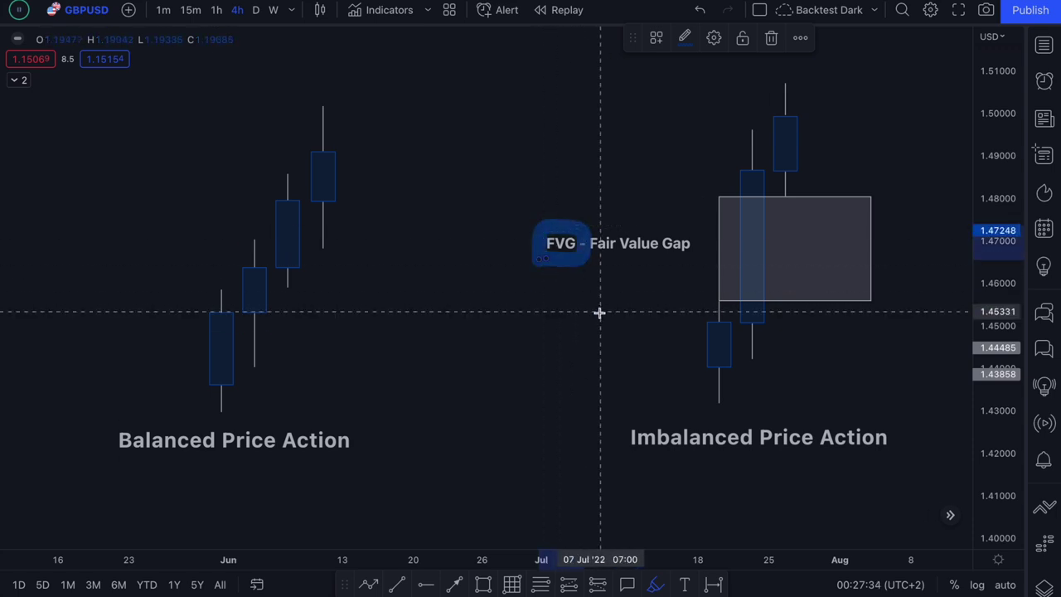
{"action": "key", "text": "ctrl+z"}
{"action": "left_click_drag", "start_coordinate": [596, 258], "coordinate": [680, 260]}
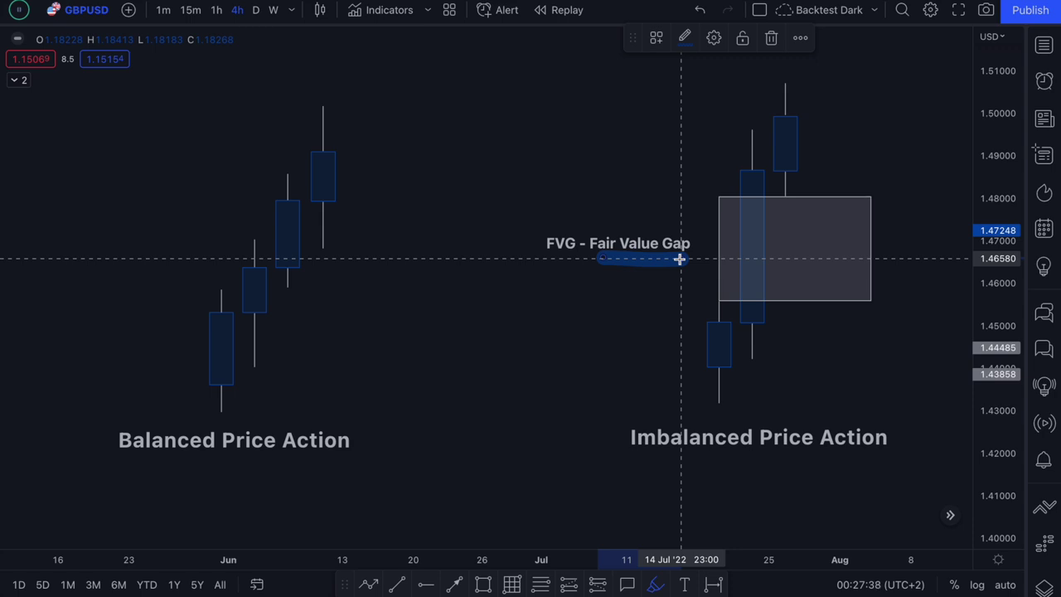
{"action": "key", "text": "ctrl+z"}
Step: Brush a mark inside the gap rectangle and a stroke from the second imbalanced candle's high, and undo the brush marks
{"action": "mouse_move", "coordinate": [830, 223]}
{"action": "left_mouse_down"}
{"action": "mouse_move", "coordinate": [731, 241]}
{"action": "mouse_move", "coordinate": [805, 285]}
{"action": "mouse_move", "coordinate": [826, 224]}
{"action": "left_mouse_up"}
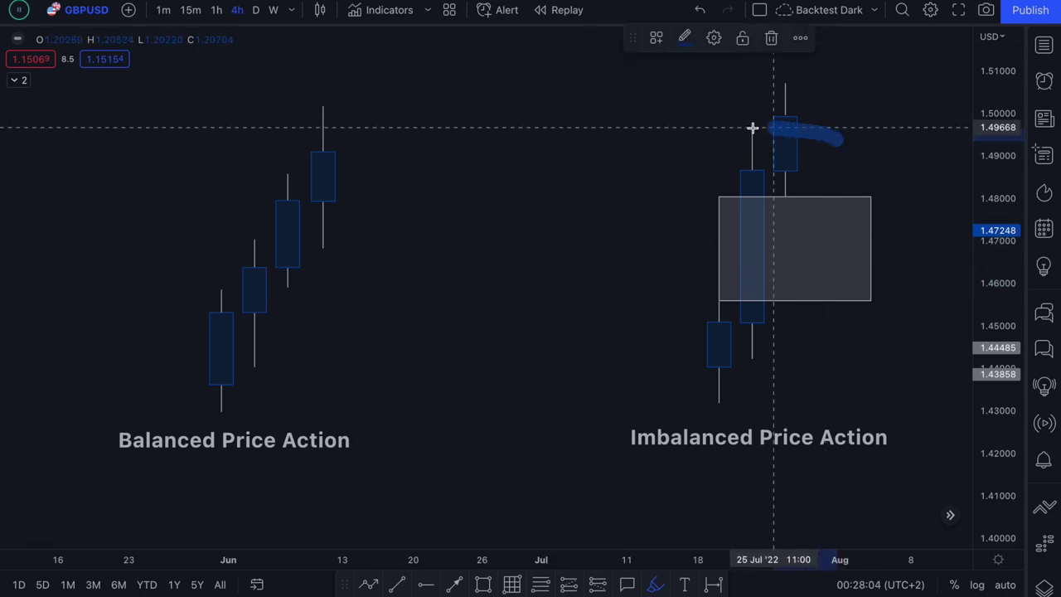
{"action": "mouse_move", "coordinate": [753, 127]}
{"action": "left_mouse_down"}
{"action": "mouse_move", "coordinate": [680, 213]}
{"action": "mouse_move", "coordinate": [729, 410]}
{"action": "mouse_move", "coordinate": [895, 204]}
{"action": "mouse_move", "coordinate": [783, 131]}
{"action": "left_mouse_up"}
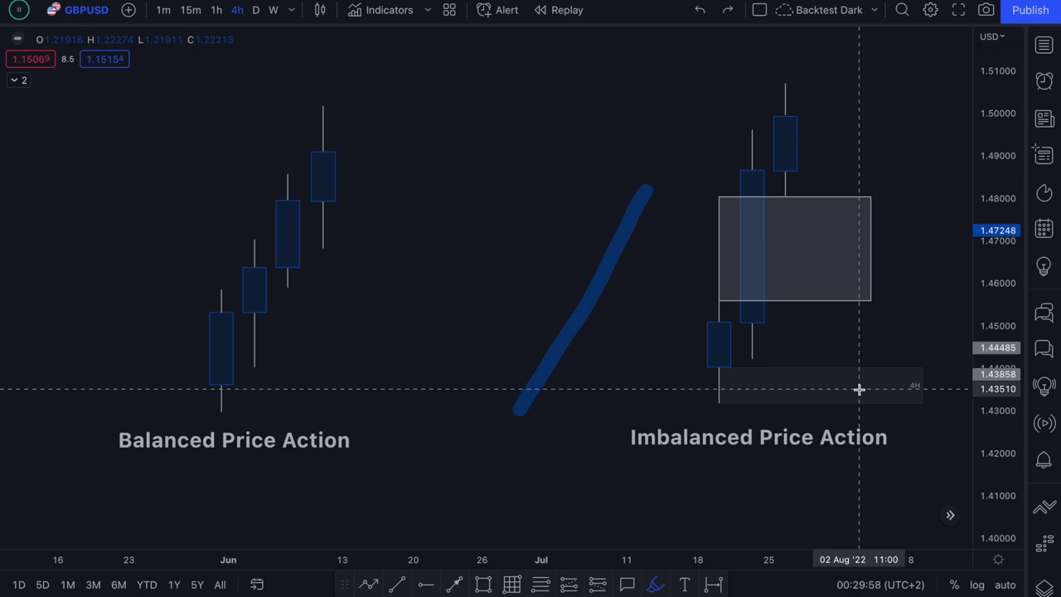
{"action": "key", "text": "ctrl+z"}
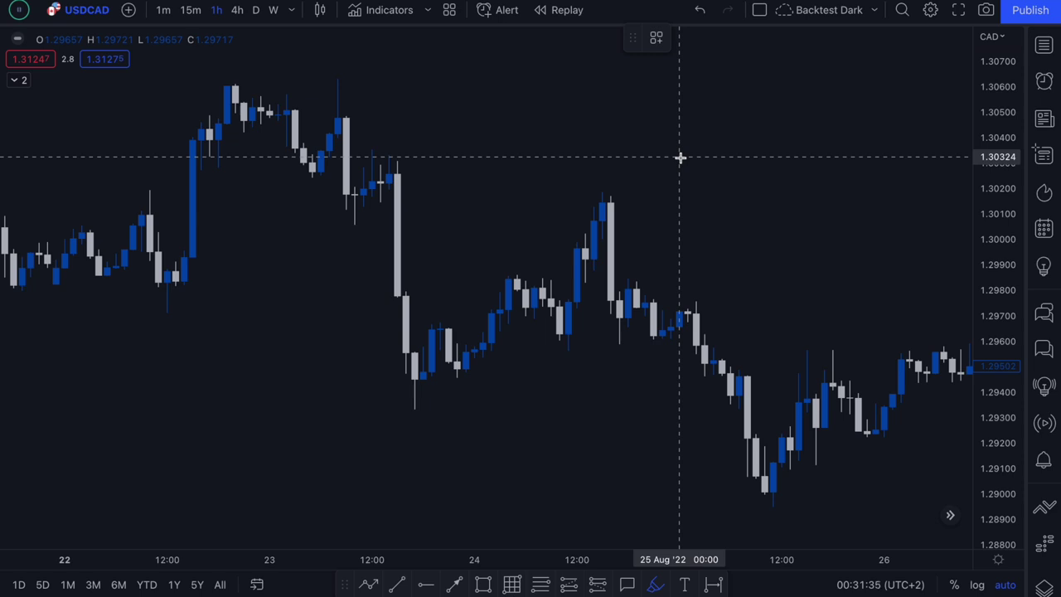
Step: Outline the price action from about 23 to 25 August on the USDCAD 1h chart with the brush
{"action": "left_click", "coordinate": [218, 67]}
{"action": "mouse_move", "coordinate": [218, 67]}
{"action": "left_mouse_down"}
{"action": "mouse_move", "coordinate": [383, 395]}
{"action": "mouse_move", "coordinate": [693, 147]}
{"action": "mouse_move", "coordinate": [35, 89]}
{"action": "left_mouse_up"}
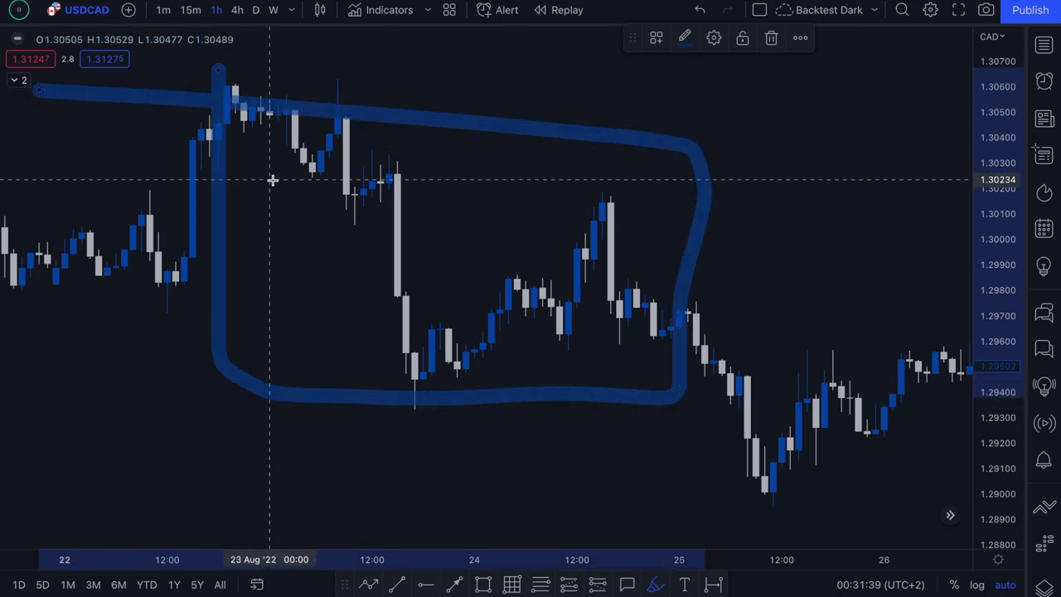
Step: Undo the outline, brush a downward arrow over the declining highs of 23 and 24 August, and undo the arrow
{"action": "key", "text": "ctrl+z"}
{"action": "left_click_drag", "start_coordinate": [335, 56], "coordinate": [633, 164]}
{"action": "mouse_move", "coordinate": [585, 122]}
{"action": "left_mouse_down"}
{"action": "mouse_move", "coordinate": [703, 177]}
{"action": "mouse_move", "coordinate": [600, 189]}
{"action": "left_mouse_up"}
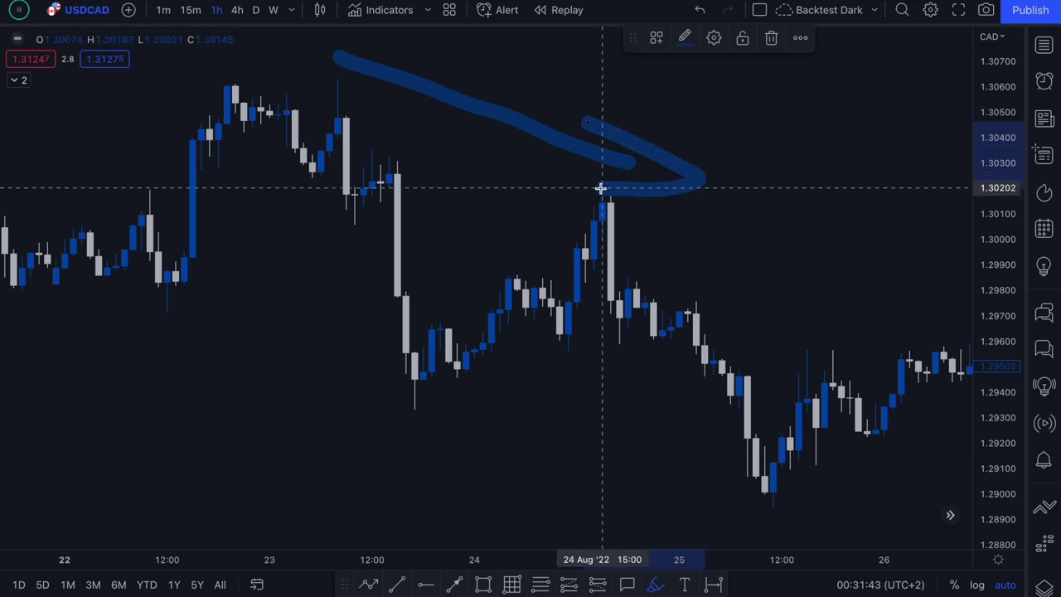
{"action": "key", "text": "ctrl+z"}
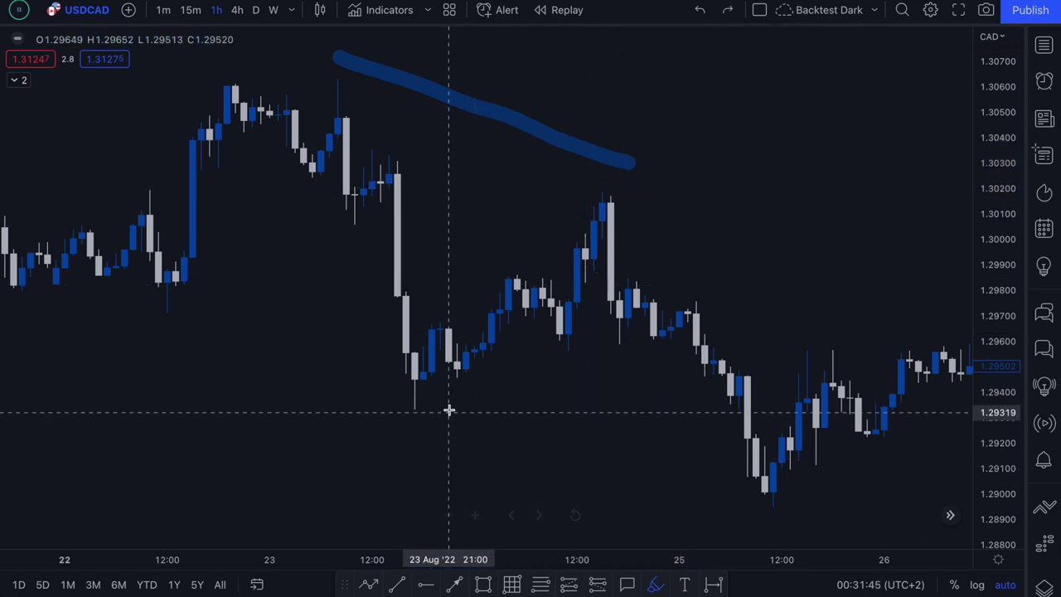
{"action": "key", "text": "ctrl+z"}
Step: Brush arcs under the three swing lows and over the two descending swing highs, and undo all the arcs
{"action": "mouse_move", "coordinate": [150, 294]}
{"action": "left_mouse_down"}
{"action": "mouse_move", "coordinate": [150, 324]}
{"action": "mouse_move", "coordinate": [222, 319]}
{"action": "left_mouse_up"}
{"action": "left_click_drag", "start_coordinate": [379, 383], "coordinate": [444, 396]}
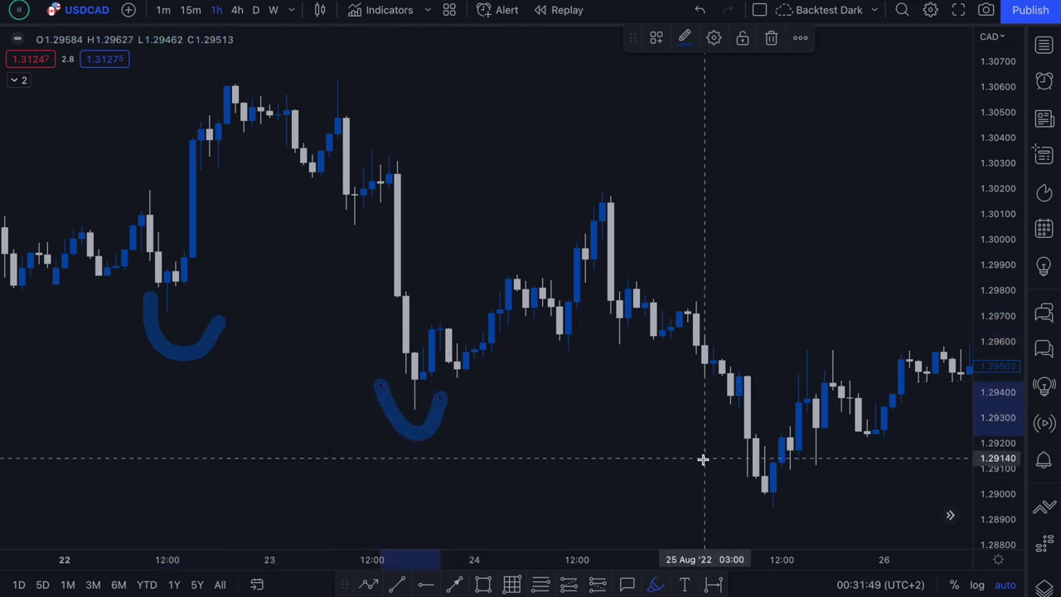
{"action": "left_click_drag", "start_coordinate": [703, 459], "coordinate": [781, 485]}
{"action": "left_click_drag", "start_coordinate": [303, 76], "coordinate": [385, 97]}
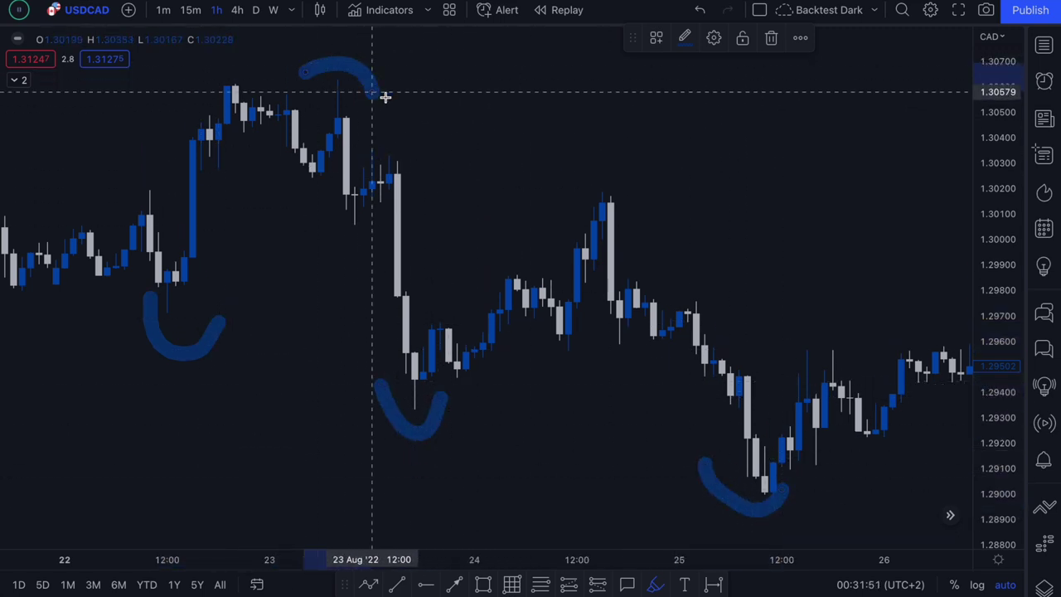
{"action": "mouse_move", "coordinate": [552, 178]}
{"action": "left_mouse_down"}
{"action": "mouse_move", "coordinate": [597, 163]}
{"action": "mouse_move", "coordinate": [611, 192]}
{"action": "left_mouse_up"}
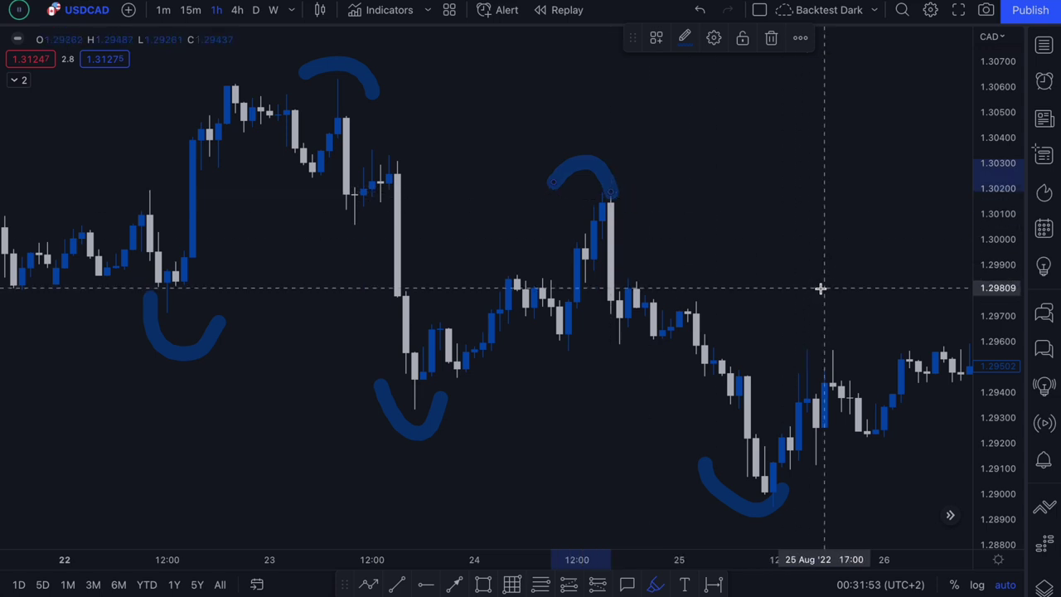
{"action": "key", "text": "ctrl+z"}
{"action": "key", "text": "ctrl+z"}
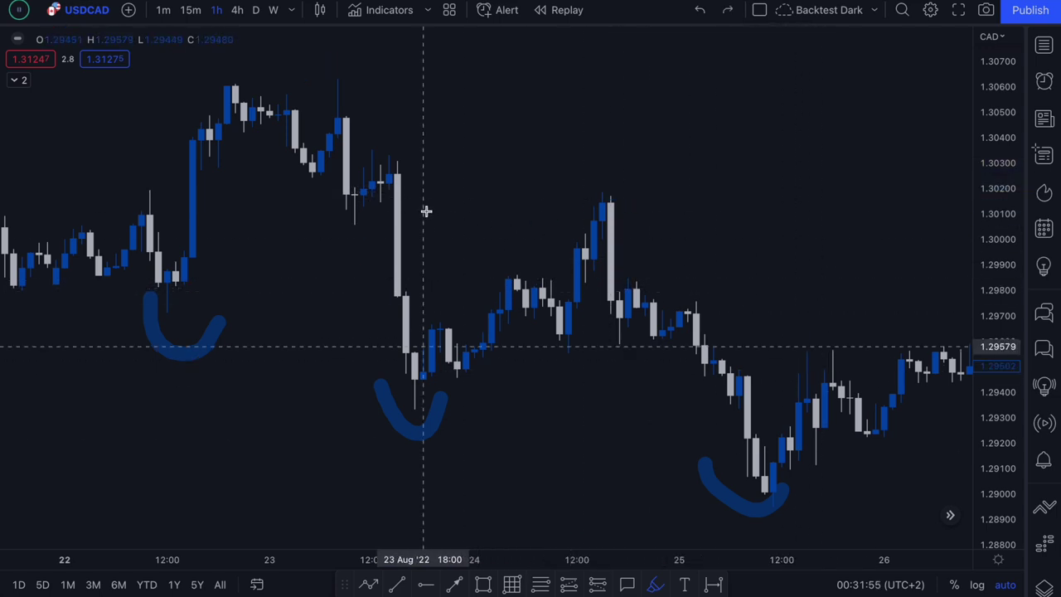
{"action": "key", "text": "ctrl+z"}
{"action": "key", "text": "ctrl+z"}
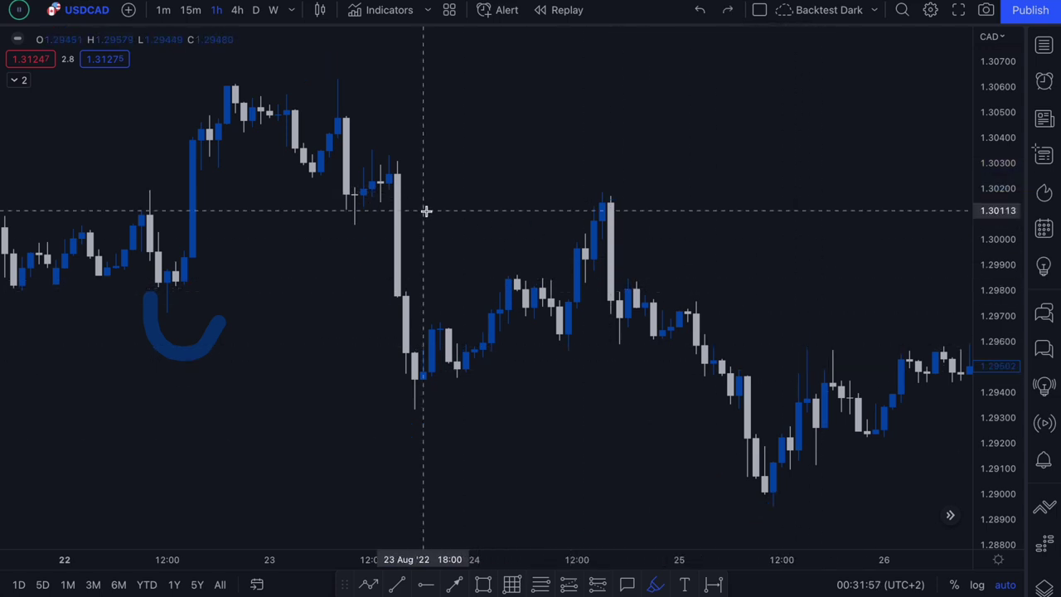
{"action": "key", "text": "ctrl+z"}
Step: Mark the sharp 23 August drop with a brush outline and a rectangle over the 14:00–16:00 candles from 1.30409 to 1.29466, removing each mark
{"action": "mouse_move", "coordinate": [421, 145]}
{"action": "left_mouse_down"}
{"action": "mouse_move", "coordinate": [381, 146]}
{"action": "mouse_move", "coordinate": [378, 403]}
{"action": "mouse_move", "coordinate": [473, 367]}
{"action": "mouse_move", "coordinate": [406, 159]}
{"action": "left_mouse_up"}
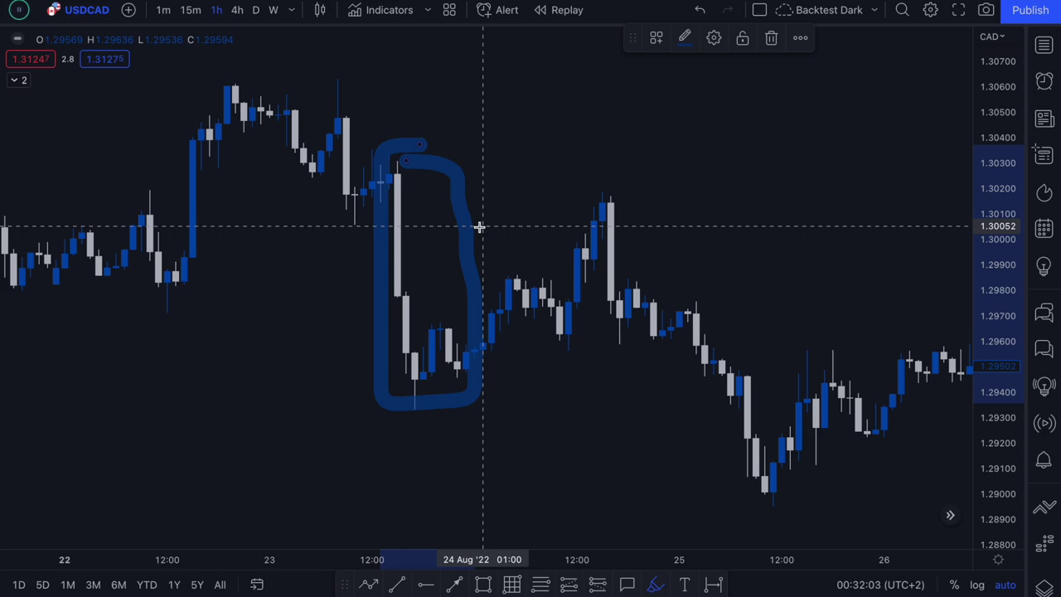
{"action": "key", "text": "ctrl+z"}
{"action": "scroll", "coordinate": [479, 225], "scroll_direction": "up", "scroll_amount": 3}
{"action": "left_click_drag", "start_coordinate": [332, 220], "coordinate": [639, 215]}
{"action": "scroll", "coordinate": [639, 215], "scroll_direction": "up", "scroll_amount": 2}
{"action": "left_click_drag", "start_coordinate": [448, 218], "coordinate": [582, 224]}
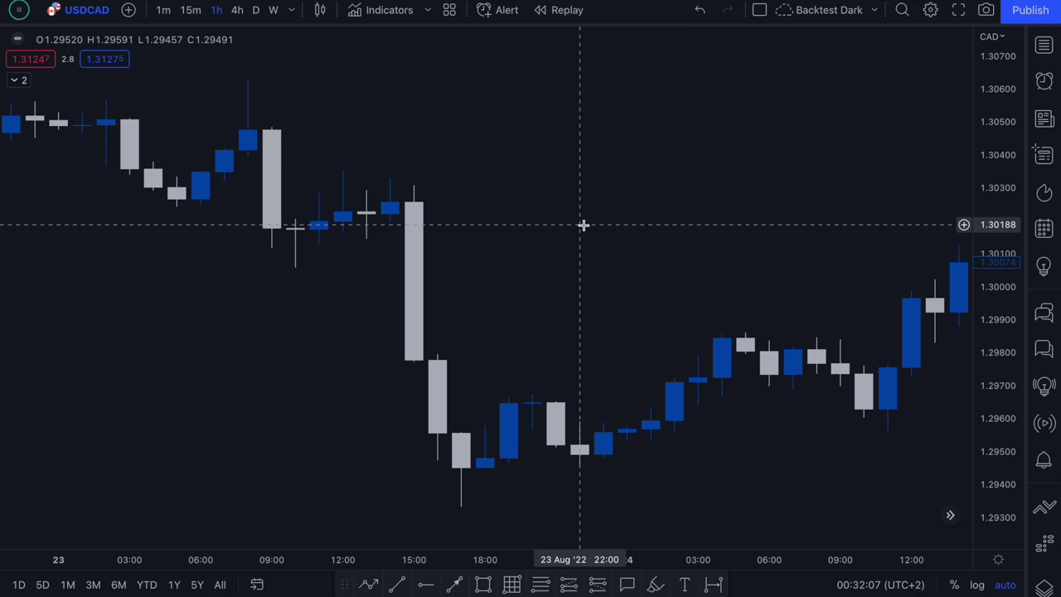
{"action": "left_click", "coordinate": [483, 585]}
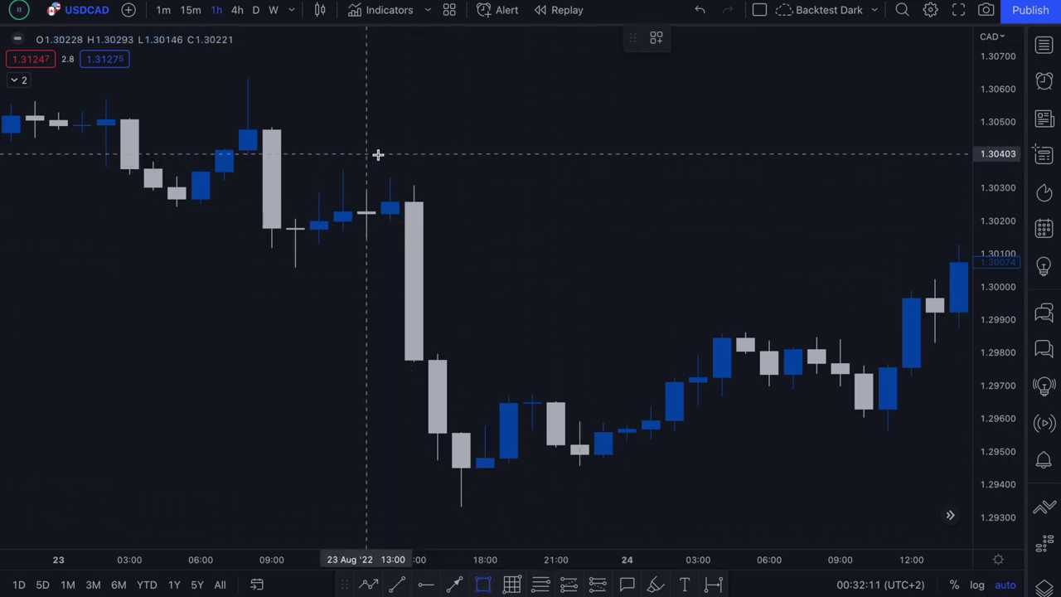
{"action": "mouse_move", "coordinate": [378, 151]}
{"action": "left_mouse_down"}
{"action": "mouse_move", "coordinate": [412, 177]}
{"action": "mouse_move", "coordinate": [469, 286]}
{"action": "mouse_move", "coordinate": [466, 451]}
{"action": "mouse_move", "coordinate": [439, 461]}
{"action": "left_mouse_up"}
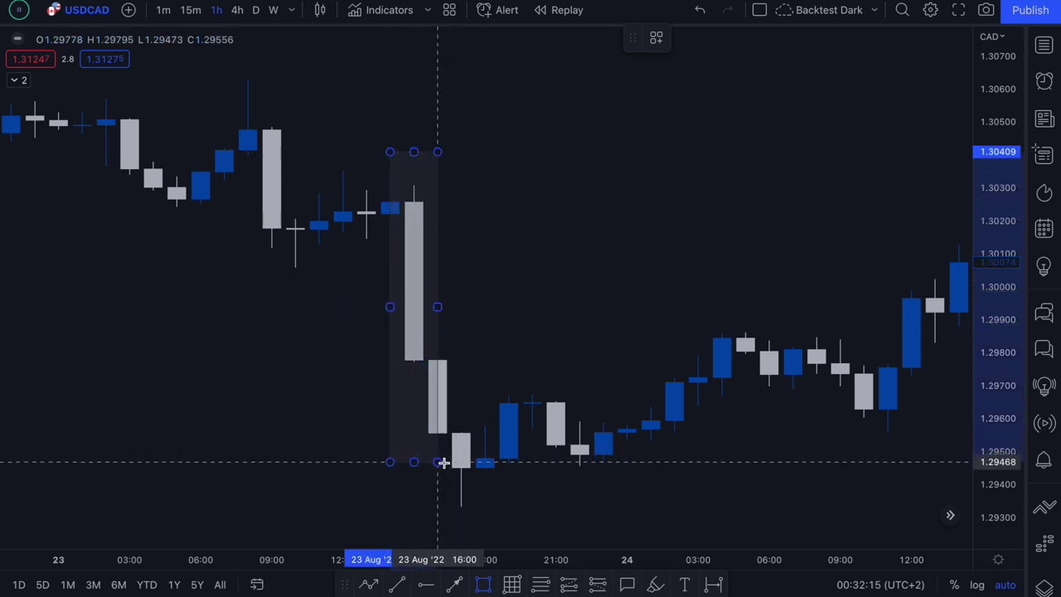
{"action": "left_click", "coordinate": [485, 397]}
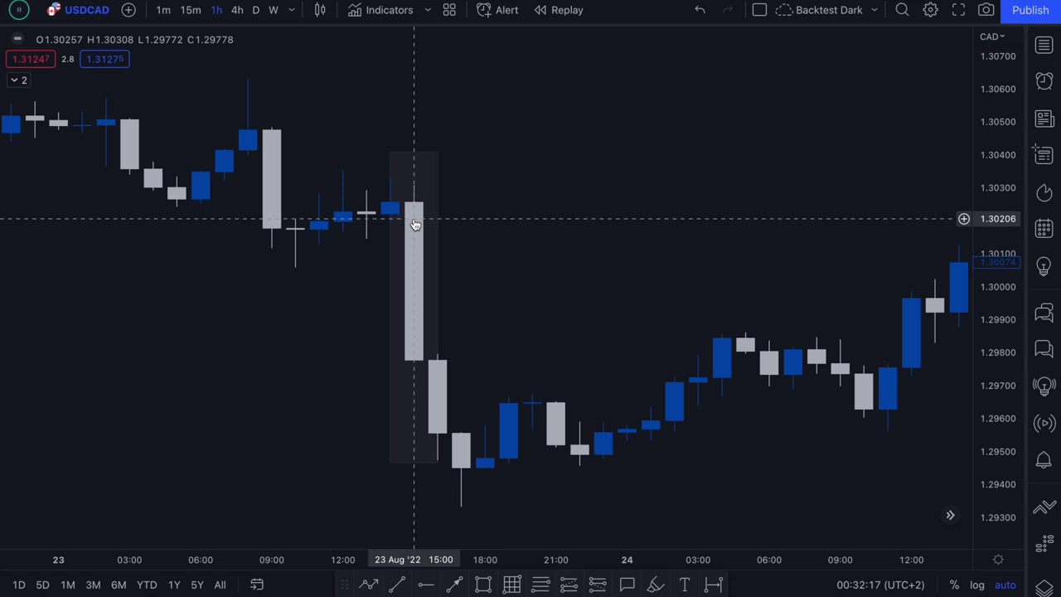
{"action": "left_click", "coordinate": [446, 306]}
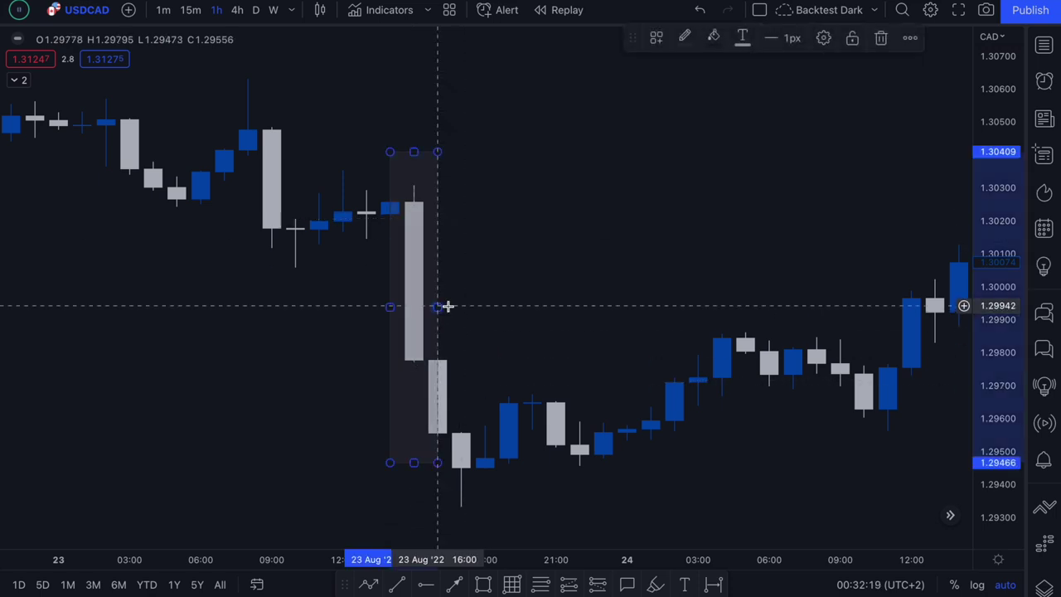
{"action": "key", "text": "Delete"}
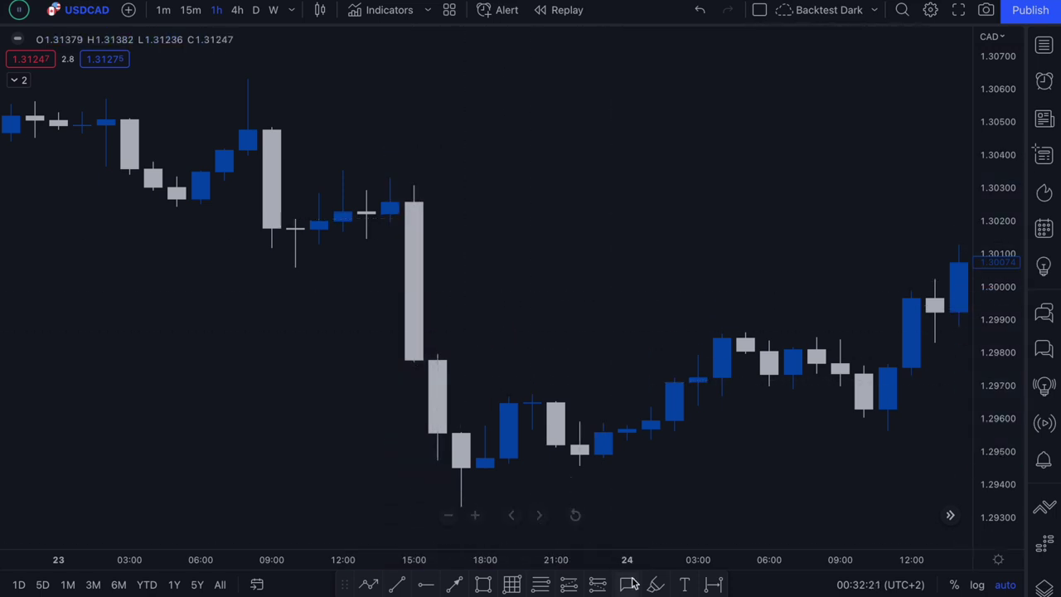
Step: Brush a downward arrow beside the large bearish candle of 23 August and undo it
{"action": "mouse_move", "coordinate": [390, 143]}
{"action": "left_mouse_down"}
{"action": "mouse_move", "coordinate": [514, 273]}
{"action": "mouse_move", "coordinate": [560, 298]}
{"action": "mouse_move", "coordinate": [532, 253]}
{"action": "left_mouse_up"}
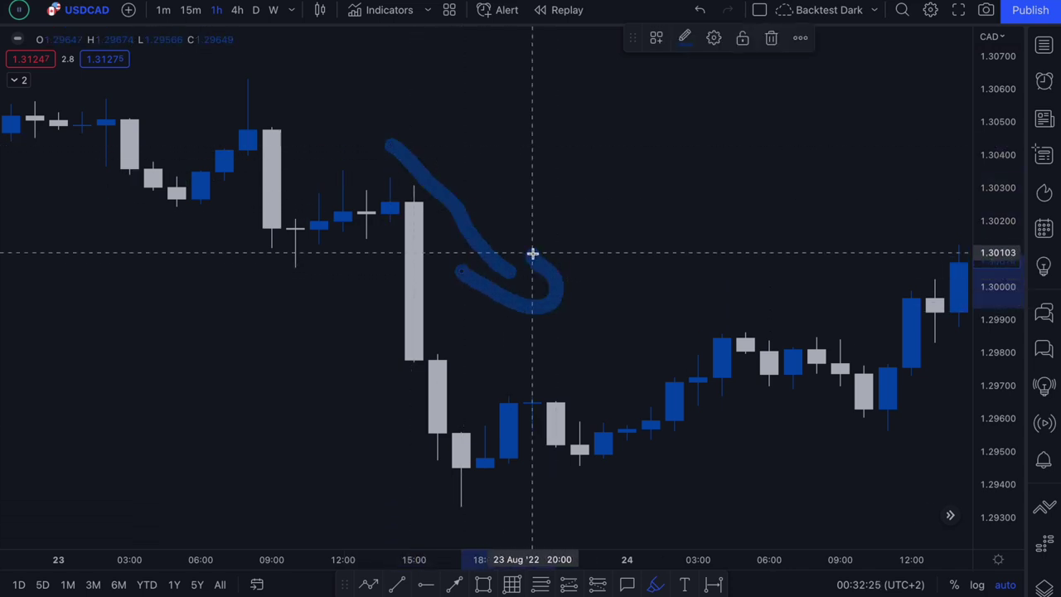
{"action": "key", "text": "ctrl+z"}
{"action": "key", "text": "ctrl+z"}
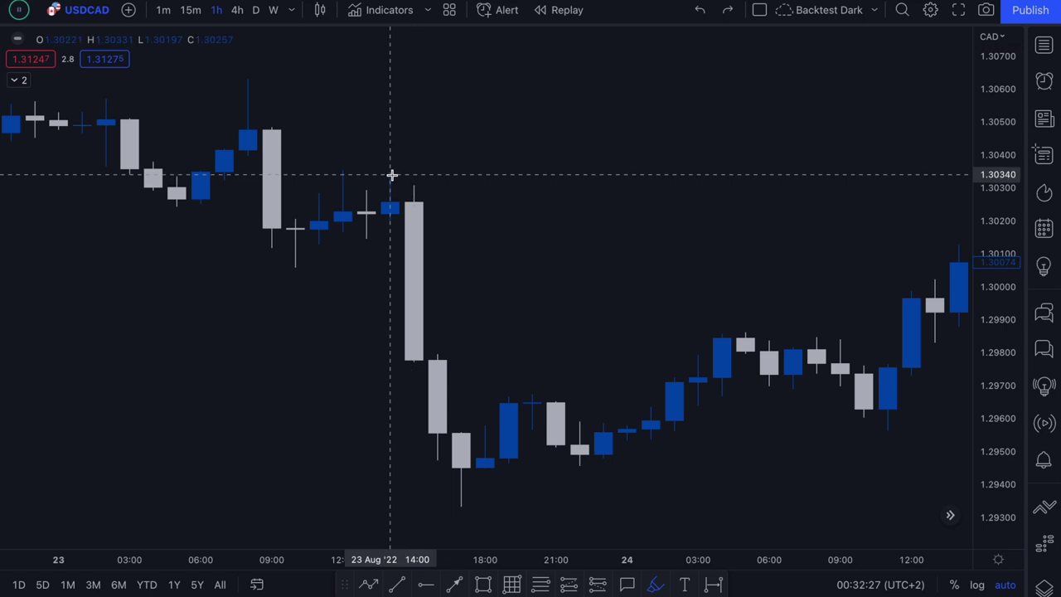
Step: Dot the 14:00 candle's high and the 16:00 candle's low with the brush, and undo the dots
{"action": "left_click", "coordinate": [390, 169]}
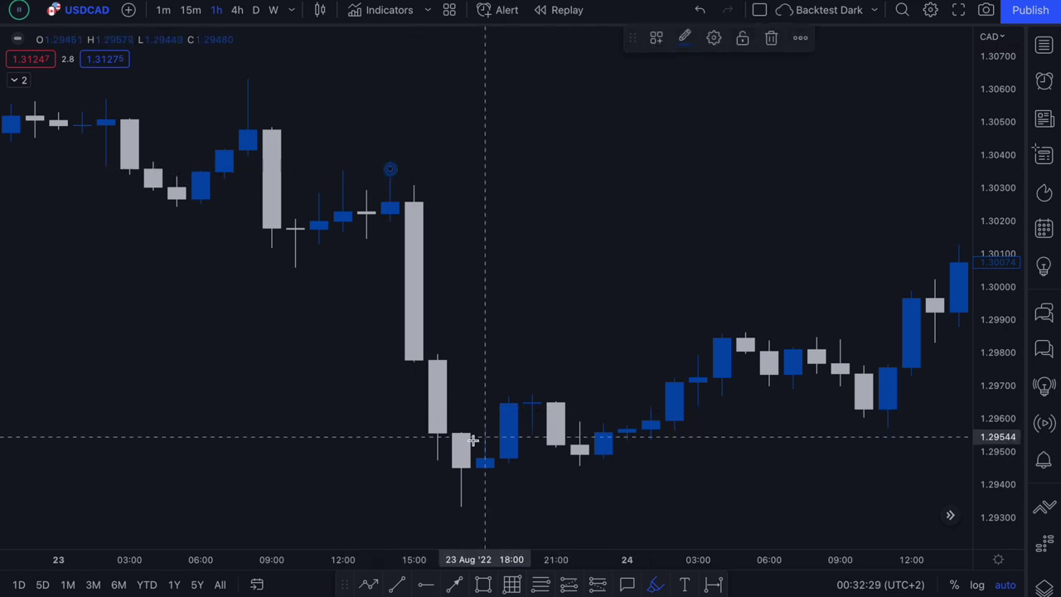
{"action": "left_click", "coordinate": [439, 459]}
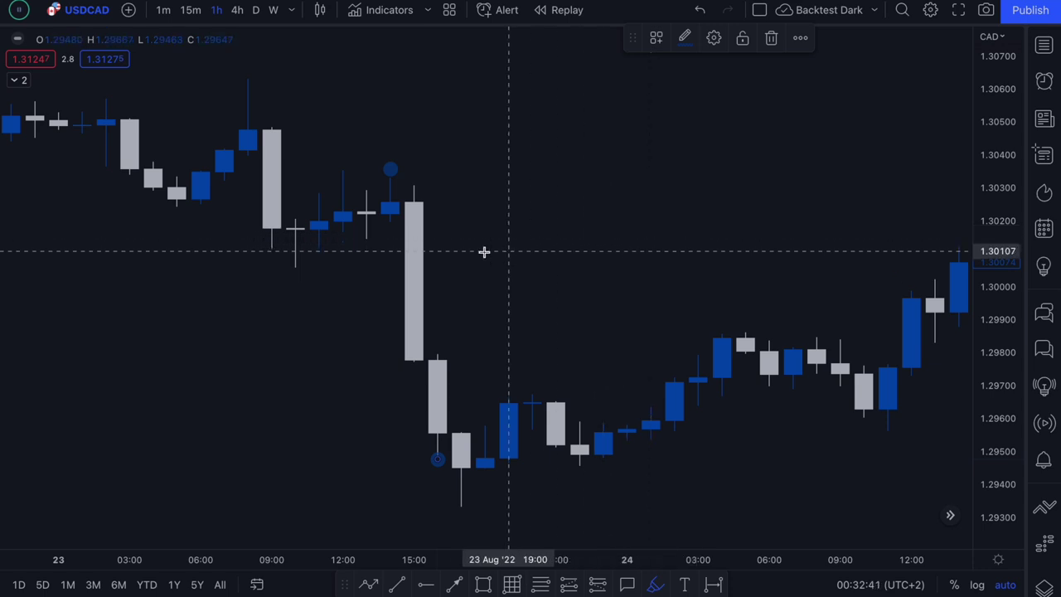
{"action": "key", "text": "ctrl+z"}
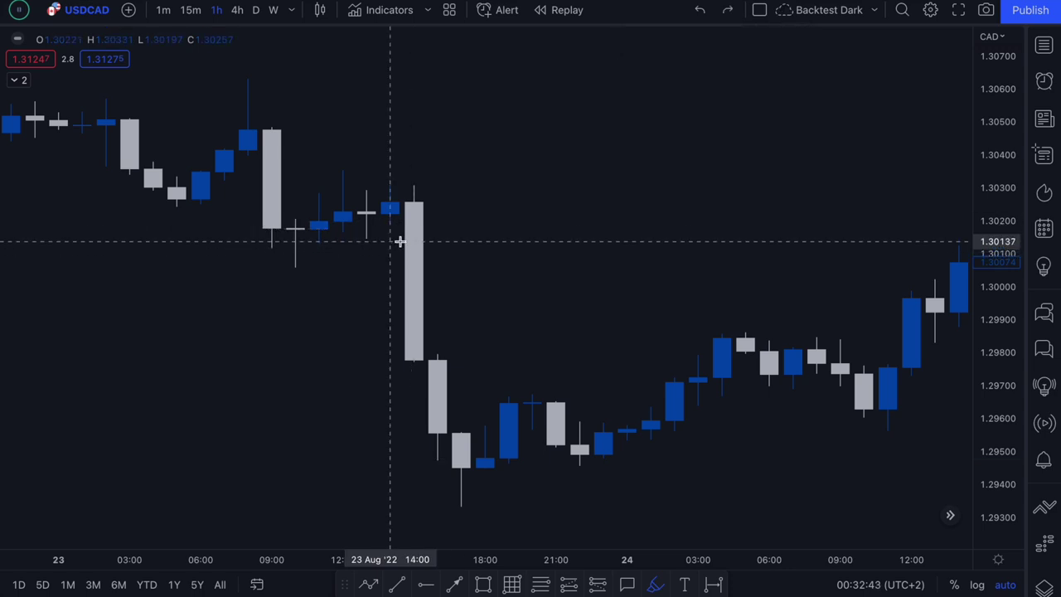
Step: Dot the 14:00 candle's low and the 16:00 candle's high, and draw short horizontal trend lines there at 1.30197 and 1.29795
{"action": "left_click", "coordinate": [390, 224]}
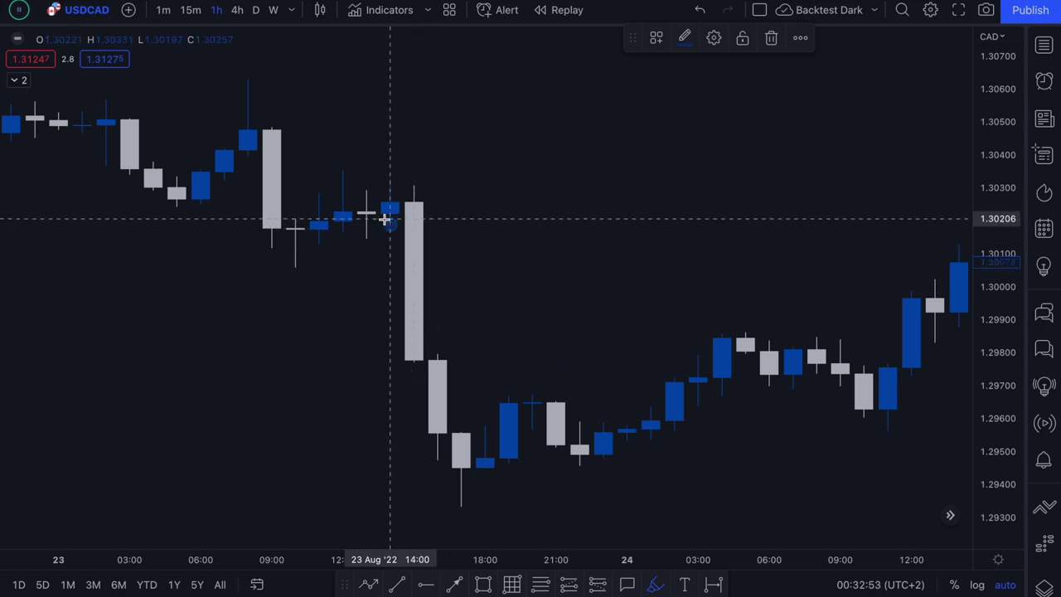
{"action": "left_click", "coordinate": [439, 352]}
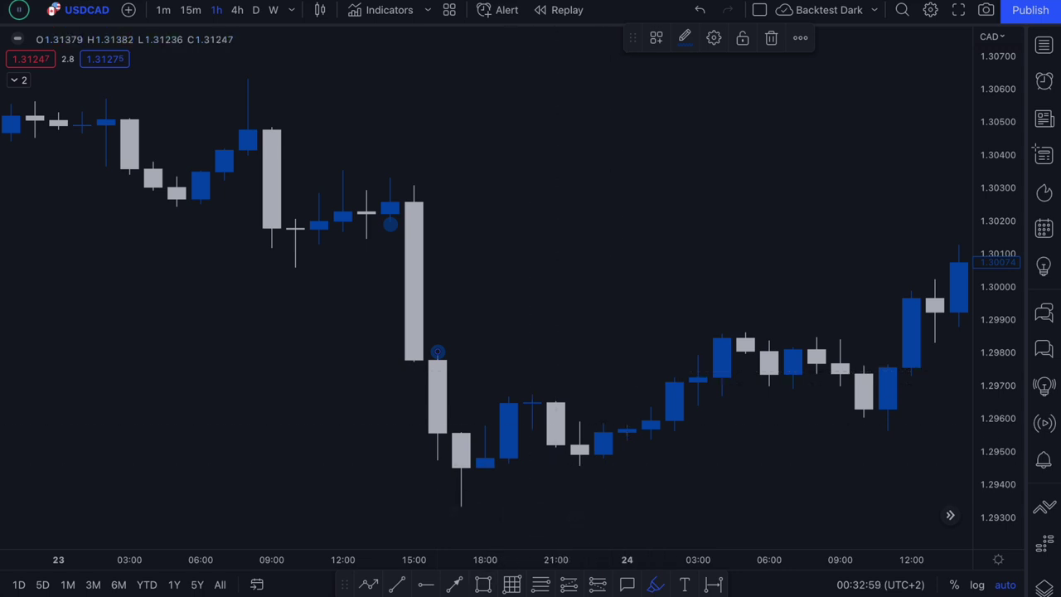
{"action": "left_click", "coordinate": [396, 585]}
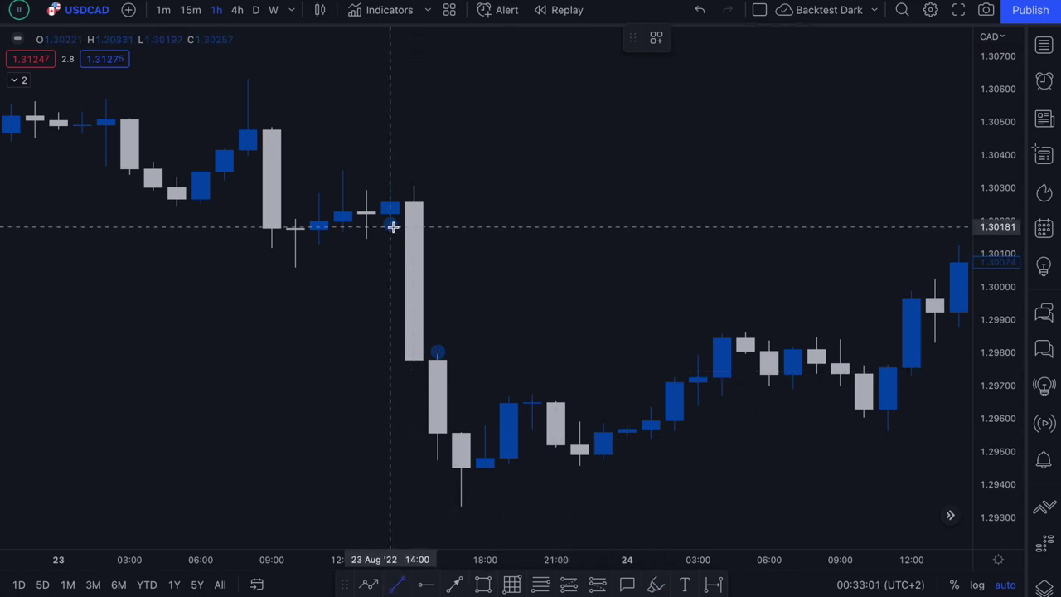
{"action": "left_click_drag", "start_coordinate": [389, 225], "coordinate": [485, 221]}
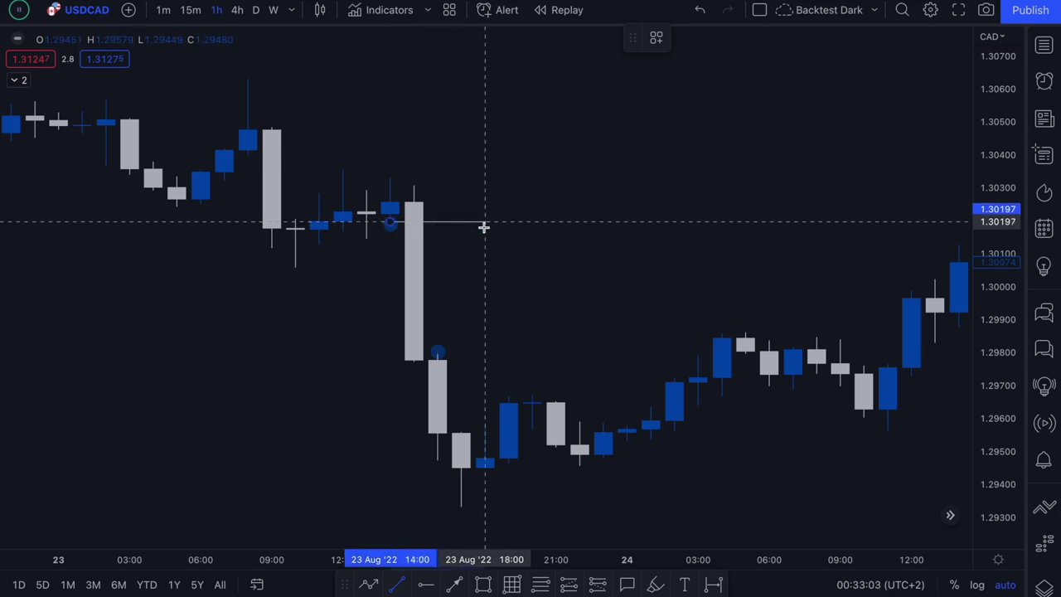
{"action": "left_click", "coordinate": [398, 585]}
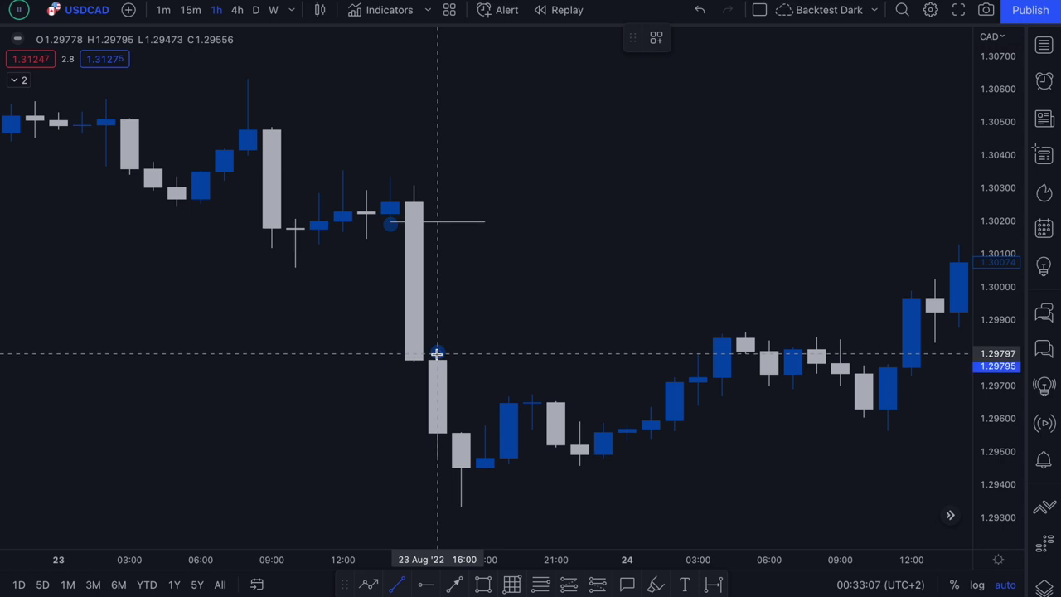
{"action": "left_click_drag", "start_coordinate": [436, 354], "coordinate": [367, 354]}
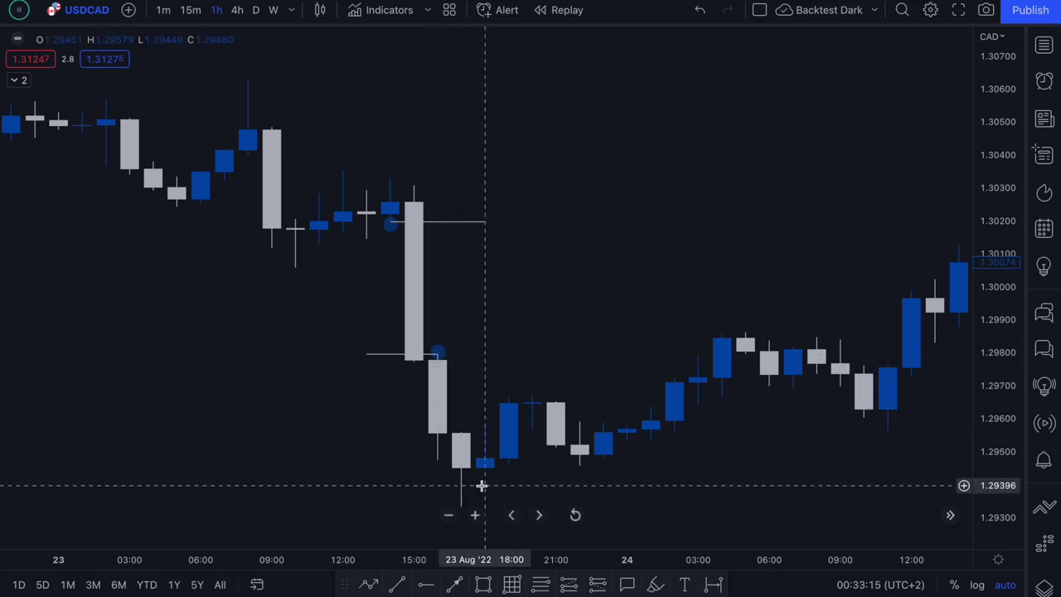
Step: Draw a rectangle over the gap between the two lines, from 1.30197 to 1.29795, extended to 23 August 22:00
{"action": "left_click", "coordinate": [484, 585]}
{"action": "left_click", "coordinate": [390, 222]}
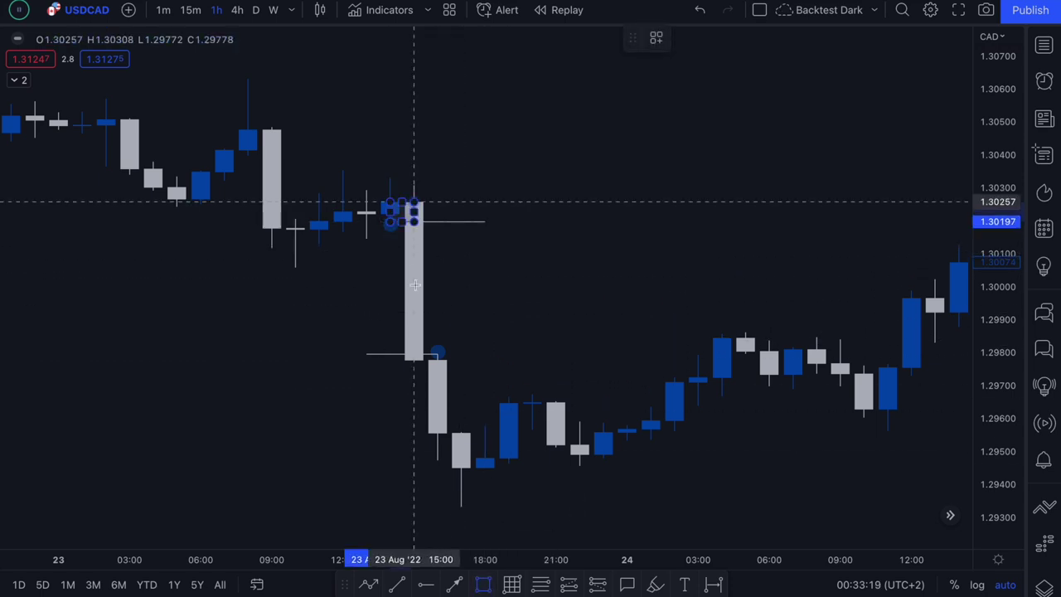
{"action": "left_click", "coordinate": [438, 353]}
{"action": "left_click_drag", "start_coordinate": [437, 285], "coordinate": [585, 287]}
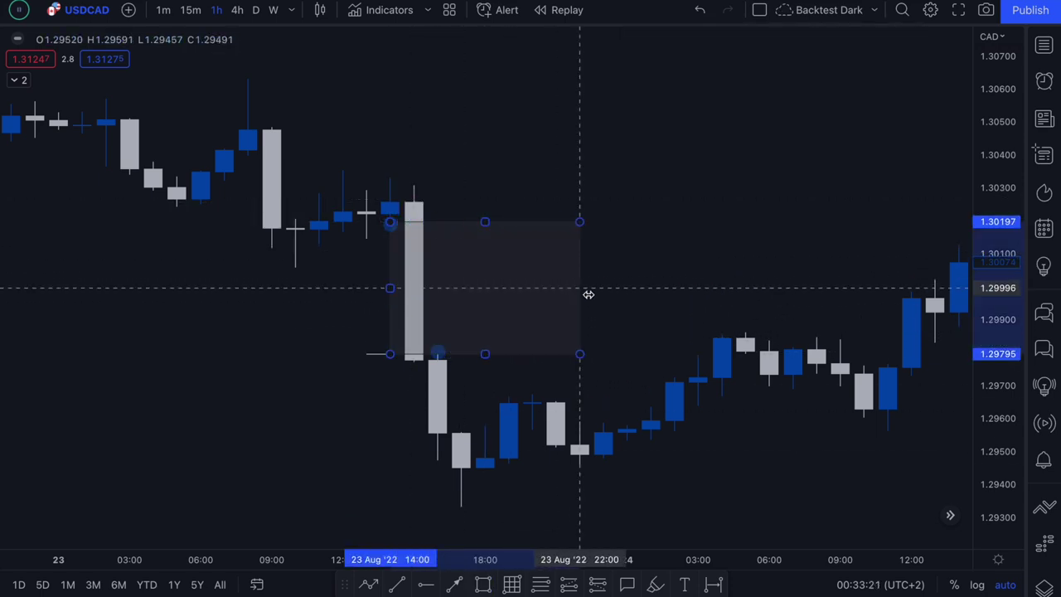
{"action": "left_click", "coordinate": [595, 270]}
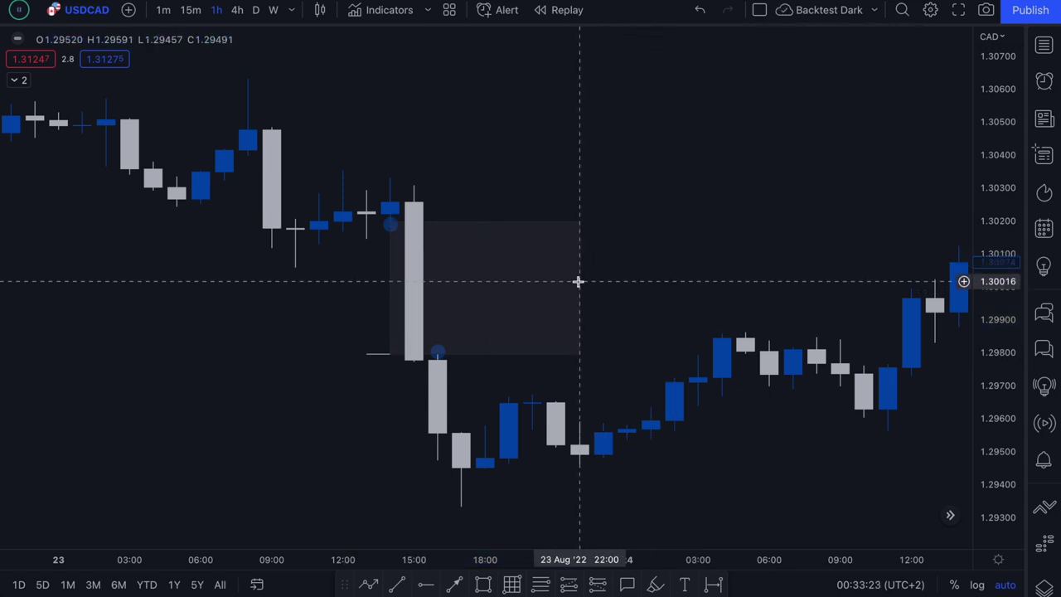
Step: Send the gap rectangle to the back of the visual order
{"action": "left_click", "coordinate": [580, 287]}
{"action": "right_click", "coordinate": [580, 286]}
{"action": "mouse_move", "coordinate": [672, 334]}
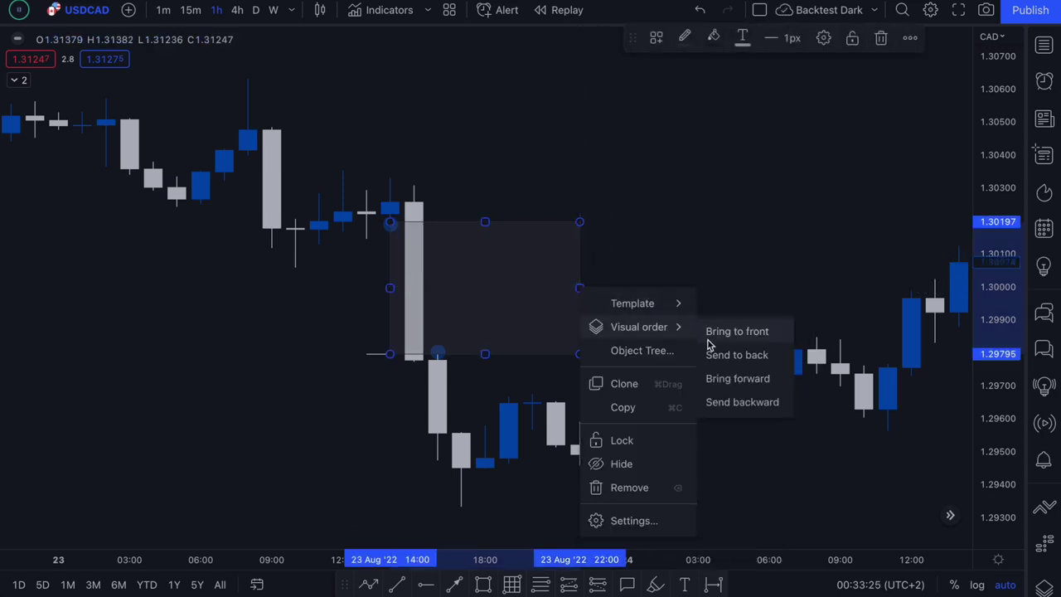
{"action": "left_click", "coordinate": [705, 351]}
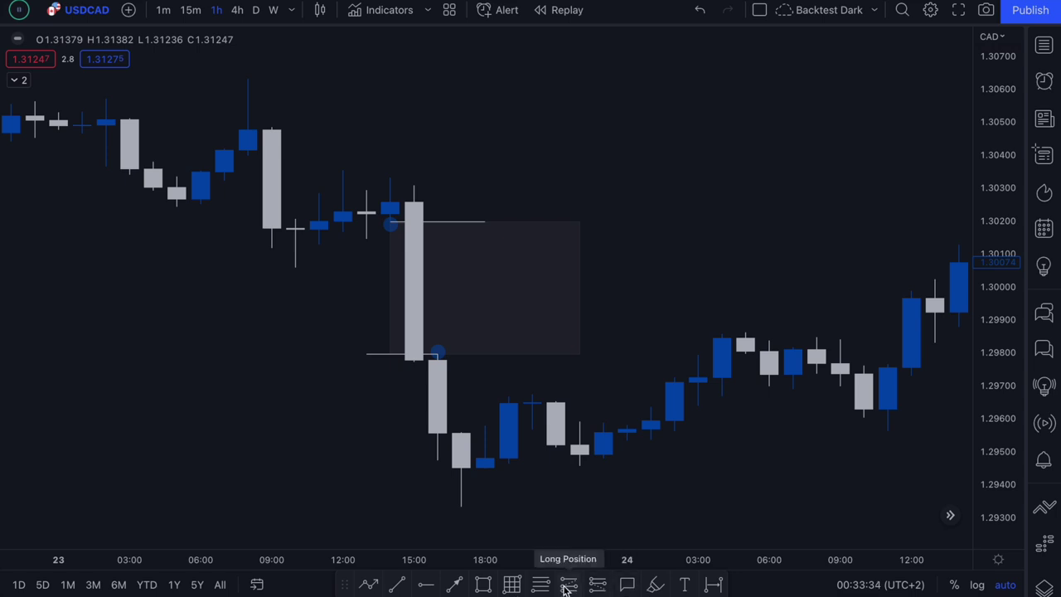
Step: Brush one loop around the three gap candles and another inside the gap rectangle, undoing each mark
{"action": "left_click", "coordinate": [654, 584]}
{"action": "mouse_move", "coordinate": [367, 165]}
{"action": "left_mouse_down"}
{"action": "mouse_move", "coordinate": [372, 154]}
{"action": "mouse_move", "coordinate": [379, 360]}
{"action": "mouse_move", "coordinate": [403, 461]}
{"action": "mouse_move", "coordinate": [457, 403]}
{"action": "mouse_move", "coordinate": [443, 174]}
{"action": "mouse_move", "coordinate": [379, 170]}
{"action": "mouse_move", "coordinate": [365, 156]}
{"action": "left_mouse_up"}
{"action": "key", "text": "ctrl+z"}
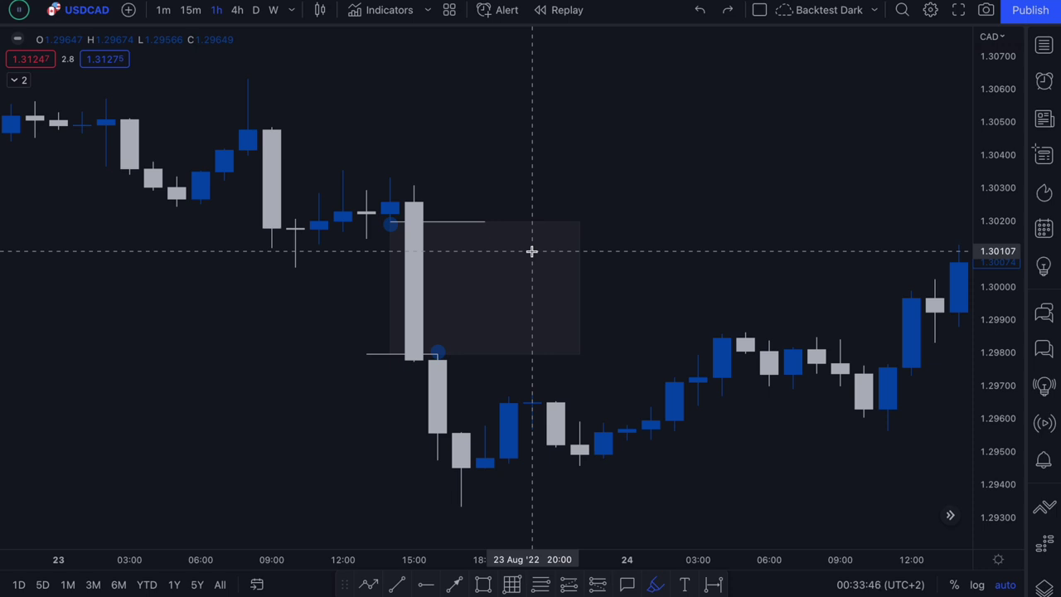
{"action": "mouse_move", "coordinate": [509, 253]}
{"action": "left_mouse_down"}
{"action": "mouse_move", "coordinate": [464, 251]}
{"action": "mouse_move", "coordinate": [492, 334]}
{"action": "mouse_move", "coordinate": [486, 245]}
{"action": "left_mouse_up"}
{"action": "key", "text": "ctrl+z"}
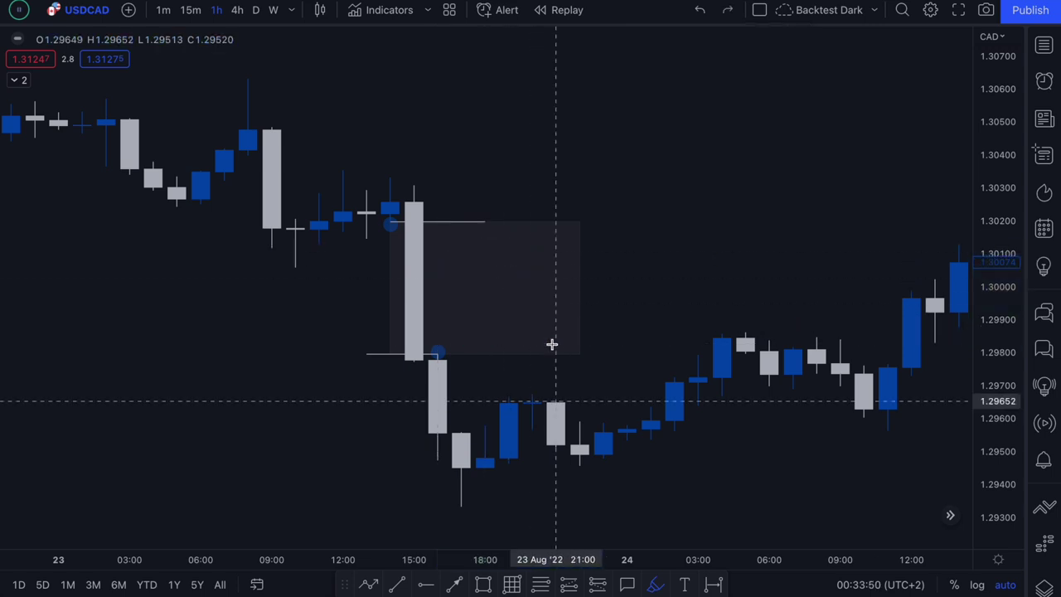
Step: Extend the gap rectangle's end to 24 August 06:00, where price reaches back into the gap
{"action": "scroll", "coordinate": [655, 332], "scroll_direction": "down", "scroll_amount": 2}
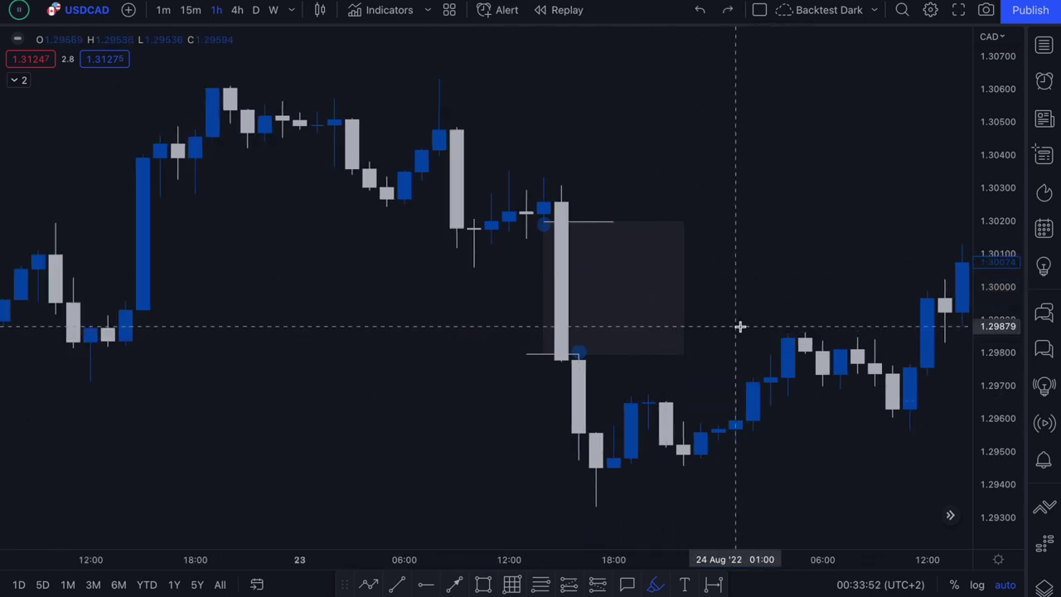
{"action": "left_click_drag", "start_coordinate": [784, 307], "coordinate": [670, 310]}
{"action": "mouse_move", "coordinate": [571, 289]}
{"action": "left_mouse_down"}
{"action": "mouse_move", "coordinate": [743, 287]}
{"action": "mouse_move", "coordinate": [682, 286]}
{"action": "mouse_move", "coordinate": [710, 288]}
{"action": "left_mouse_up"}
{"action": "left_click", "coordinate": [532, 208]}
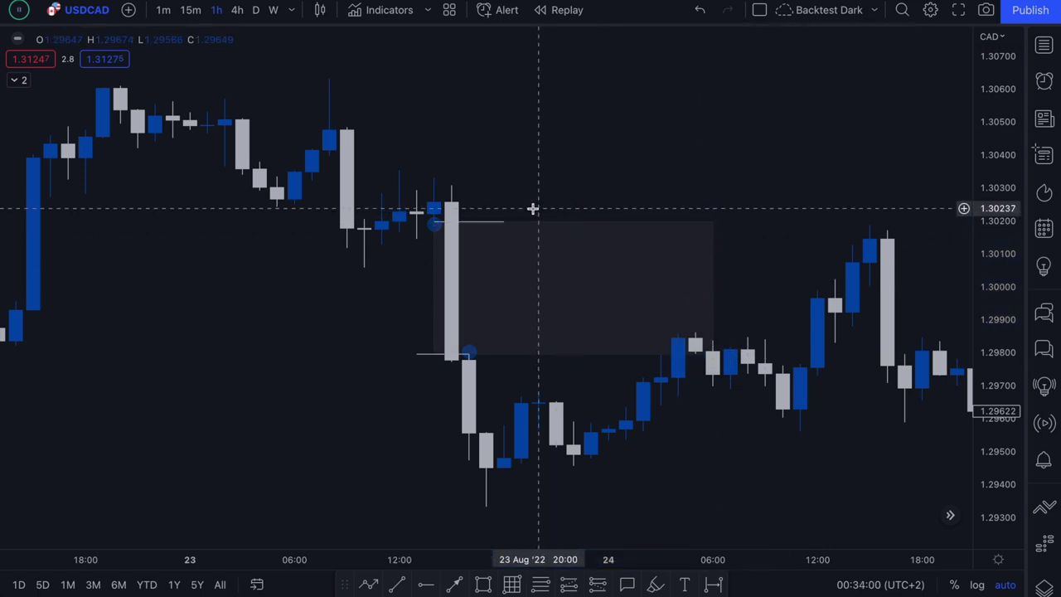
Step: Brush the sell-off, its low, and the retracement up to the 24 August afternoon high, removing the marks again
{"action": "left_click", "coordinate": [654, 584]}
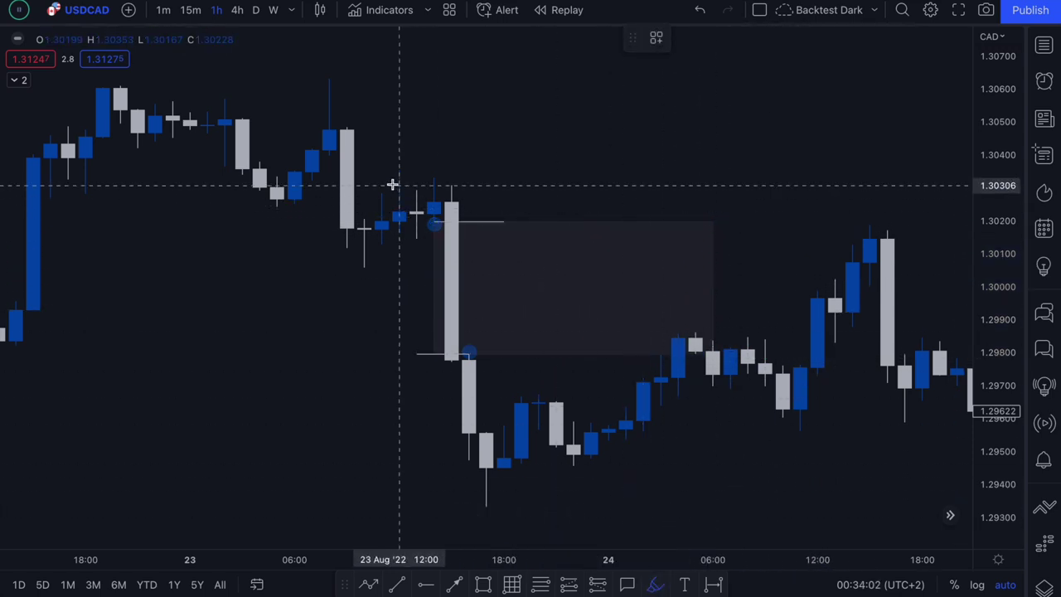
{"action": "mouse_move", "coordinate": [400, 185]}
{"action": "left_mouse_down"}
{"action": "mouse_move", "coordinate": [480, 406]}
{"action": "mouse_move", "coordinate": [525, 461]}
{"action": "left_mouse_up"}
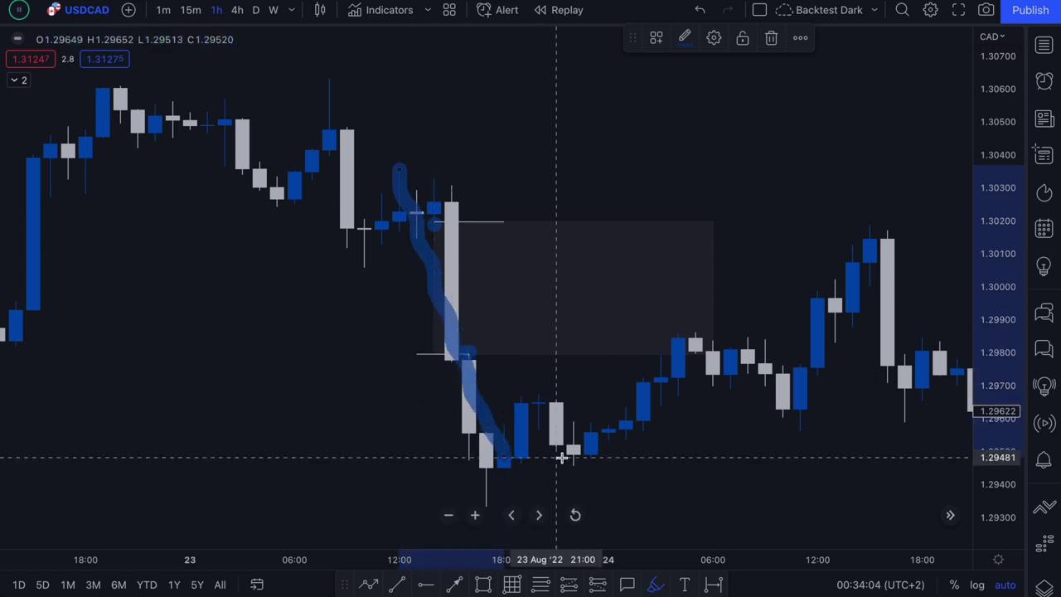
{"action": "key", "text": "ctrl+z"}
{"action": "scroll", "coordinate": [492, 483], "scroll_direction": "down", "scroll_amount": 3}
{"action": "mouse_move", "coordinate": [575, 474]}
{"action": "left_mouse_down"}
{"action": "mouse_move", "coordinate": [604, 523]}
{"action": "mouse_move", "coordinate": [637, 479]}
{"action": "mouse_move", "coordinate": [639, 422]}
{"action": "mouse_move", "coordinate": [689, 439]}
{"action": "mouse_move", "coordinate": [817, 390]}
{"action": "mouse_move", "coordinate": [895, 243]}
{"action": "left_mouse_up"}
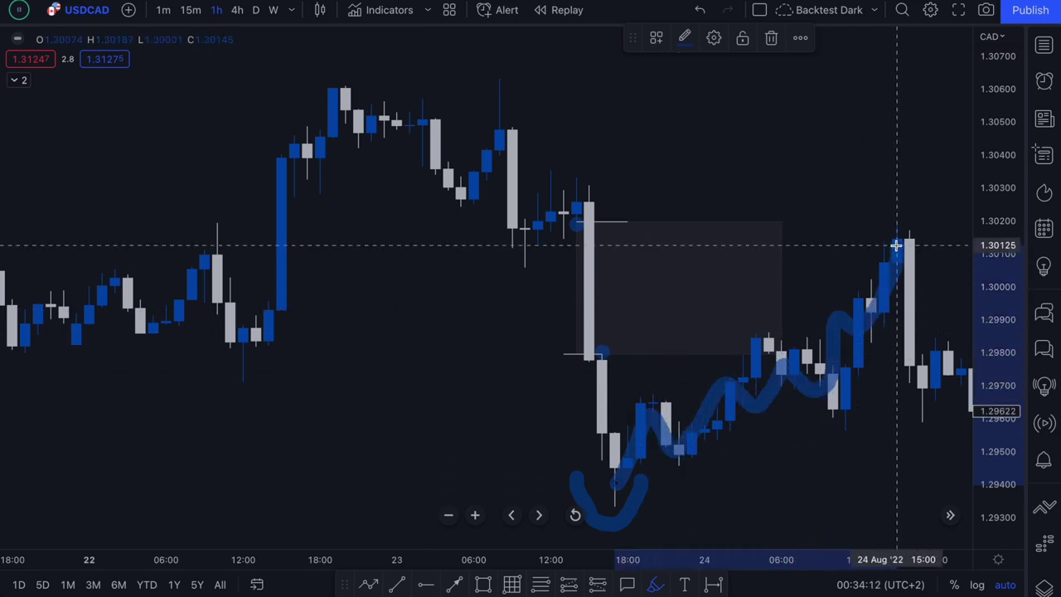
{"action": "key", "text": "ctrl+z"}
{"action": "scroll", "coordinate": [804, 235], "scroll_direction": "up", "scroll_amount": 2}
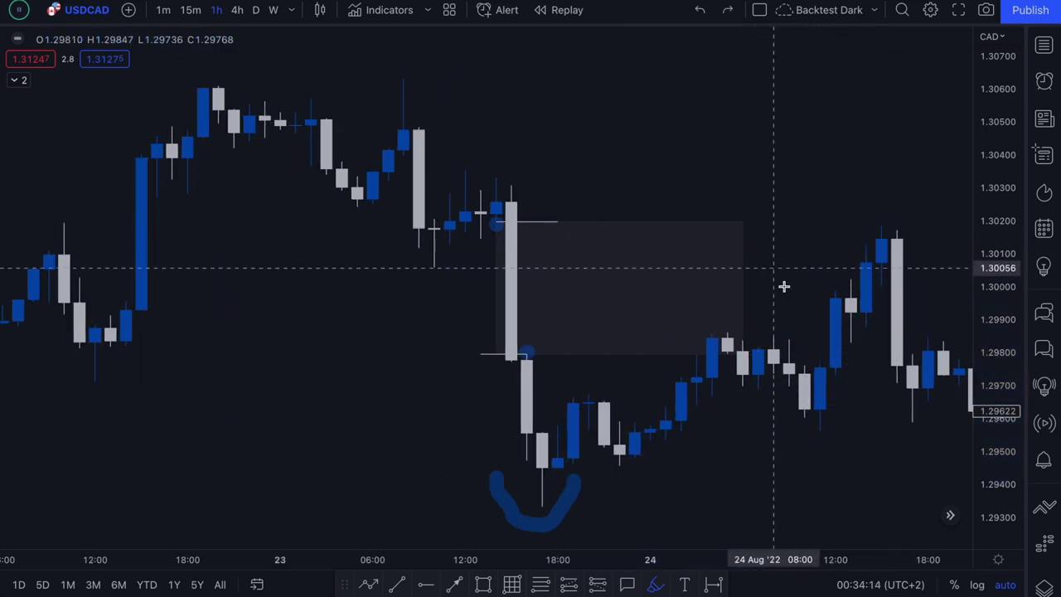
{"action": "key", "text": "Delete"}
Step: Brush across from the gap's upper edge to the 24 August high, undo it, and extend the upper gap line to 24 August 18:00
{"action": "scroll", "coordinate": [746, 303], "scroll_direction": "right", "scroll_amount": 5}
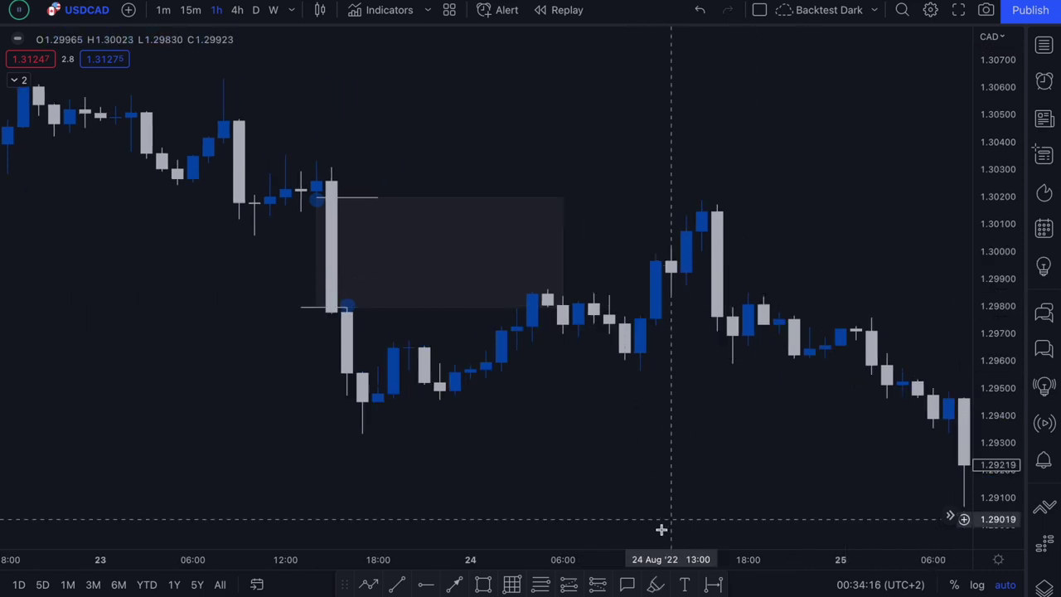
{"action": "left_click", "coordinate": [655, 585]}
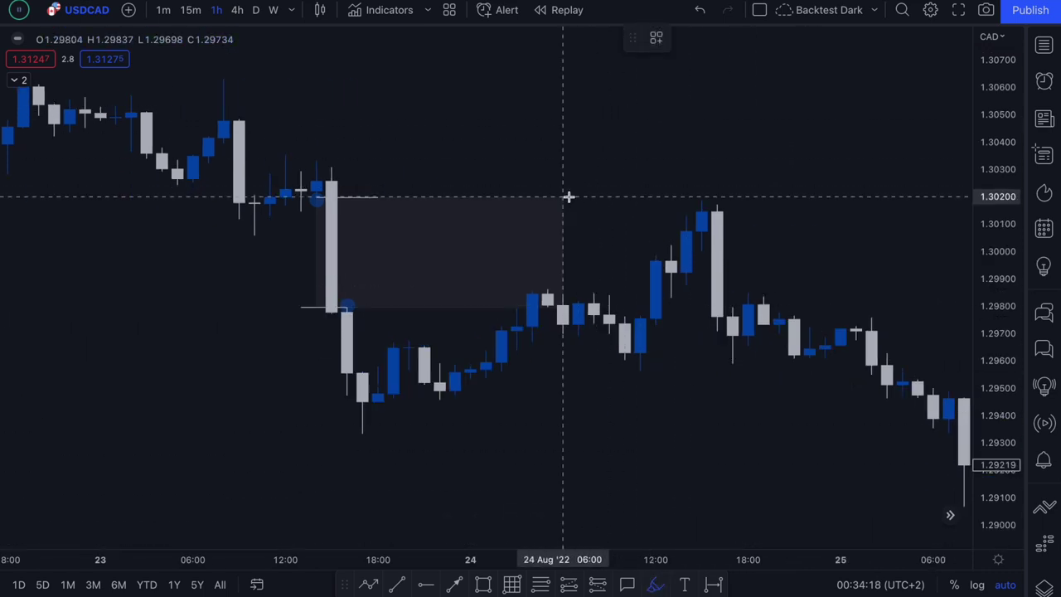
{"action": "left_click_drag", "start_coordinate": [568, 196], "coordinate": [710, 195]}
{"action": "key", "text": "ctrl+z"}
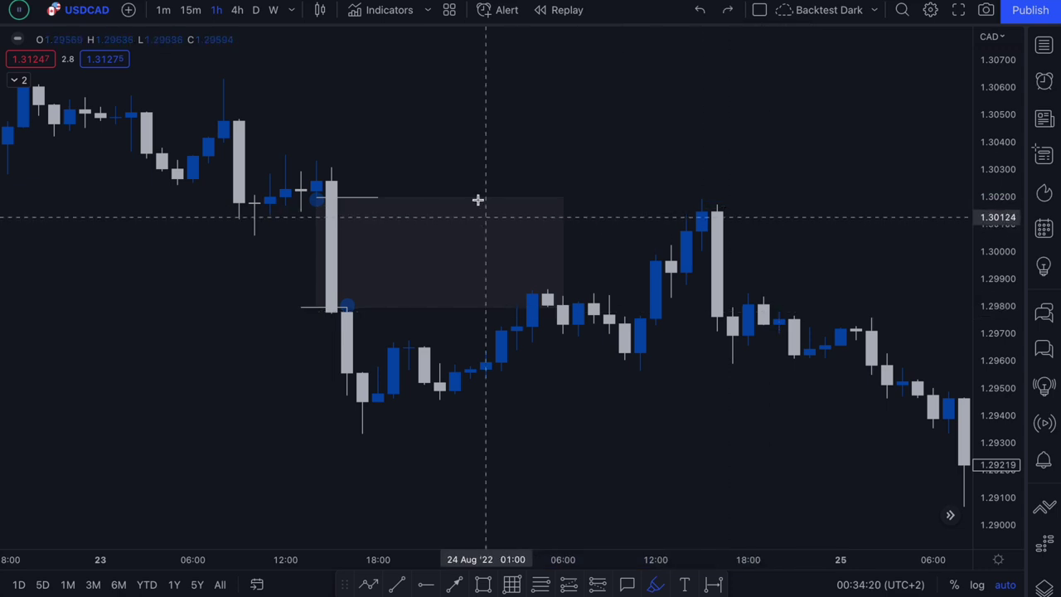
{"action": "left_click_drag", "start_coordinate": [379, 199], "coordinate": [748, 197]}
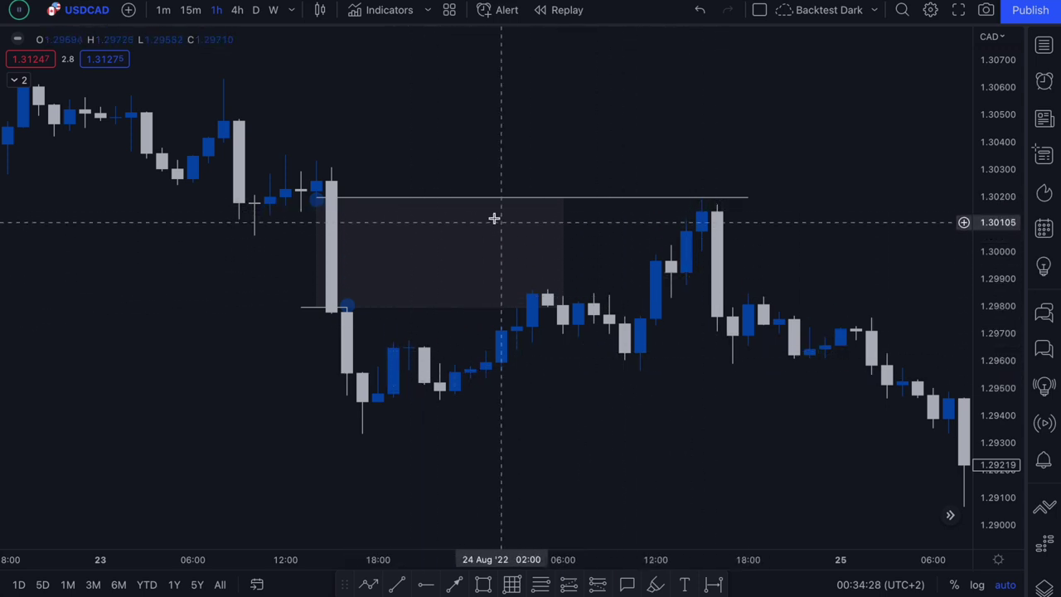
Step: Brush the decline after the 24 August high and a loop inside the gap rectangle, undoing all marks and the upper line's extension
{"action": "left_click", "coordinate": [655, 584]}
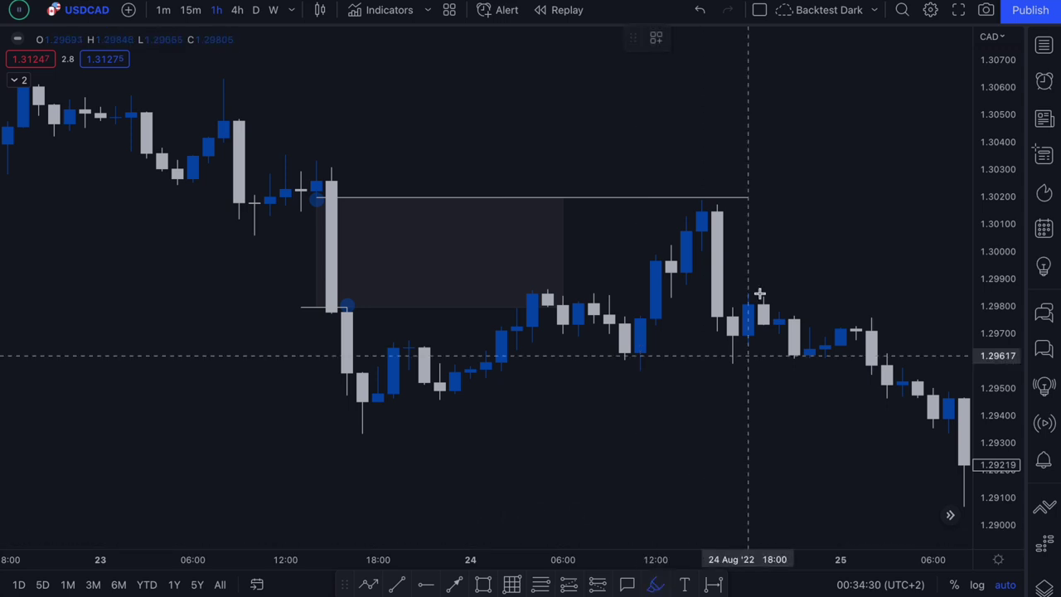
{"action": "left_click_drag", "start_coordinate": [668, 191], "coordinate": [829, 312]}
{"action": "mouse_move", "coordinate": [733, 285]}
{"action": "left_mouse_down"}
{"action": "mouse_move", "coordinate": [892, 359]}
{"action": "mouse_move", "coordinate": [862, 290]}
{"action": "left_mouse_up"}
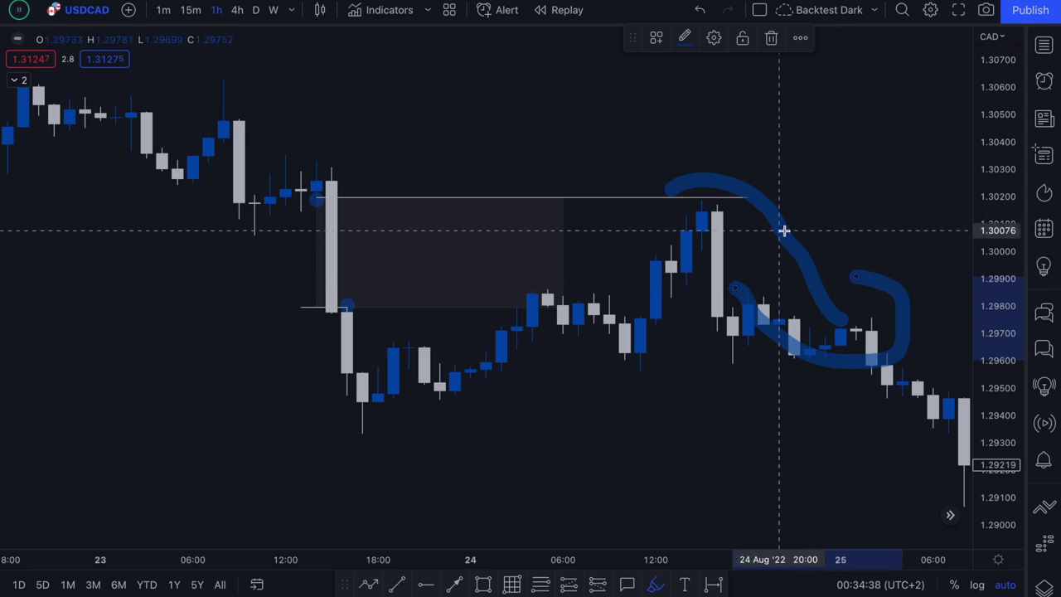
{"action": "key", "text": "ctrl+z"}
{"action": "mouse_move", "coordinate": [485, 233]}
{"action": "left_mouse_down"}
{"action": "mouse_move", "coordinate": [440, 293]}
{"action": "mouse_move", "coordinate": [455, 236]}
{"action": "left_mouse_up"}
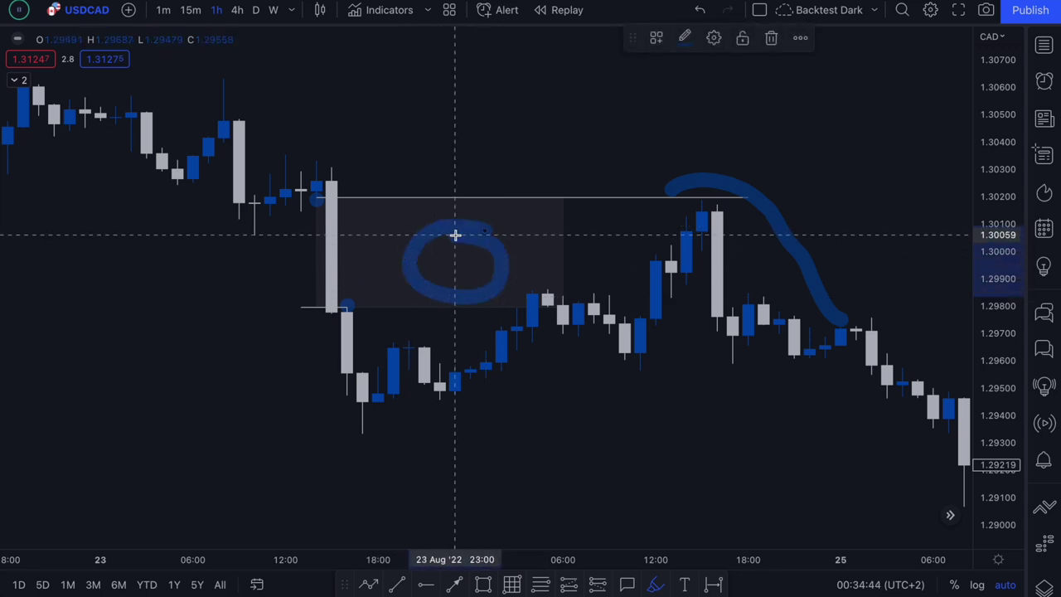
{"action": "key", "text": "ctrl+z"}
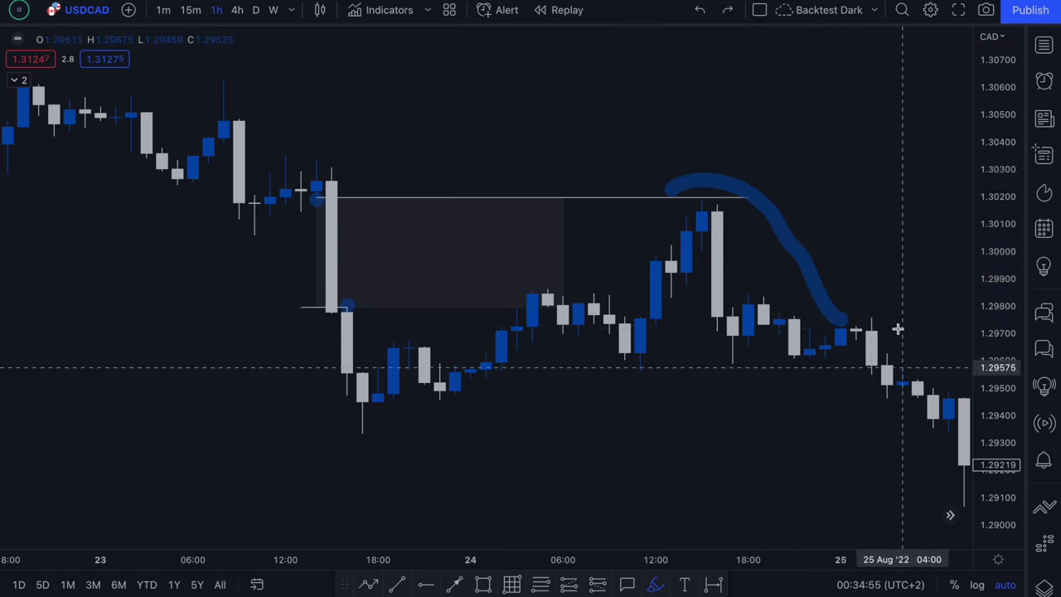
{"action": "key", "text": "ctrl+z"}
{"action": "key", "text": "ctrl+z"}
{"action": "key", "text": "Escape"}
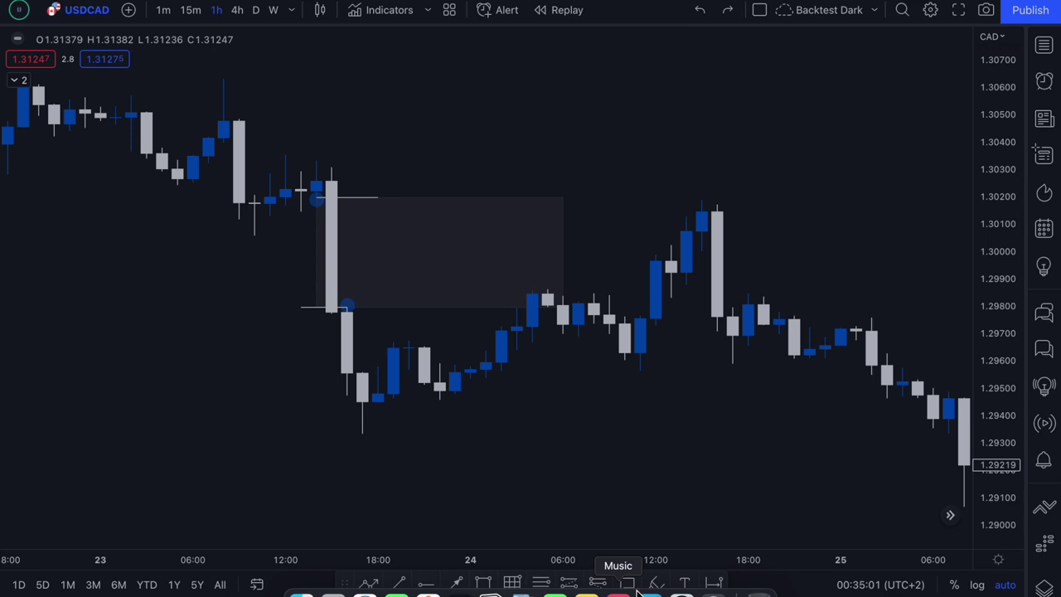
Step: Draw a horizontal trend line at 1.30058 from 23 August 10:00 to 15:00 and make it dashed
{"action": "left_click", "coordinate": [396, 587]}
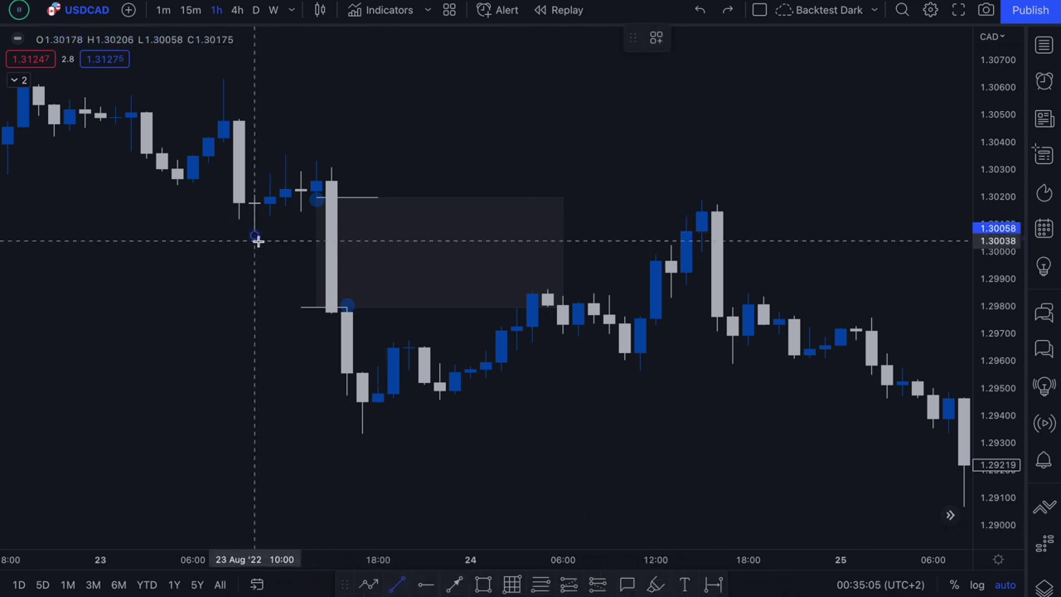
{"action": "left_click", "coordinate": [255, 240]}
{"action": "left_click", "coordinate": [330, 237]}
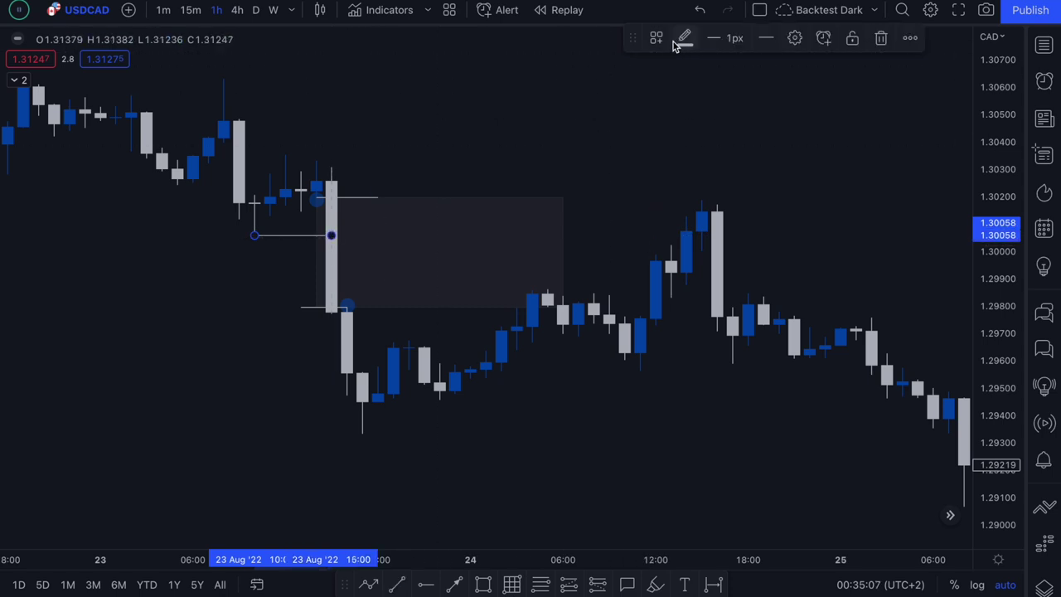
{"action": "left_click", "coordinate": [764, 38]}
{"action": "left_click", "coordinate": [793, 94]}
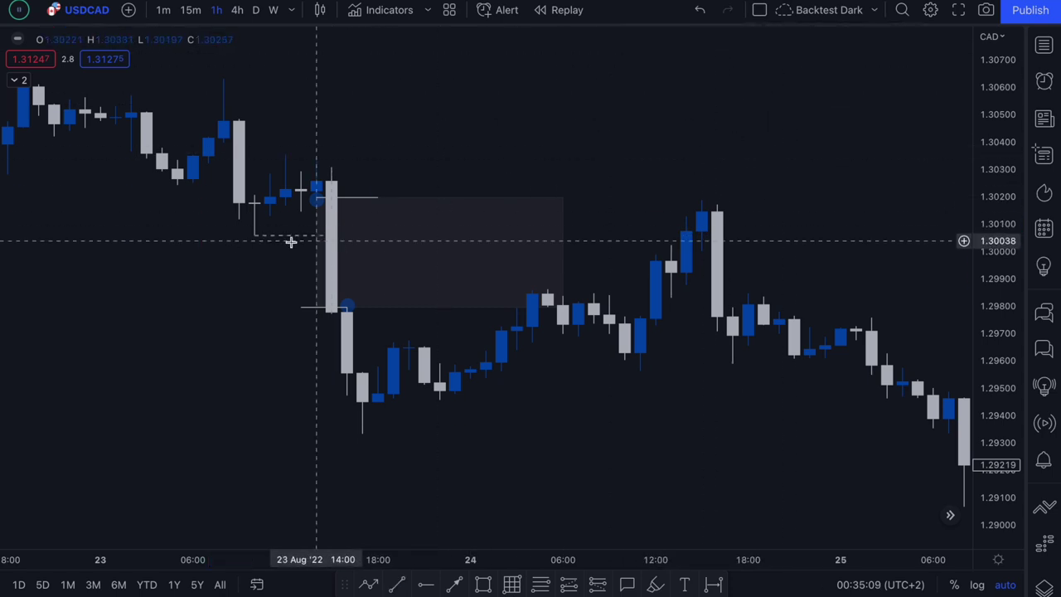
Step: Delete the blue dot at the upper gap line and move the gap rectangle down to span about 1.2965 to 1.2925
{"action": "left_click", "coordinate": [316, 208]}
{"action": "left_click", "coordinate": [379, 180]}
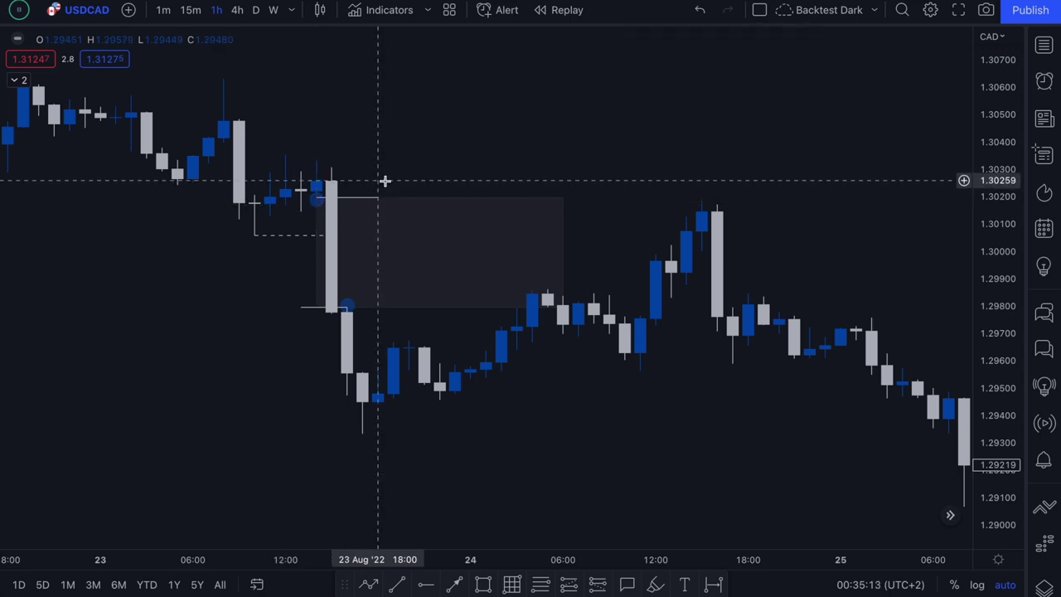
{"action": "left_click", "coordinate": [316, 209]}
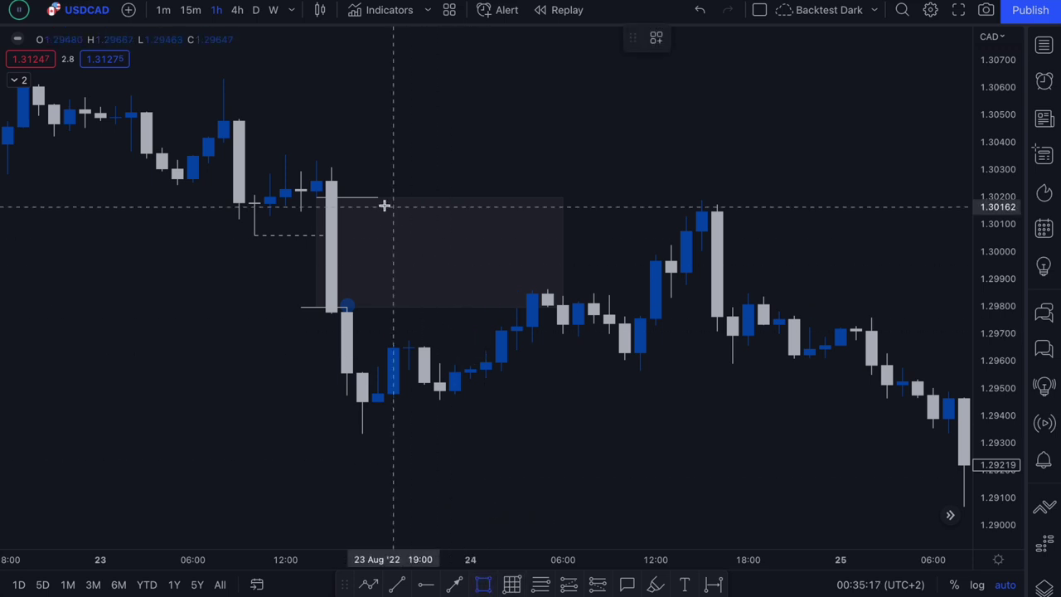
{"action": "left_click", "coordinate": [565, 251]}
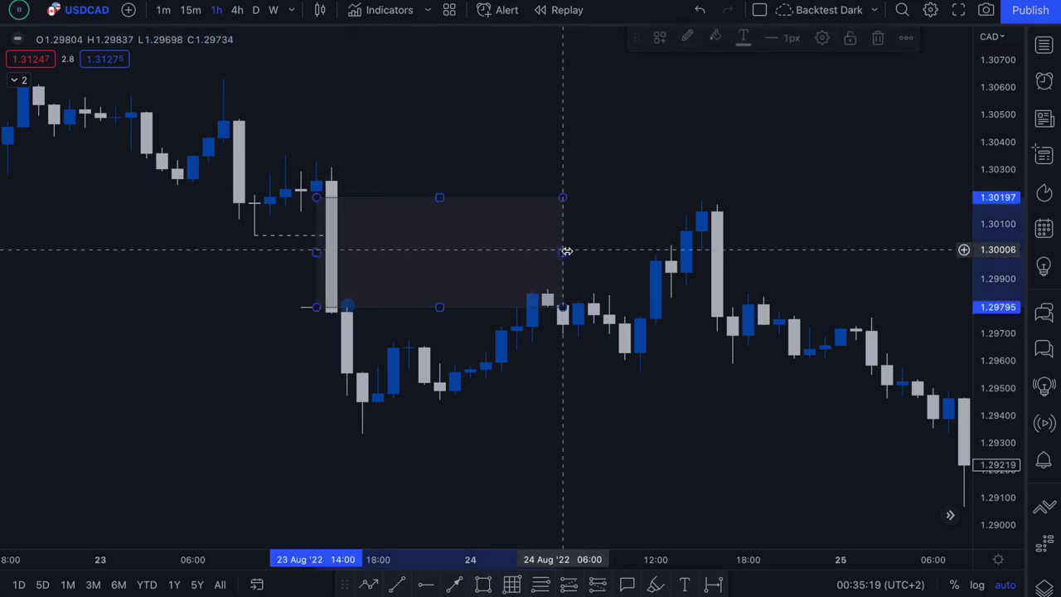
{"action": "left_click_drag", "start_coordinate": [457, 249], "coordinate": [452, 246]}
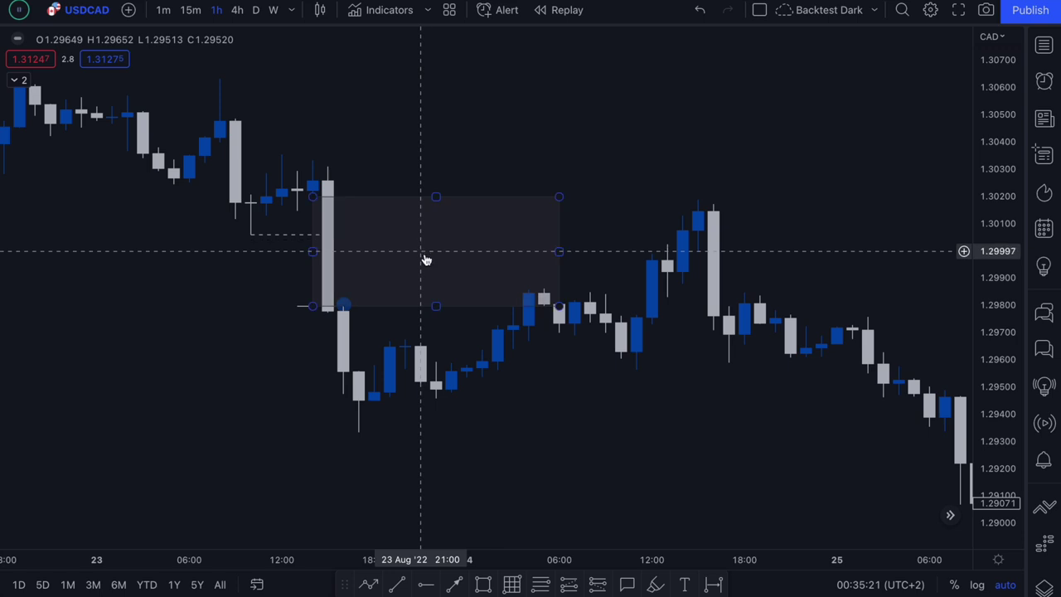
{"action": "left_click_drag", "start_coordinate": [432, 254], "coordinate": [433, 402]}
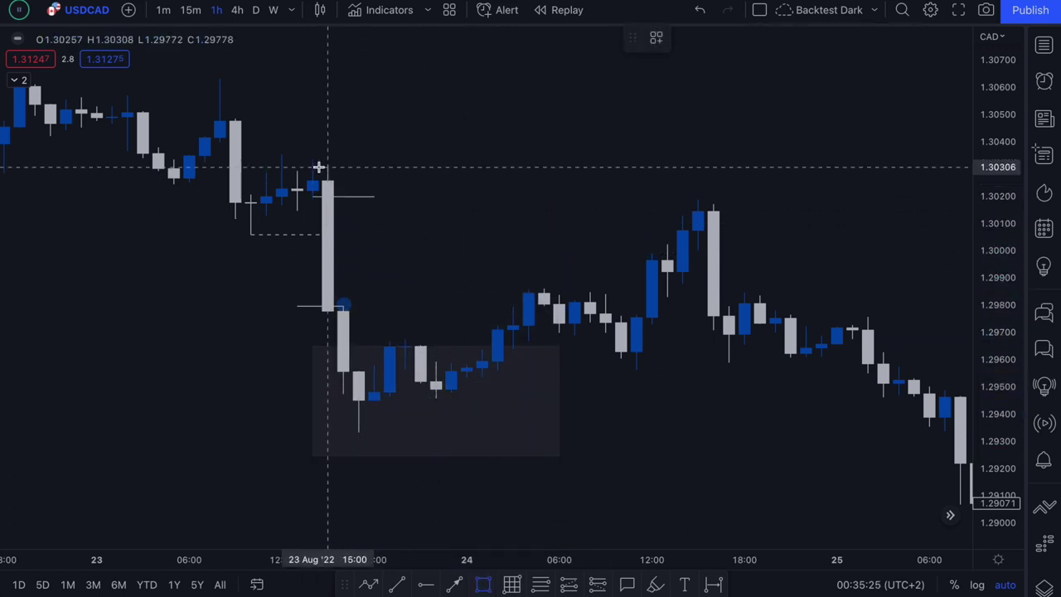
Step: Draw a supply rectangle from 1.30331 to 1.30197, spanning 23 August 14:00 to 24 August 17:00, and apply the 1H template
{"action": "mouse_move", "coordinate": [316, 160]}
{"action": "left_mouse_down"}
{"action": "mouse_move", "coordinate": [315, 194]}
{"action": "mouse_move", "coordinate": [327, 196]}
{"action": "mouse_move", "coordinate": [726, 177]}
{"action": "left_mouse_up"}
{"action": "right_click", "coordinate": [727, 179]}
{"action": "mouse_move", "coordinate": [779, 196]}
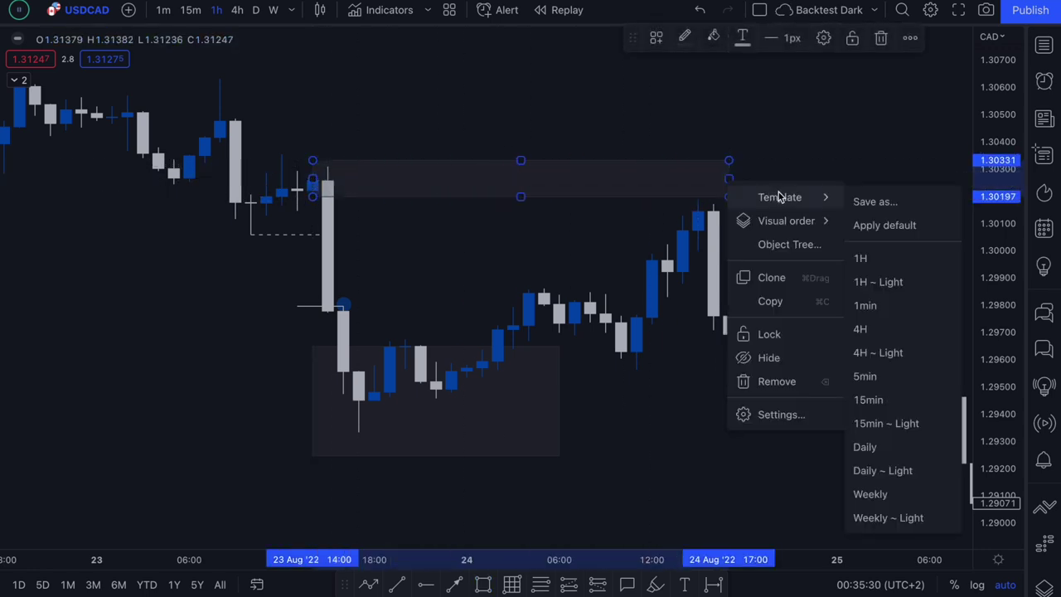
{"action": "left_click", "coordinate": [866, 257]}
{"action": "right_click", "coordinate": [726, 178]}
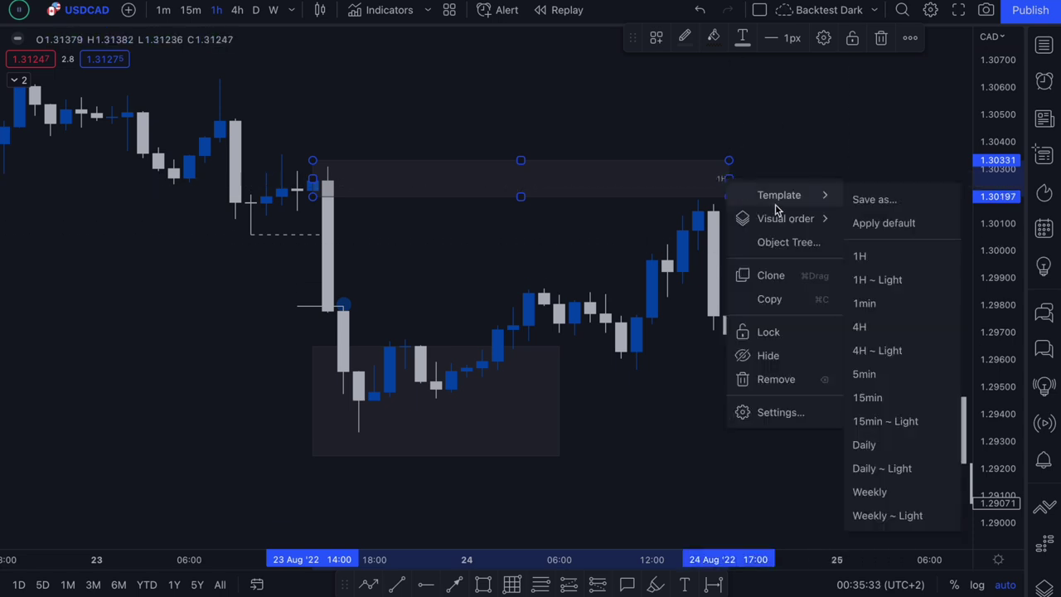
{"action": "left_click", "coordinate": [711, 174]}
{"action": "left_click", "coordinate": [551, 141]}
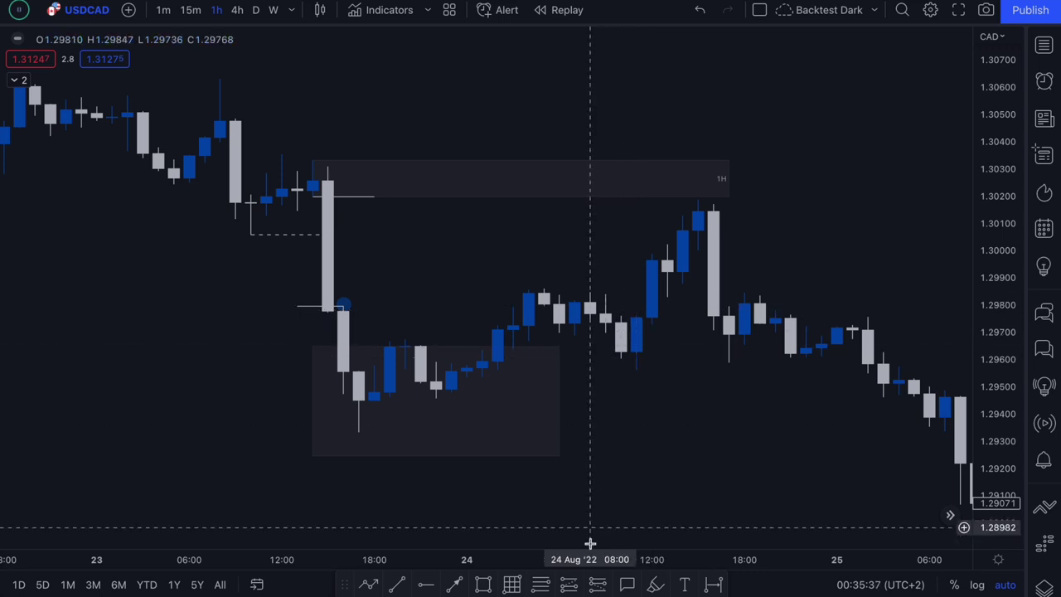
Step: Brush marks above the large bearish candle, under the dashed line and beside the gap below the 1H rectangle, undoing each
{"action": "left_click", "coordinate": [654, 586]}
{"action": "left_click_drag", "start_coordinate": [326, 124], "coordinate": [329, 166]}
{"action": "key", "text": "ctrl+z"}
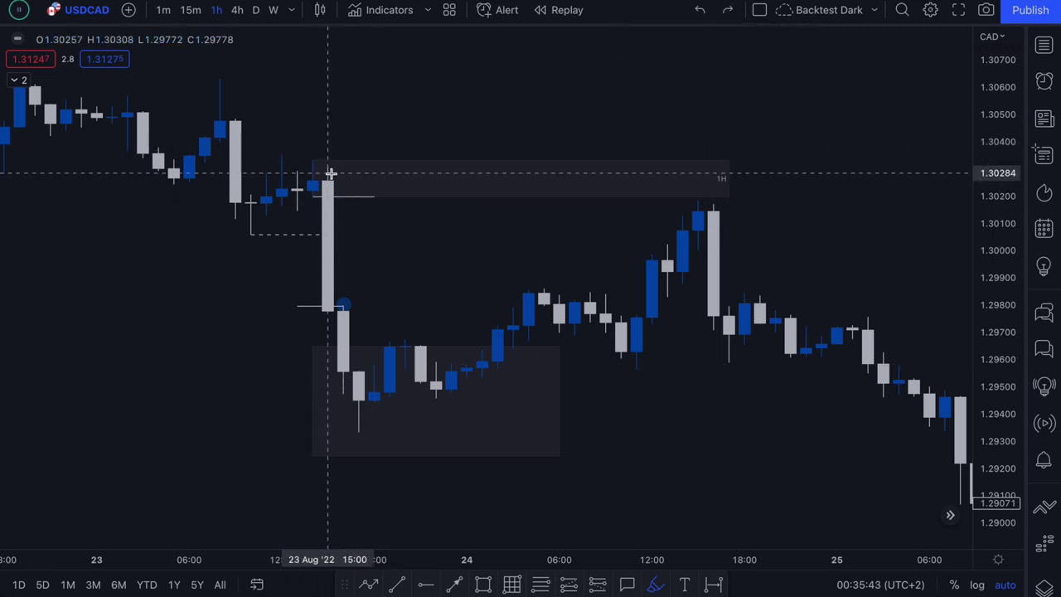
{"action": "left_click_drag", "start_coordinate": [250, 240], "coordinate": [328, 243]}
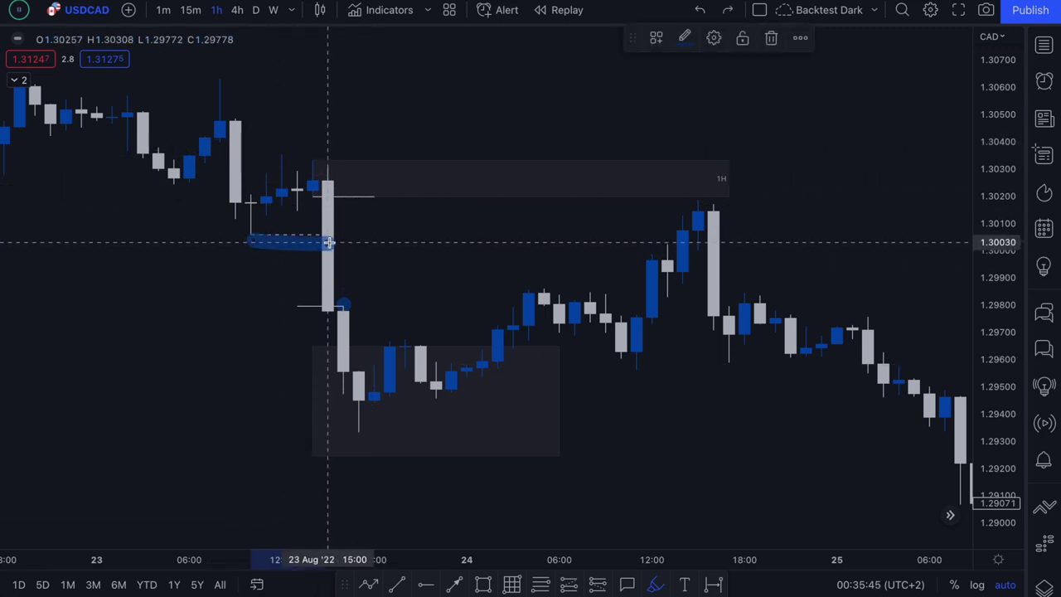
{"action": "key", "text": "ctrl+z"}
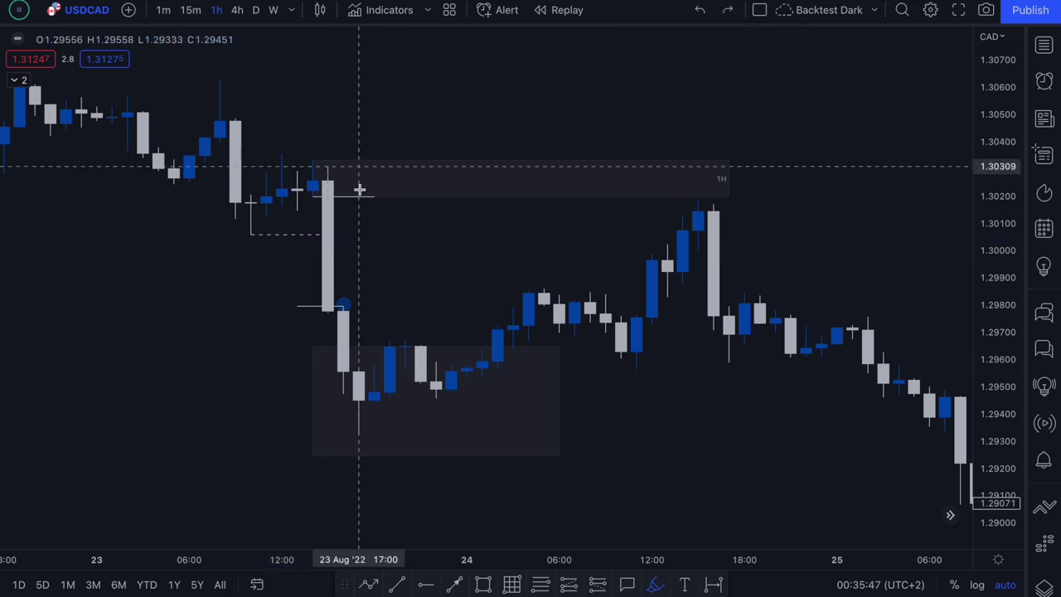
{"action": "left_click_drag", "start_coordinate": [347, 214], "coordinate": [390, 240]}
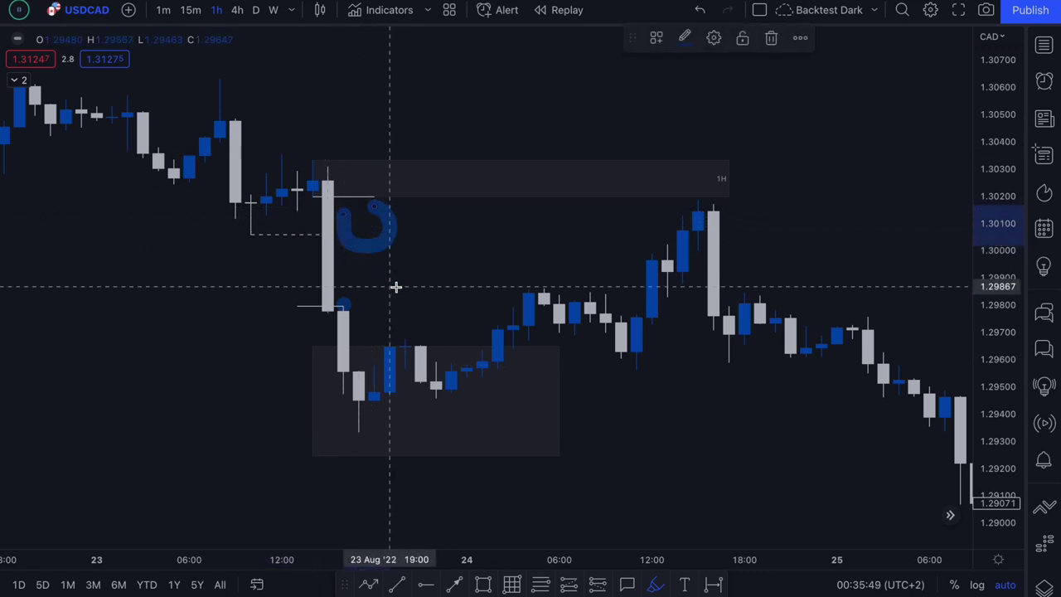
{"action": "key", "text": "ctrl+z"}
Step: Brush a loop in the 1H rectangle, the rally towards it, a loop at its end and a stroke along its lower edge, undoing each
{"action": "mouse_move", "coordinate": [511, 170]}
{"action": "left_mouse_down"}
{"action": "mouse_move", "coordinate": [462, 163]}
{"action": "mouse_move", "coordinate": [497, 150]}
{"action": "left_mouse_up"}
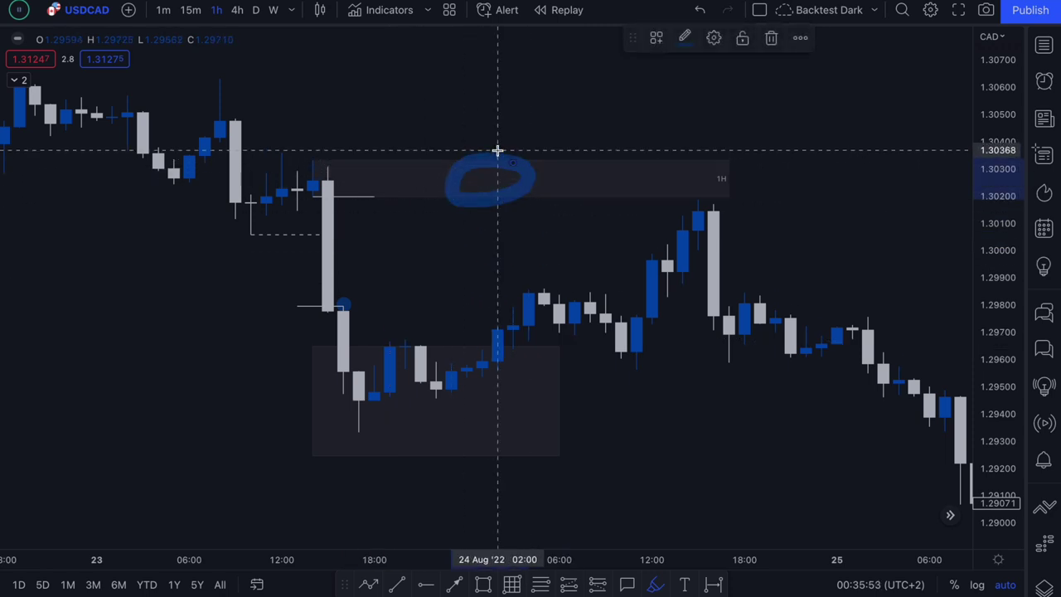
{"action": "key", "text": "ctrl+z"}
{"action": "mouse_move", "coordinate": [450, 388]}
{"action": "left_mouse_down"}
{"action": "mouse_move", "coordinate": [516, 356]}
{"action": "mouse_move", "coordinate": [720, 197]}
{"action": "left_mouse_up"}
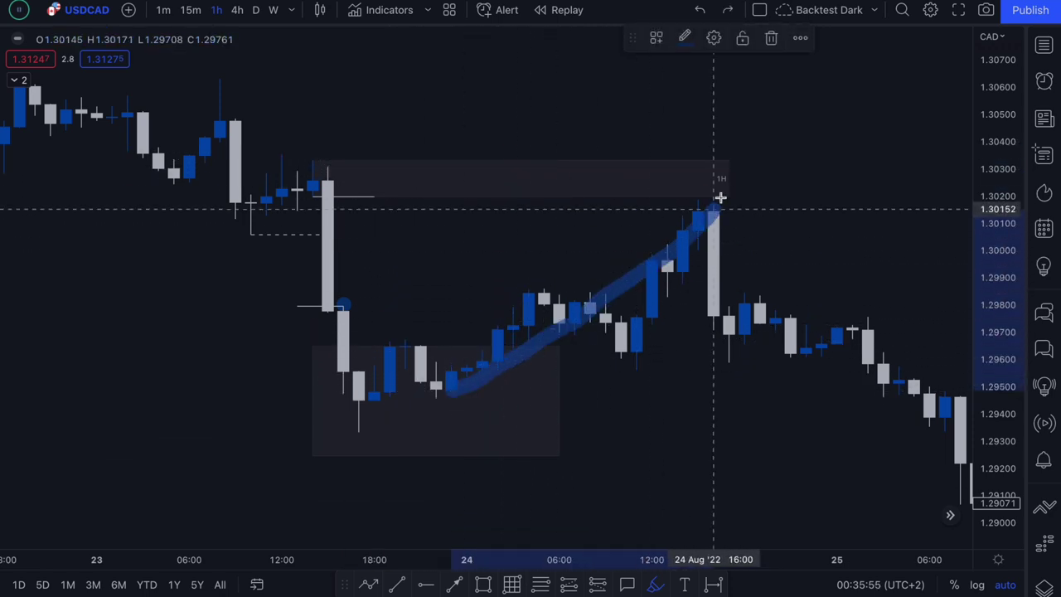
{"action": "key", "text": "ctrl+z"}
{"action": "mouse_move", "coordinate": [714, 168]}
{"action": "left_mouse_down"}
{"action": "mouse_move", "coordinate": [686, 201]}
{"action": "mouse_move", "coordinate": [728, 203]}
{"action": "left_mouse_up"}
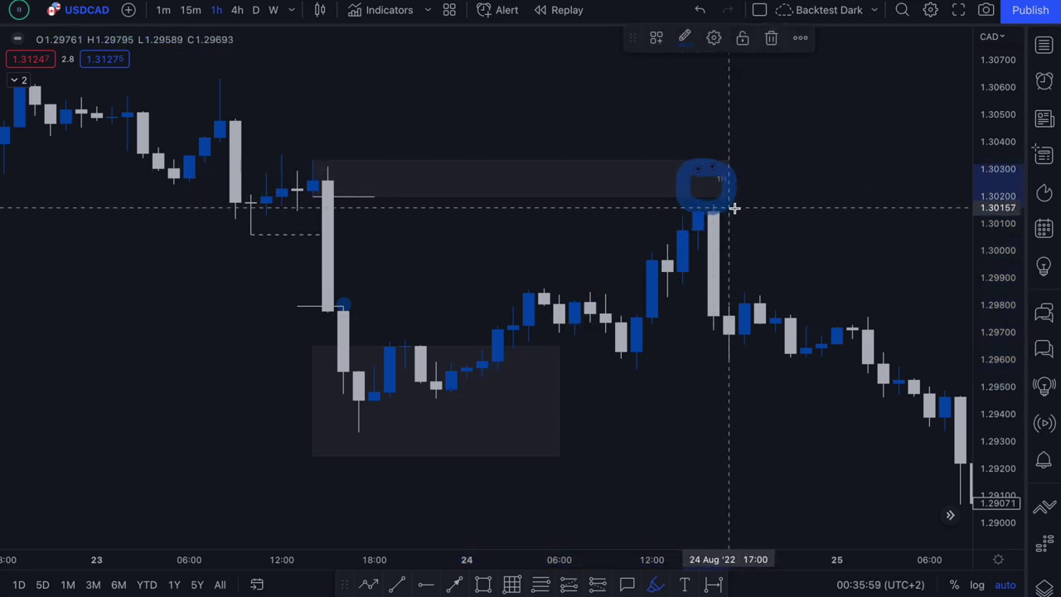
{"action": "key", "text": "ctrl+z"}
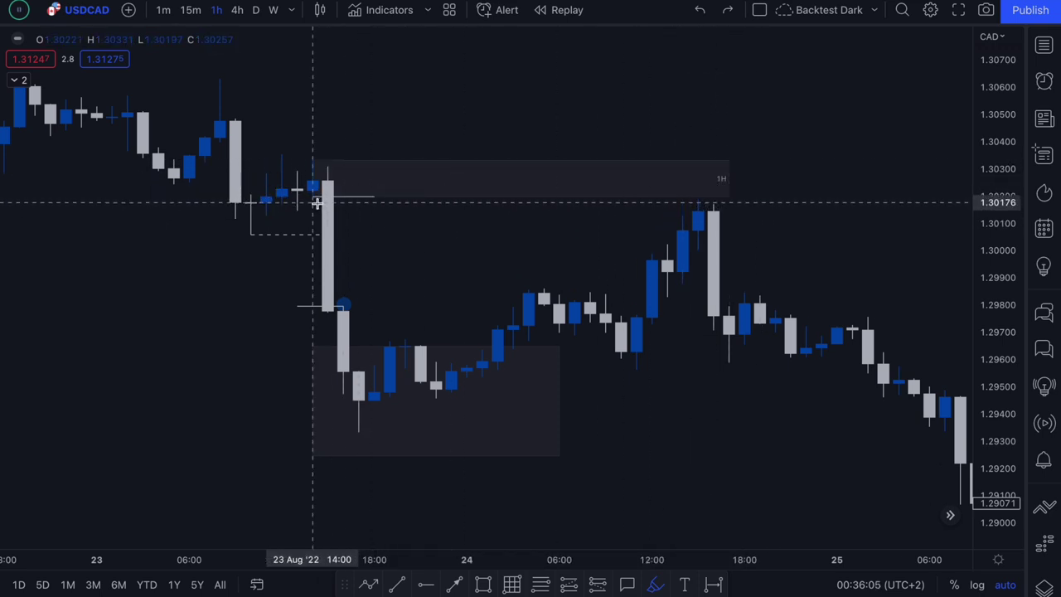
{"action": "left_click_drag", "start_coordinate": [317, 201], "coordinate": [711, 213]}
{"action": "key", "text": "ctrl+z"}
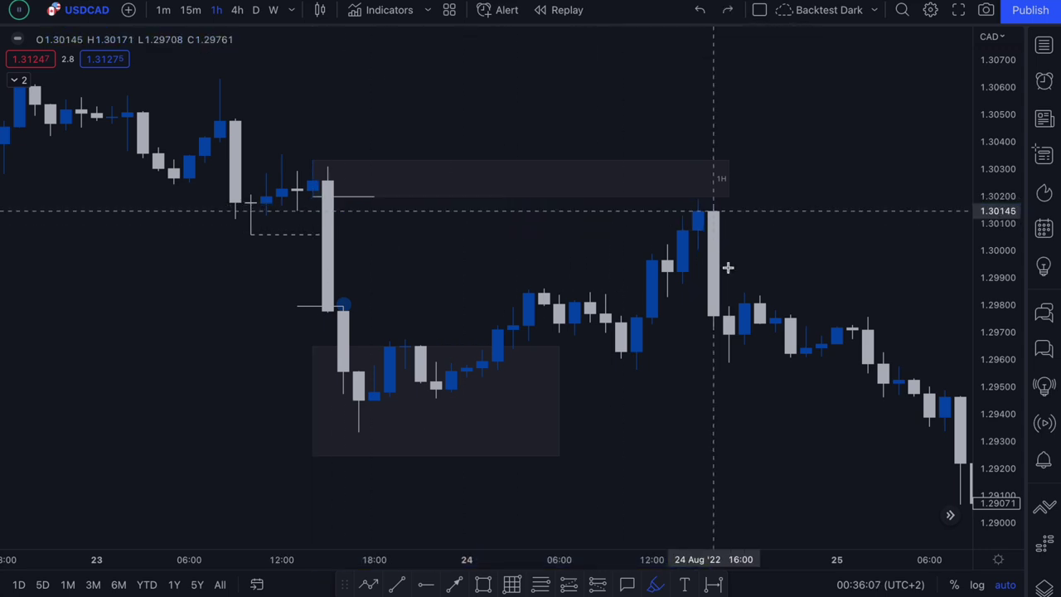
Step: Place a short position with entry at 1.30190 on 24 August 15:00 and set its stop 17.5 pips away, above the 1H rectangle
{"action": "left_click", "coordinate": [597, 584]}
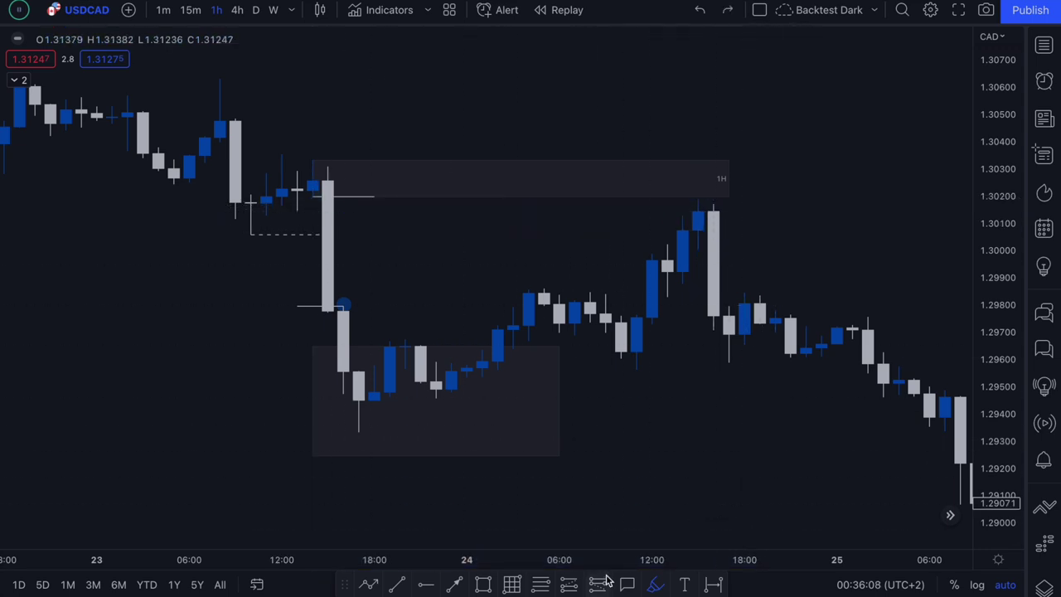
{"action": "left_click", "coordinate": [696, 199]}
{"action": "left_click_drag", "start_coordinate": [696, 108], "coordinate": [697, 152]}
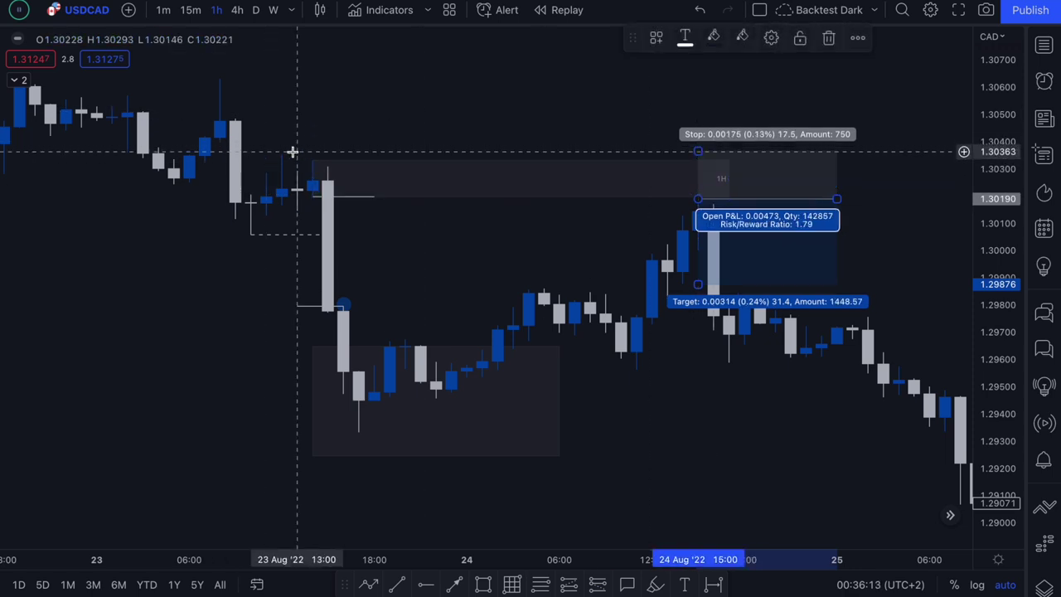
Step: Set the short position's target to 1.29331 and shorten the position box to end at 24 August 20:00
{"action": "left_click_drag", "start_coordinate": [699, 283], "coordinate": [701, 432]}
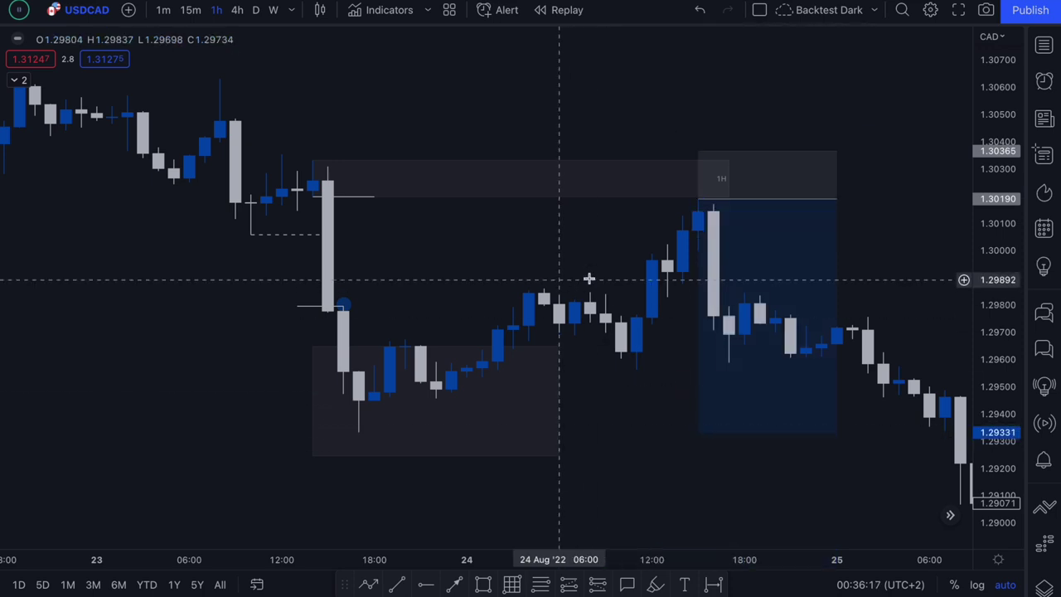
{"action": "left_click_drag", "start_coordinate": [838, 201], "coordinate": [775, 198]}
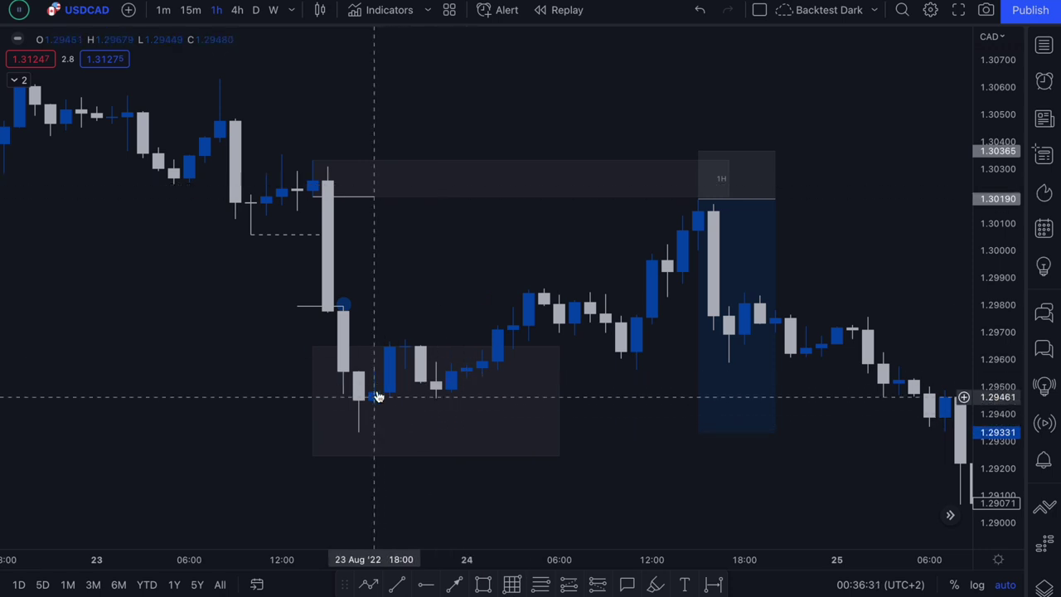
Step: Move the unlabelled rectangle up onto the gap, covering 1.30192 to 1.29790 from 23 August 15:00 to 24 August 07:00
{"action": "mouse_move", "coordinate": [436, 396]}
{"action": "left_mouse_down"}
{"action": "mouse_move", "coordinate": [442, 384]}
{"action": "mouse_move", "coordinate": [440, 407]}
{"action": "mouse_move", "coordinate": [464, 251]}
{"action": "mouse_move", "coordinate": [447, 257]}
{"action": "left_mouse_up"}
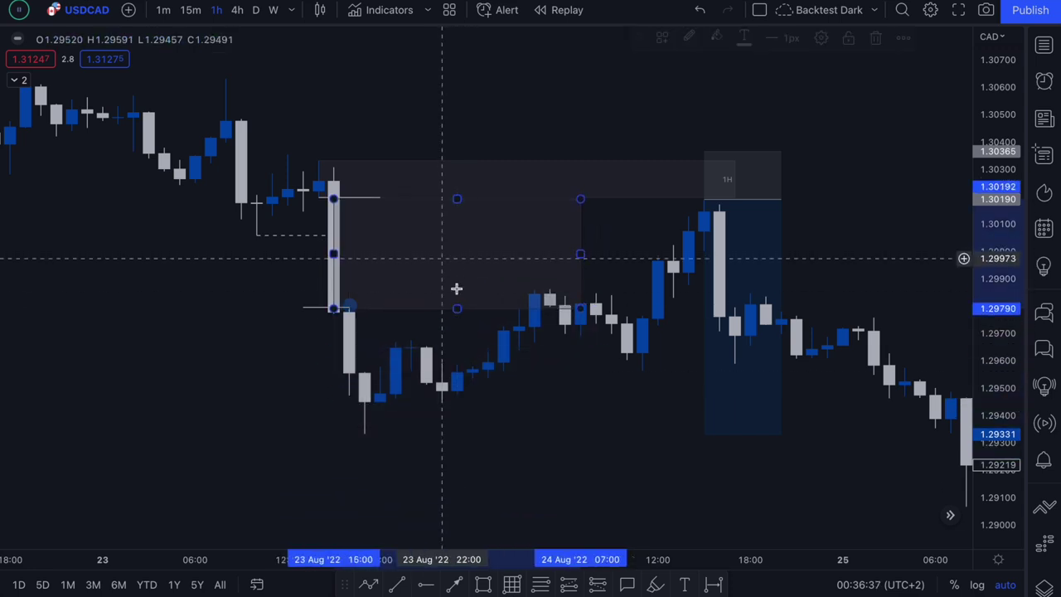
{"action": "left_click", "coordinate": [545, 393]}
Step: Brush the decline from the short entry to the 25 August candles and a stroke along the 23 August low, undoing both
{"action": "left_click", "coordinate": [707, 249]}
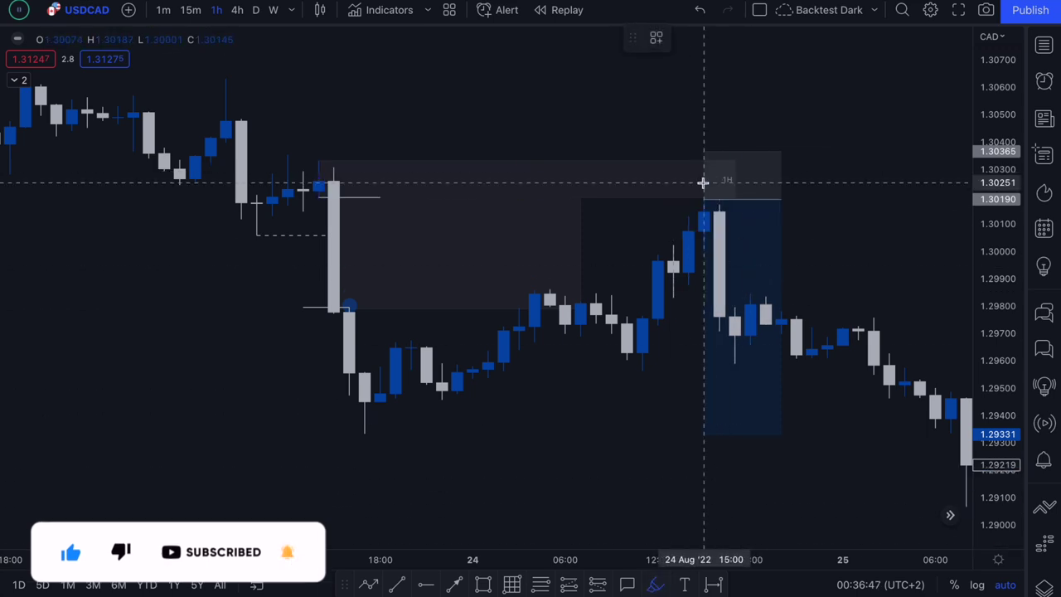
{"action": "left_click_drag", "start_coordinate": [704, 184], "coordinate": [969, 399]}
{"action": "left_click_drag", "start_coordinate": [366, 436], "coordinate": [446, 437]}
{"action": "left_click_drag", "start_coordinate": [543, 435], "coordinate": [964, 406]}
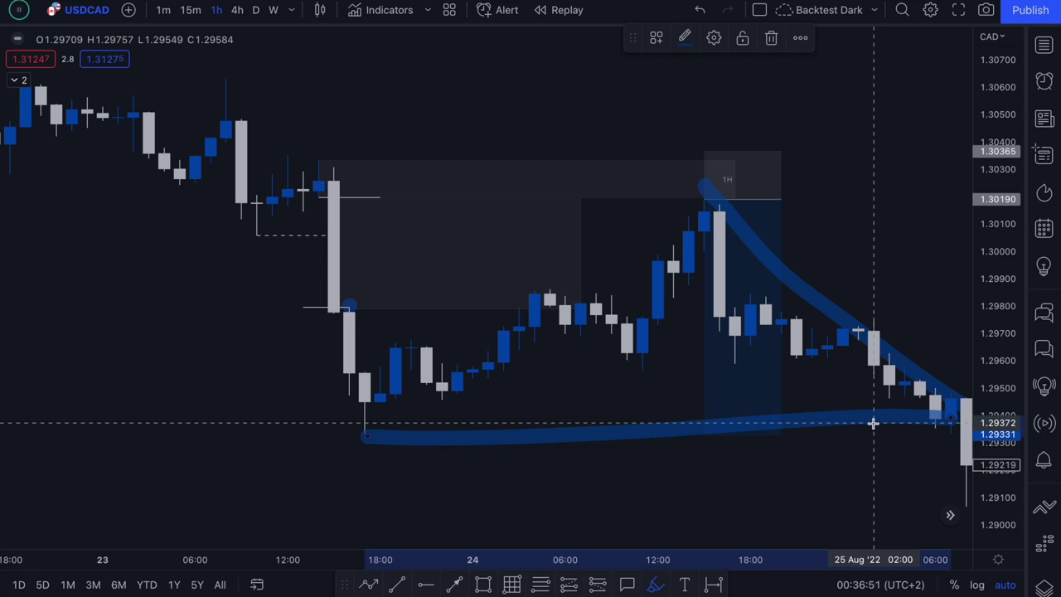
{"action": "key", "text": "ctrl+z"}
{"action": "key", "text": "ctrl+z"}
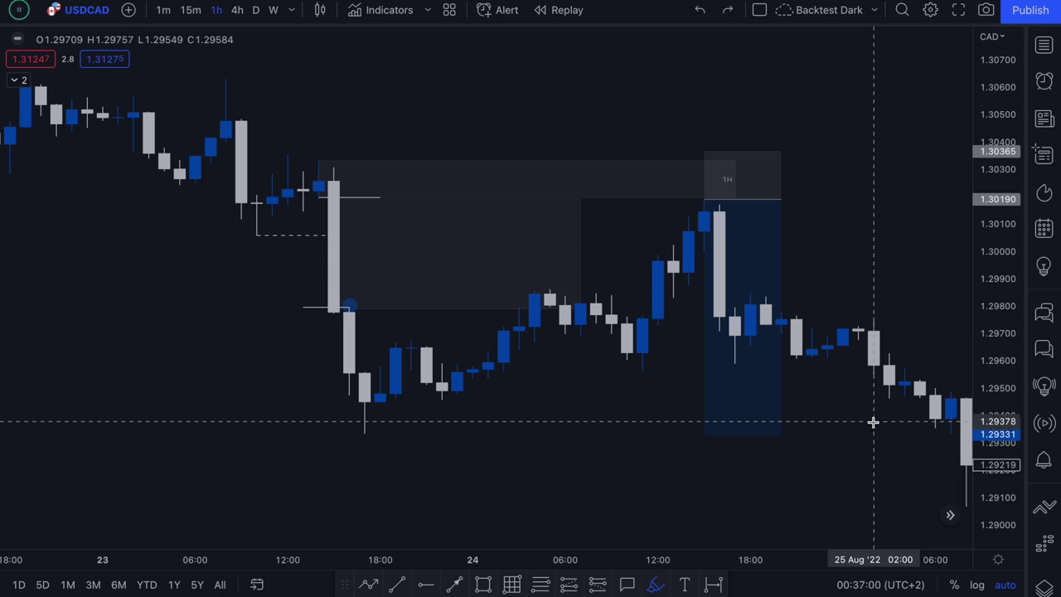
Step: Delete the short position, the 1H and gap rectangles and the level lines, then bring the 24 to 26 August candles into view
{"action": "key", "text": "Delete"}
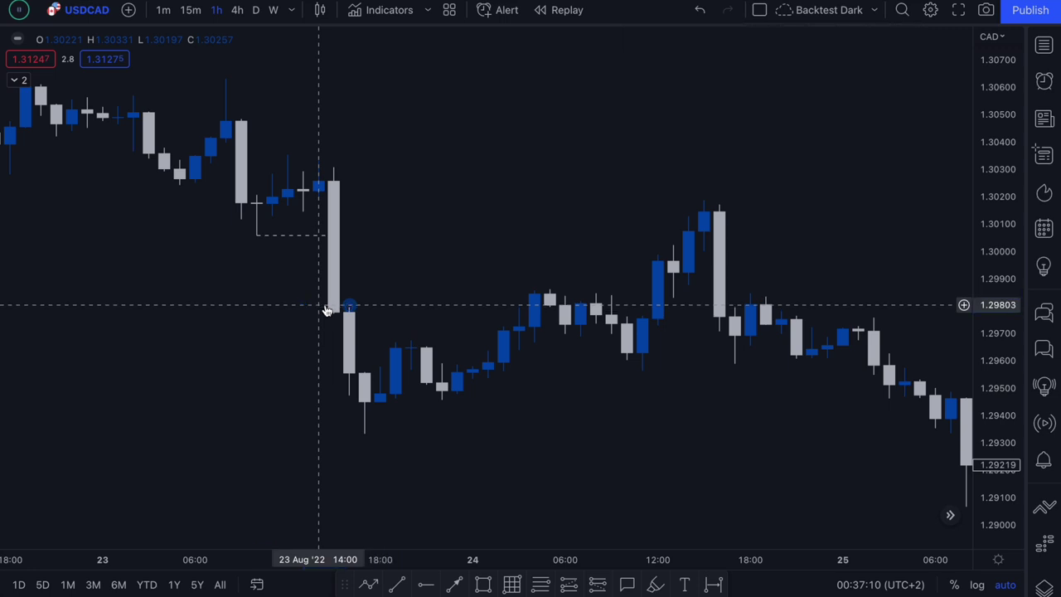
{"action": "scroll", "coordinate": [280, 240], "scroll_direction": "right", "scroll_amount": 5}
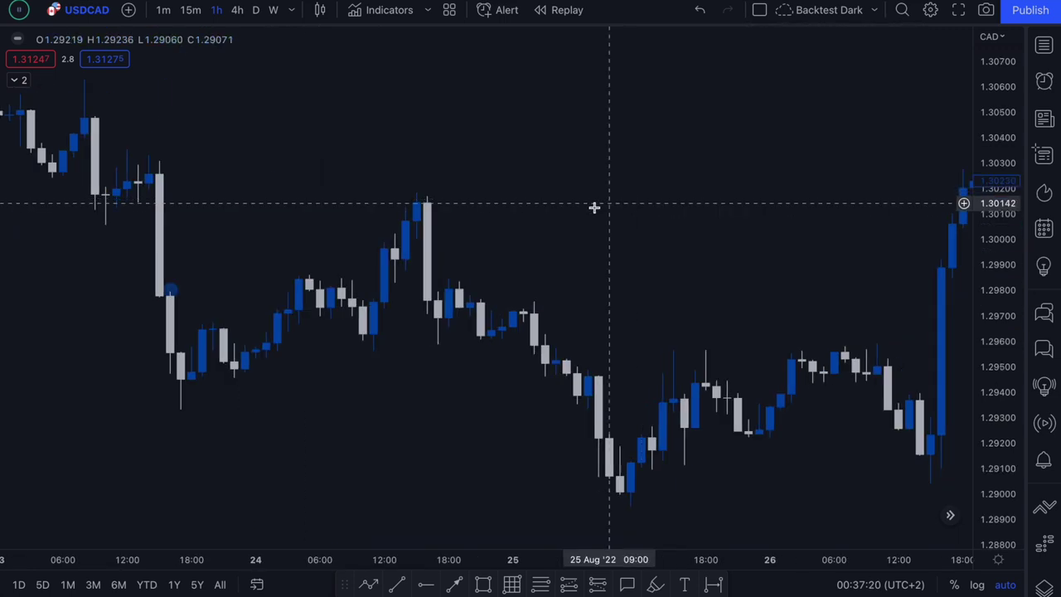
{"action": "scroll", "coordinate": [472, 236], "scroll_direction": "left", "scroll_amount": 5}
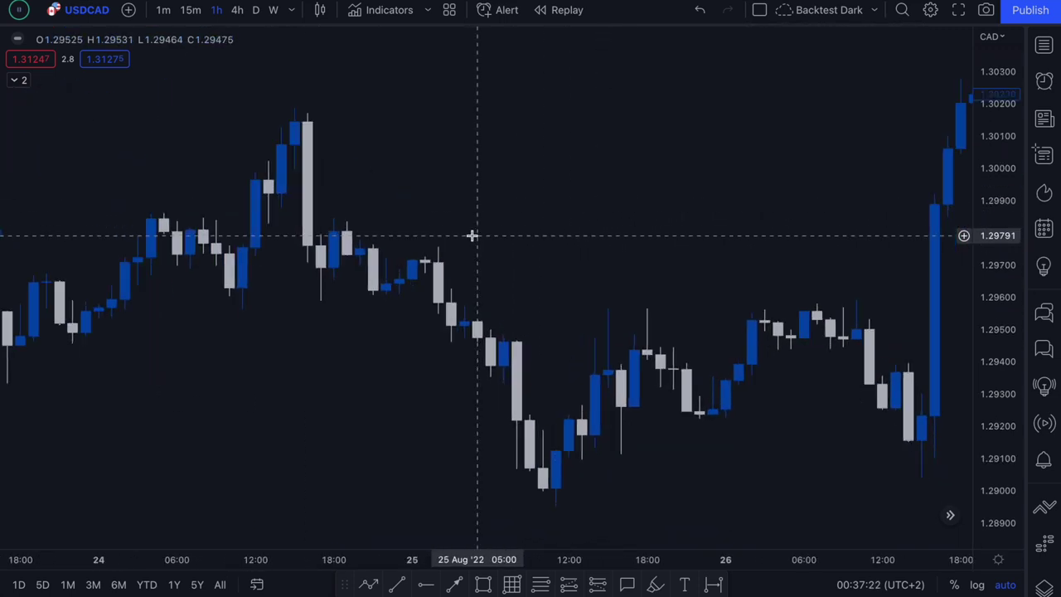
Step: Brush a loop over the 24 August high, a stroke down from it and a curved retracement, then undo the marks
{"action": "left_click", "coordinate": [655, 584]}
{"action": "mouse_move", "coordinate": [228, 181]}
{"action": "left_mouse_down"}
{"action": "mouse_move", "coordinate": [506, 176]}
{"action": "mouse_move", "coordinate": [556, 227]}
{"action": "mouse_move", "coordinate": [540, 175]}
{"action": "mouse_move", "coordinate": [751, 324]}
{"action": "mouse_move", "coordinate": [845, 307]}
{"action": "left_mouse_up"}
{"action": "key", "text": "ctrl+z"}
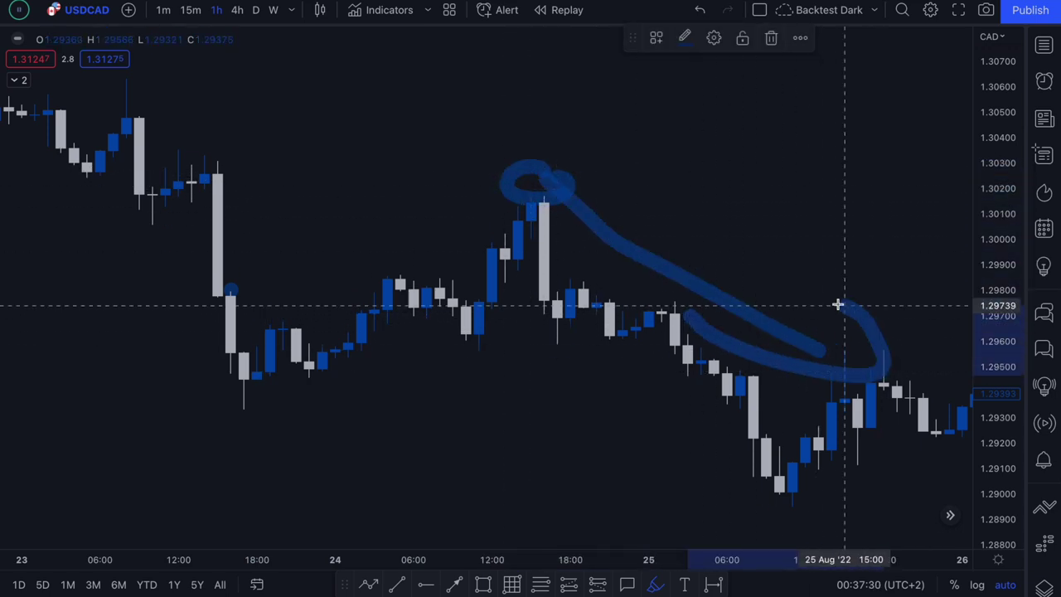
{"action": "key", "text": "ctrl+z"}
{"action": "key", "text": "ctrl+z"}
{"action": "key", "text": "ctrl+z"}
Step: Brush marks above the large 24 August bearish candle and at the lows of the 15:00, 16:00 and 17:00 candles, undoing them
{"action": "scroll", "coordinate": [516, 286], "scroll_direction": "up", "scroll_amount": 3}
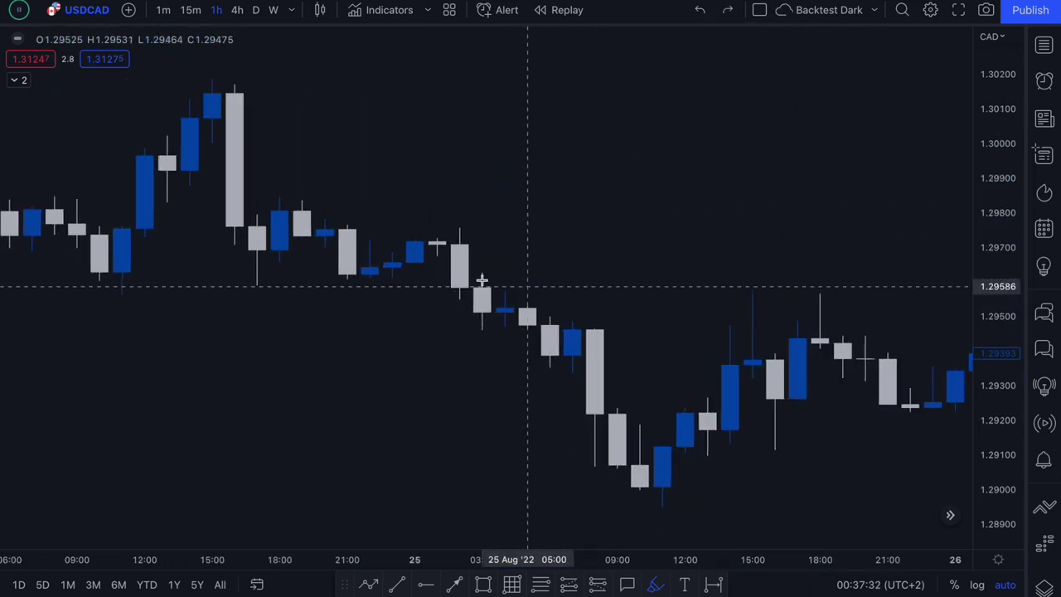
{"action": "left_click_drag", "start_coordinate": [343, 182], "coordinate": [641, 489]}
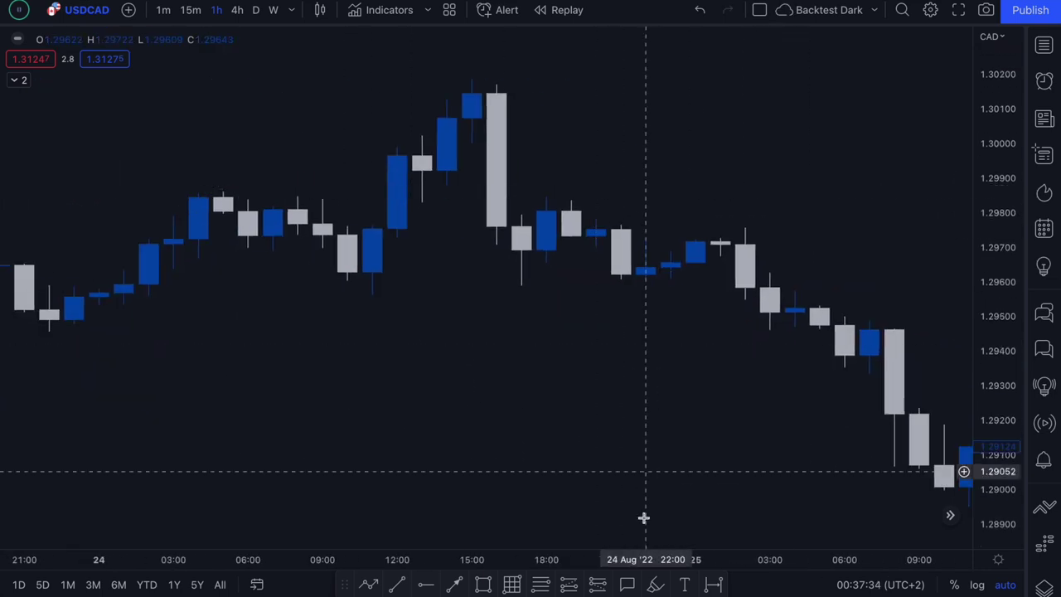
{"action": "left_click", "coordinate": [654, 585]}
{"action": "mouse_move", "coordinate": [500, 70]}
{"action": "left_mouse_down"}
{"action": "mouse_move", "coordinate": [456, 69]}
{"action": "mouse_move", "coordinate": [454, 293]}
{"action": "mouse_move", "coordinate": [550, 294]}
{"action": "mouse_move", "coordinate": [556, 161]}
{"action": "mouse_move", "coordinate": [494, 67]}
{"action": "left_mouse_up"}
{"action": "key", "text": "ctrl+z"}
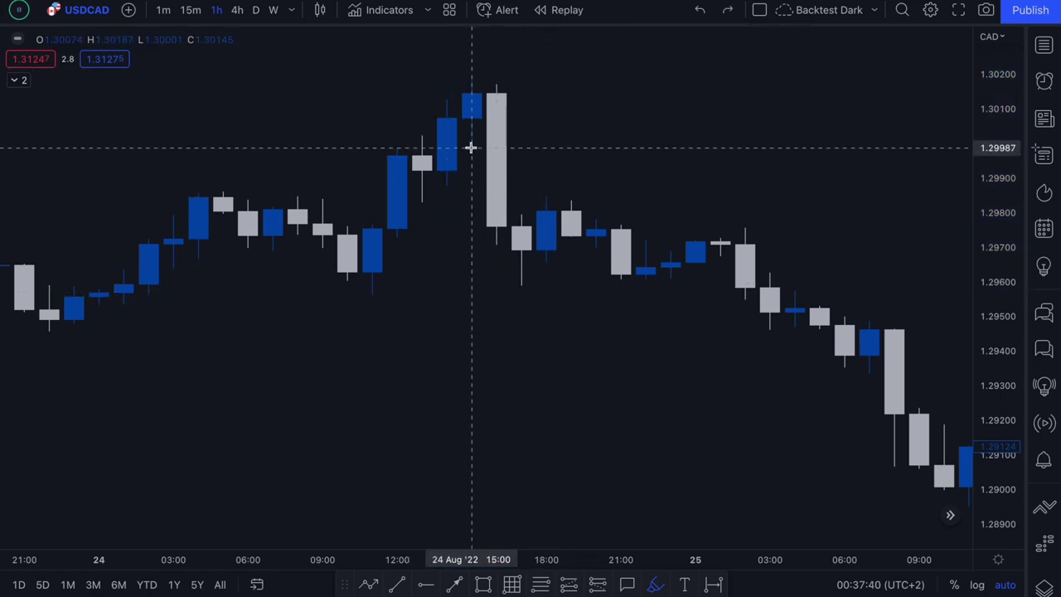
{"action": "left_click", "coordinate": [471, 146]}
{"action": "left_click", "coordinate": [494, 247]}
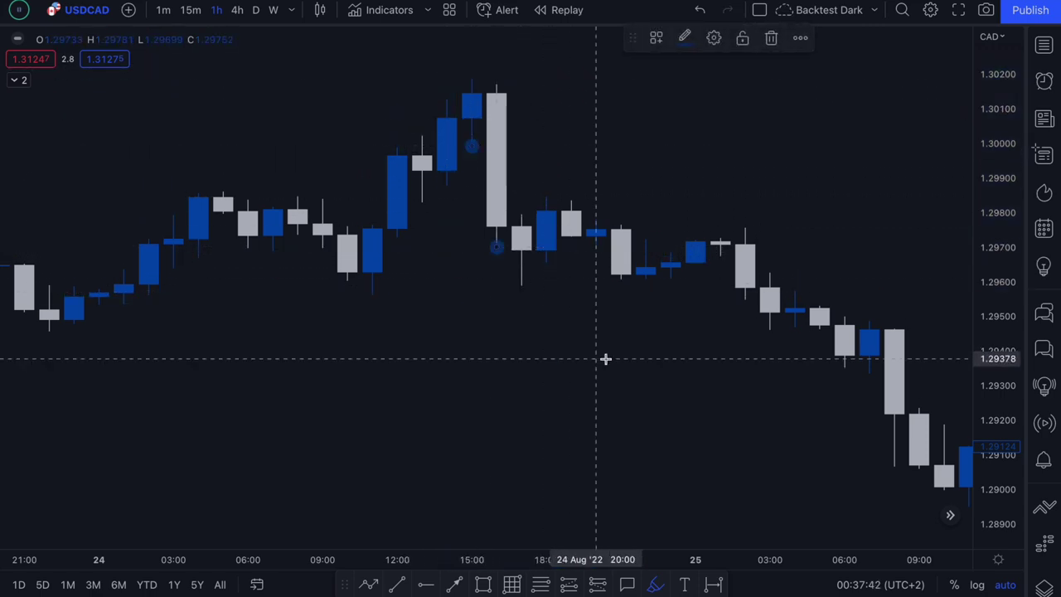
{"action": "left_click", "coordinate": [521, 288]}
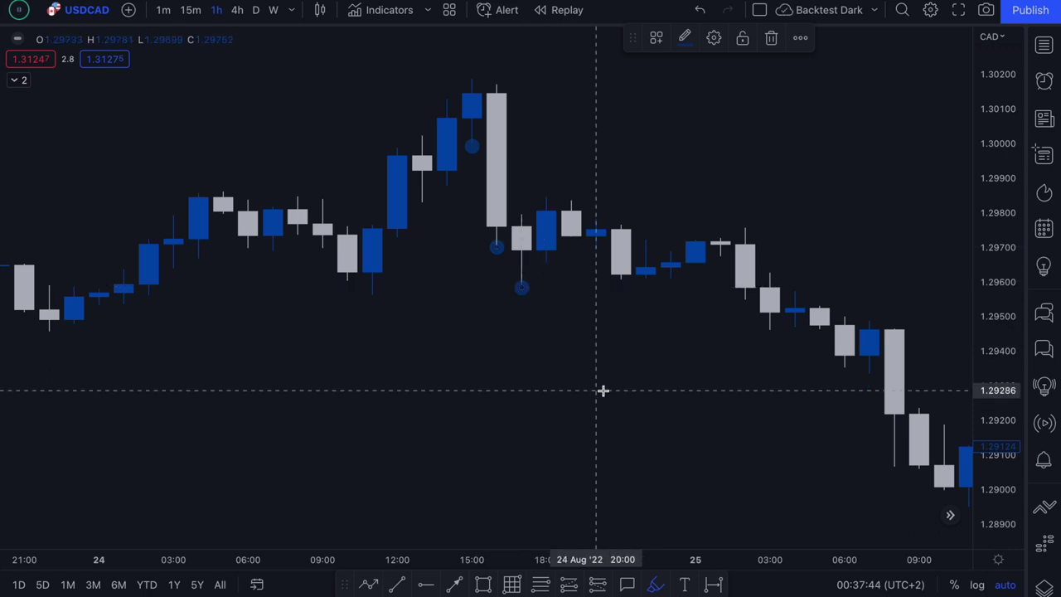
{"action": "key", "text": "ctrl+z"}
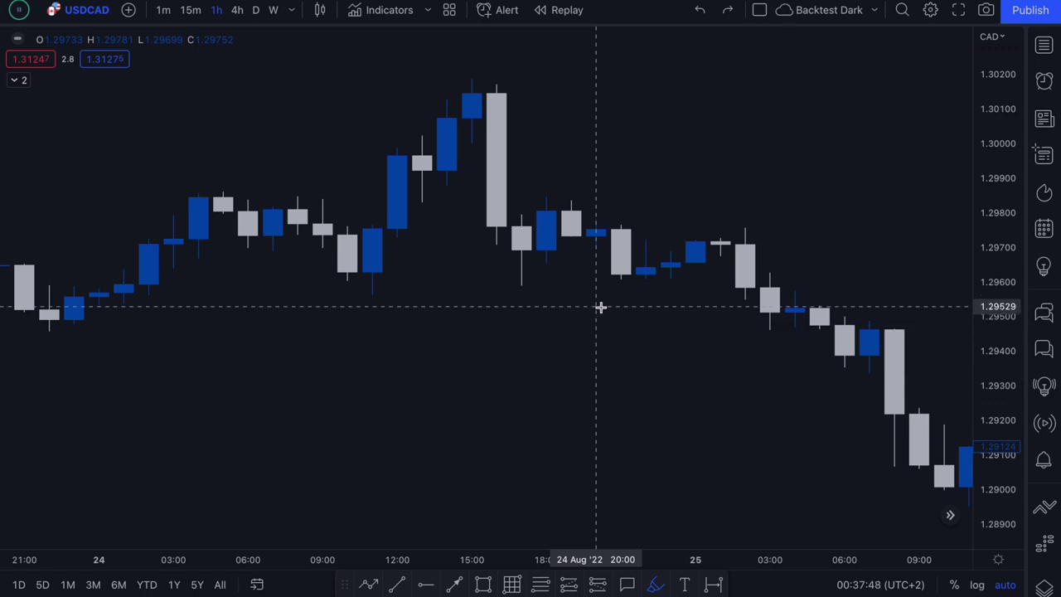
Step: Brush dots at the 15:00 candle's low and the 17:00 candle's high plus a cross beside the gap, then undo them
{"action": "left_click", "coordinate": [470, 145]}
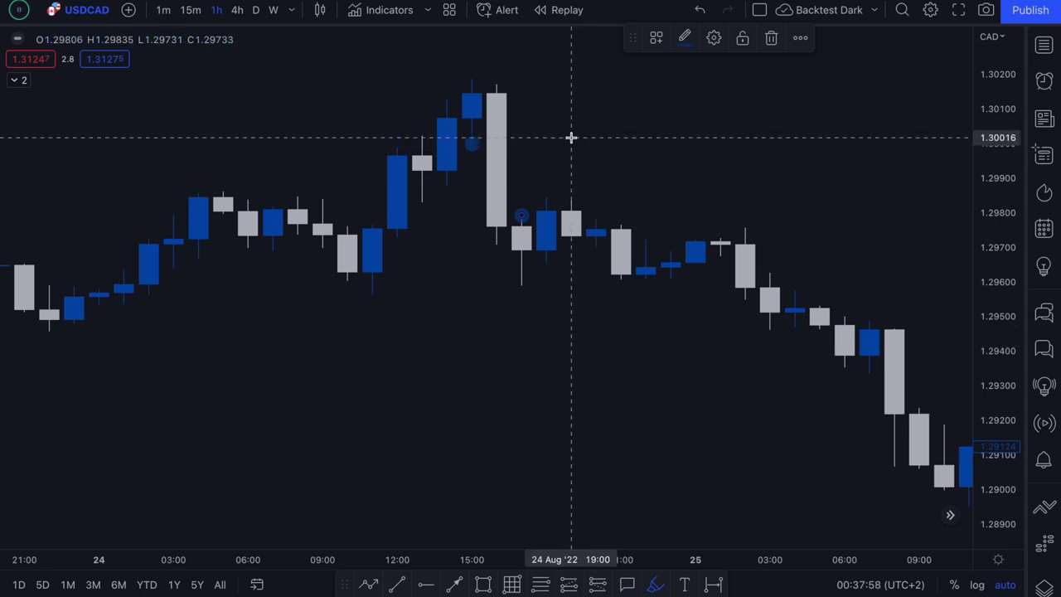
{"action": "left_click_drag", "start_coordinate": [571, 138], "coordinate": [651, 201]}
{"action": "left_click_drag", "start_coordinate": [646, 146], "coordinate": [569, 188]}
{"action": "key", "text": "ctrl+z"}
{"action": "key", "text": "ctrl+z"}
{"action": "key", "text": "ctrl+z"}
{"action": "key", "text": "ctrl+z"}
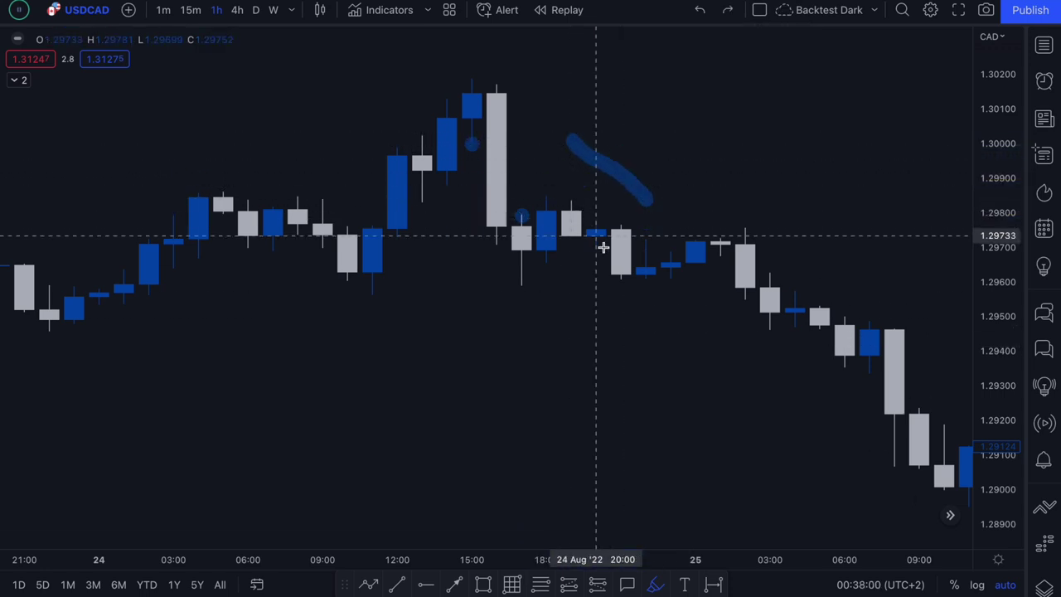
Step: Draw a horizontal trend line at 1.30001 from 24 August 15:00 to 19:00 and make it a solid line
{"action": "left_click", "coordinate": [402, 584]}
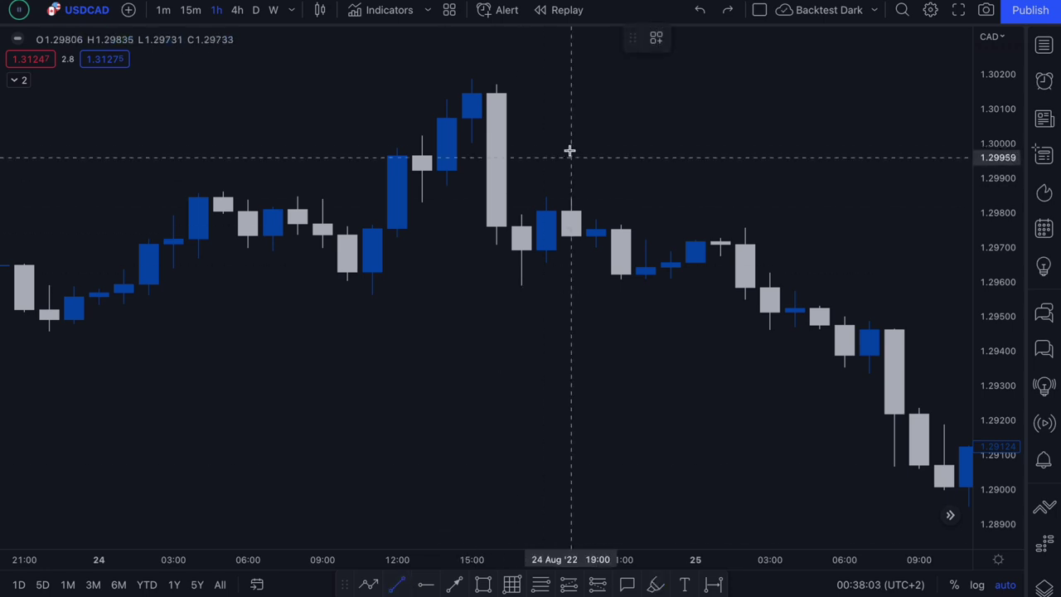
{"action": "left_click", "coordinate": [472, 143]}
{"action": "left_click", "coordinate": [571, 143]}
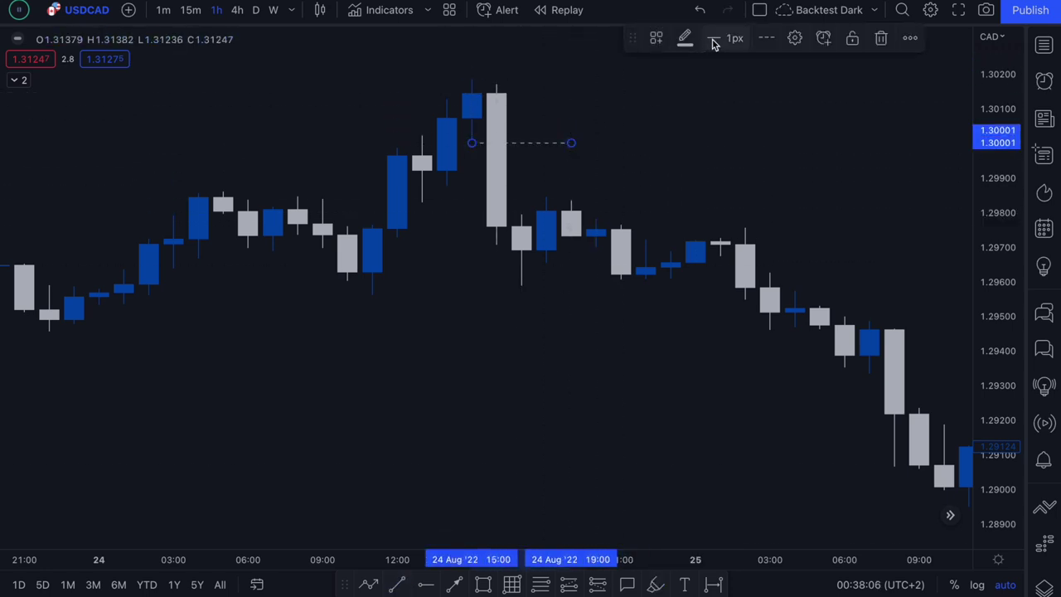
{"action": "left_click", "coordinate": [750, 40]}
{"action": "left_click", "coordinate": [766, 38]}
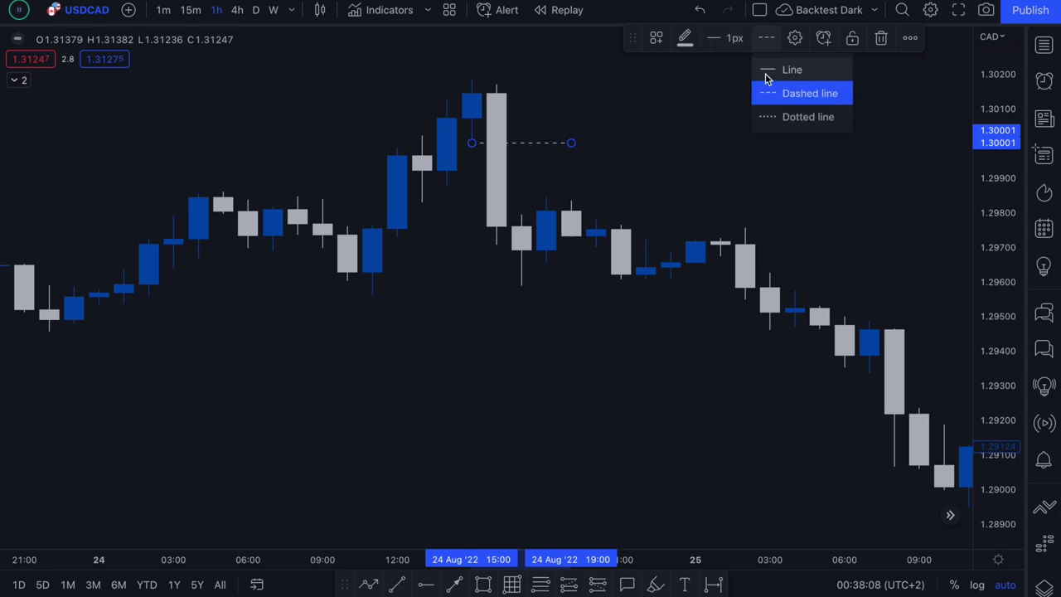
{"action": "left_click", "coordinate": [786, 71]}
{"action": "left_click", "coordinate": [589, 277]}
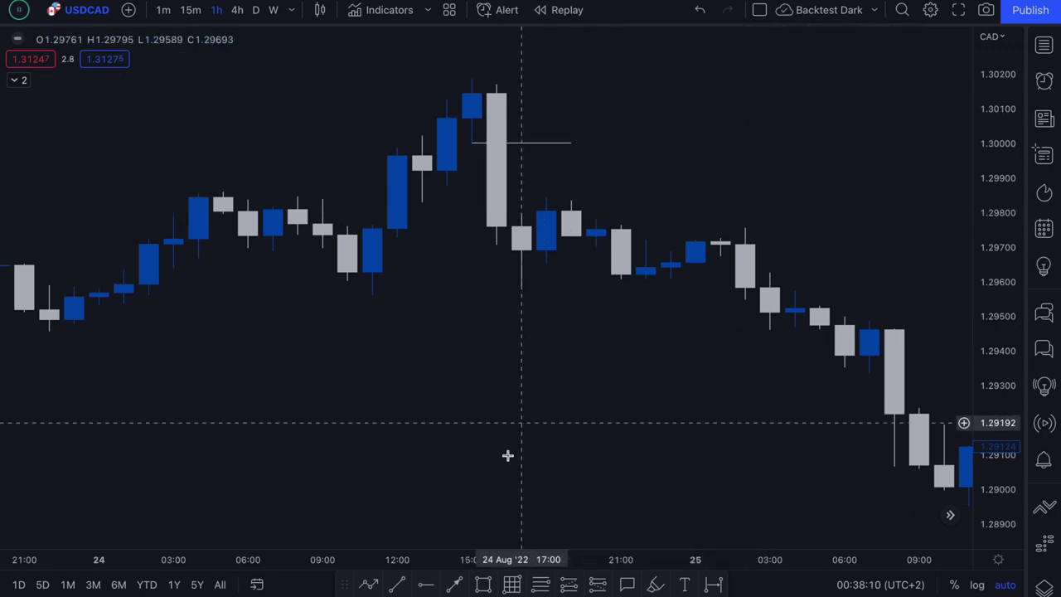
Step: Draw a horizontal trend line at the 24 August 17:00 candle's high, 1.29795, back to 15:00
{"action": "left_click", "coordinate": [397, 585]}
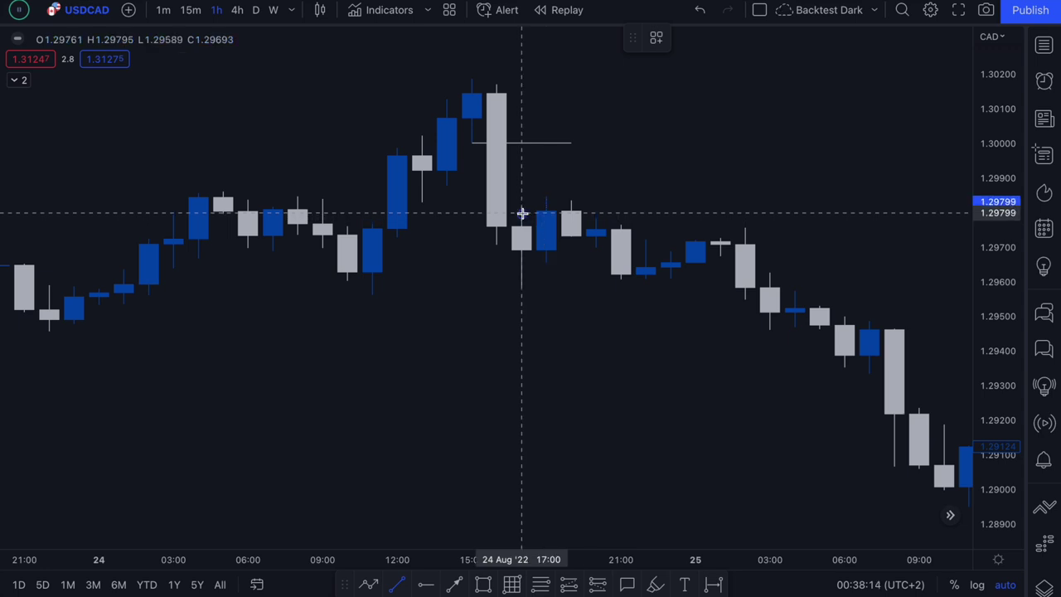
{"action": "left_click", "coordinate": [521, 214]}
{"action": "left_click", "coordinate": [465, 213]}
{"action": "left_click", "coordinate": [523, 324]}
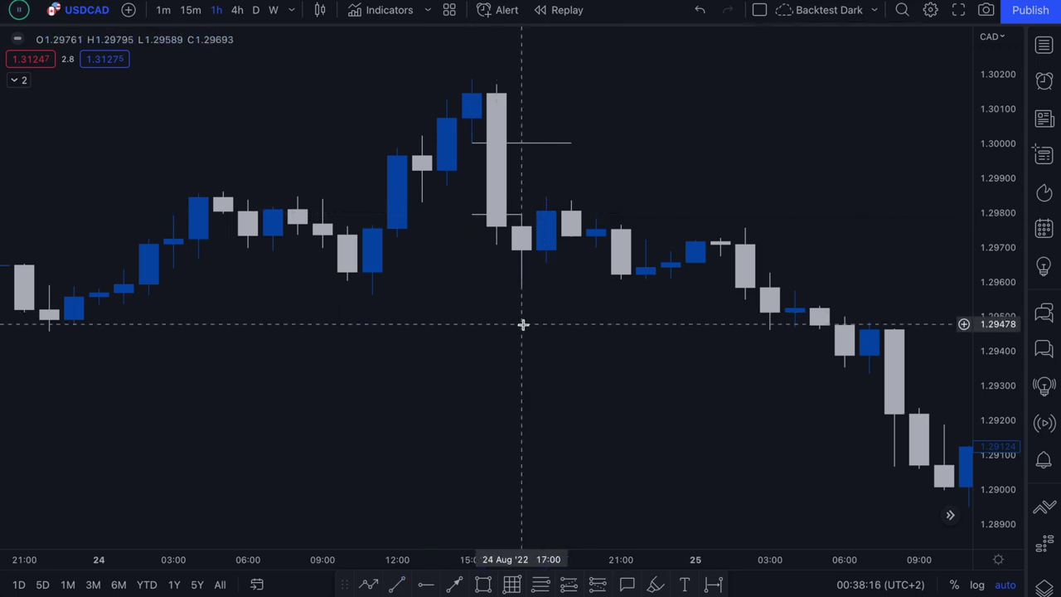
Step: Draw a gap rectangle from 1.30001 to 1.29795, spanning 24 August 15:00 to 21:00, and send it to the back
{"action": "left_click", "coordinate": [483, 586]}
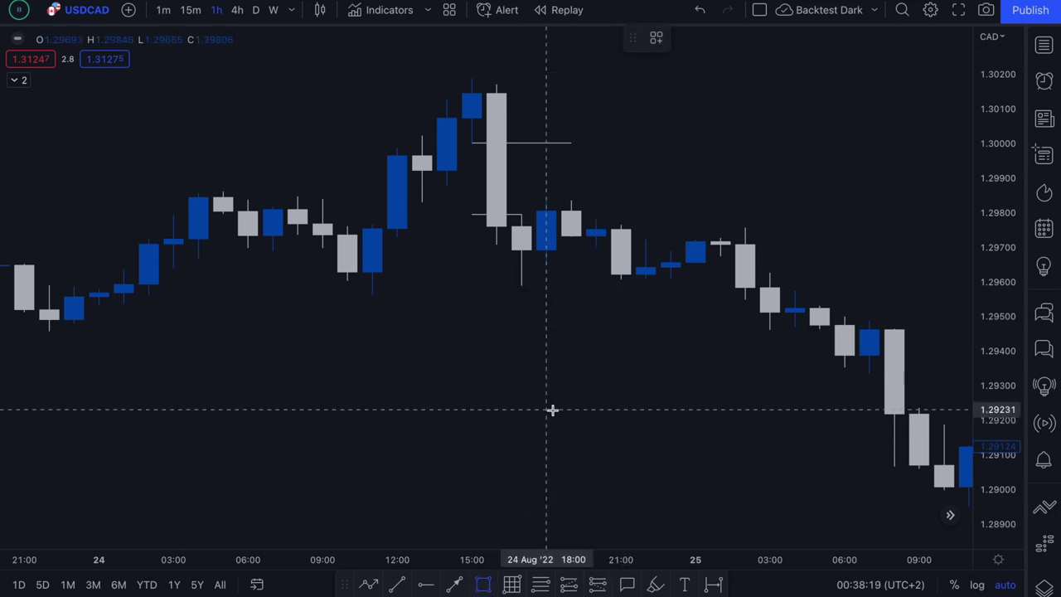
{"action": "left_click", "coordinate": [471, 144]}
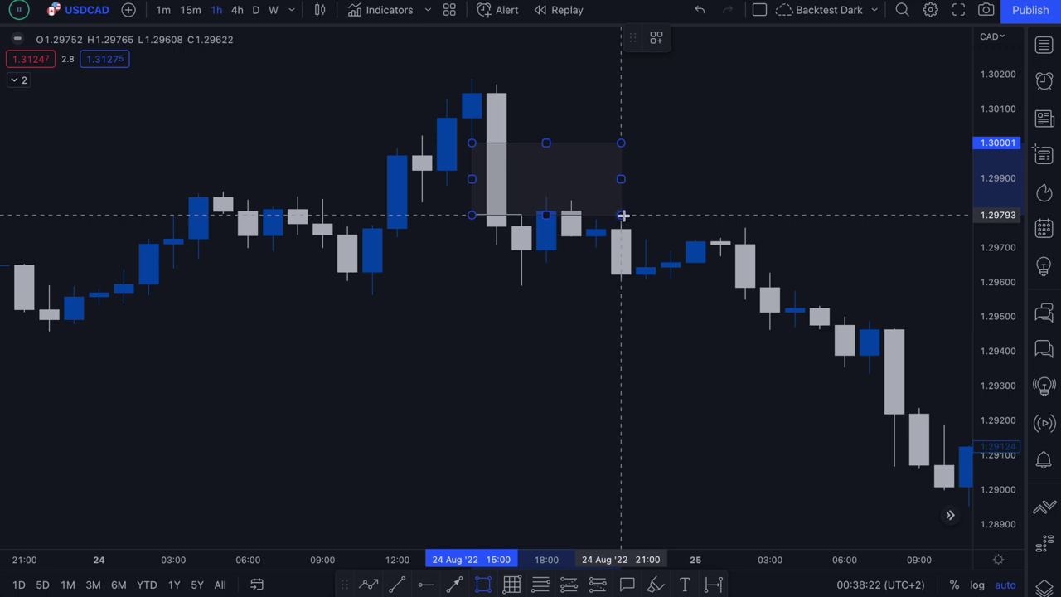
{"action": "left_click", "coordinate": [623, 214]}
{"action": "right_click", "coordinate": [621, 183]}
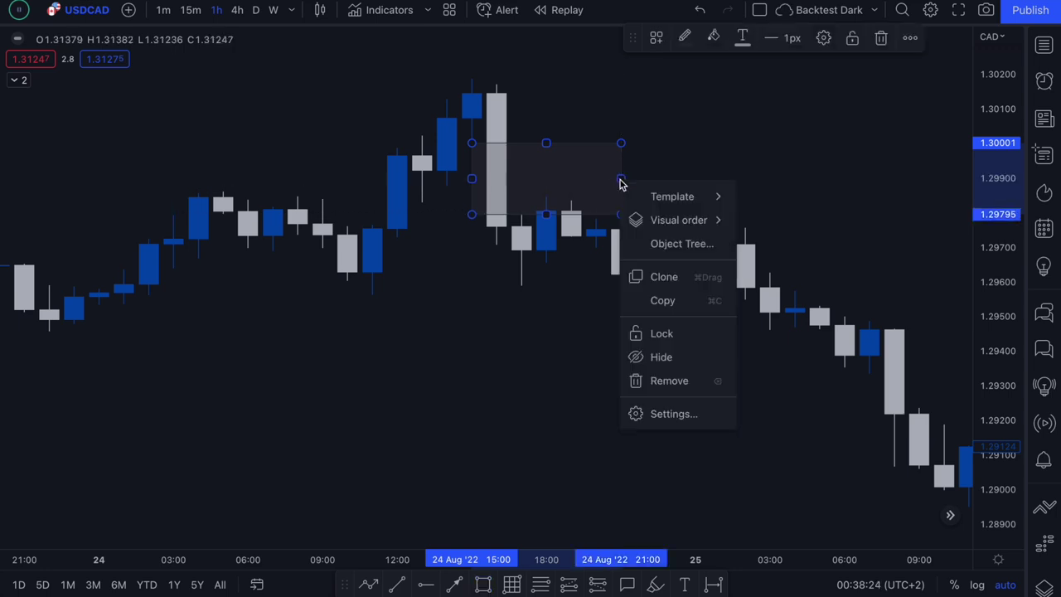
{"action": "mouse_move", "coordinate": [713, 231]}
{"action": "left_click", "coordinate": [776, 252]}
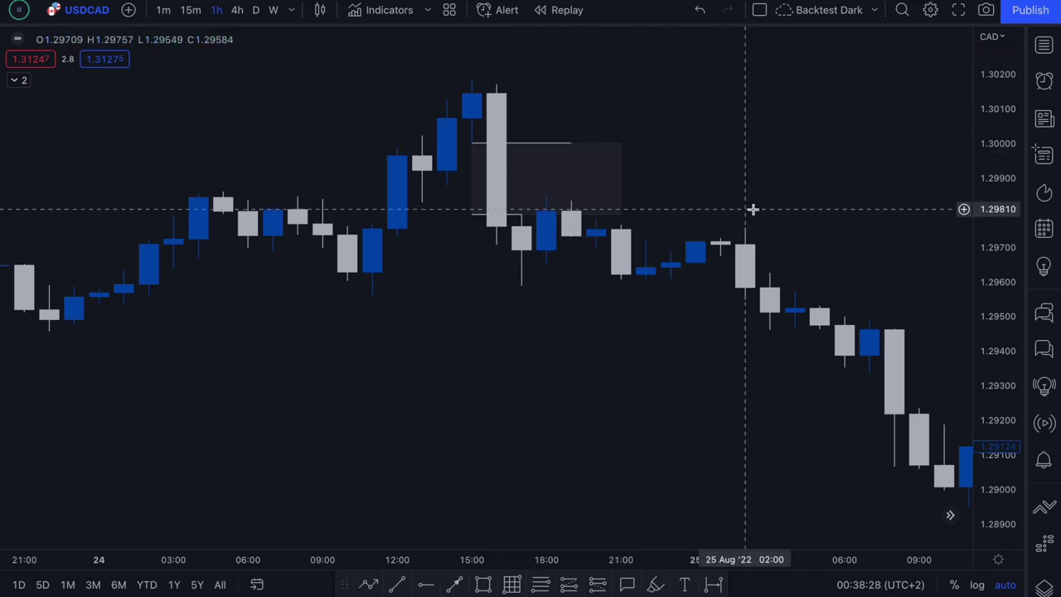
Step: Brush a loop in the gap rectangle, a stroke down from it and a curve turning back up, then undo the marks
{"action": "scroll", "coordinate": [826, 213], "scroll_direction": "down", "scroll_amount": 1}
{"action": "left_click_drag", "start_coordinate": [827, 213], "coordinate": [696, 210]}
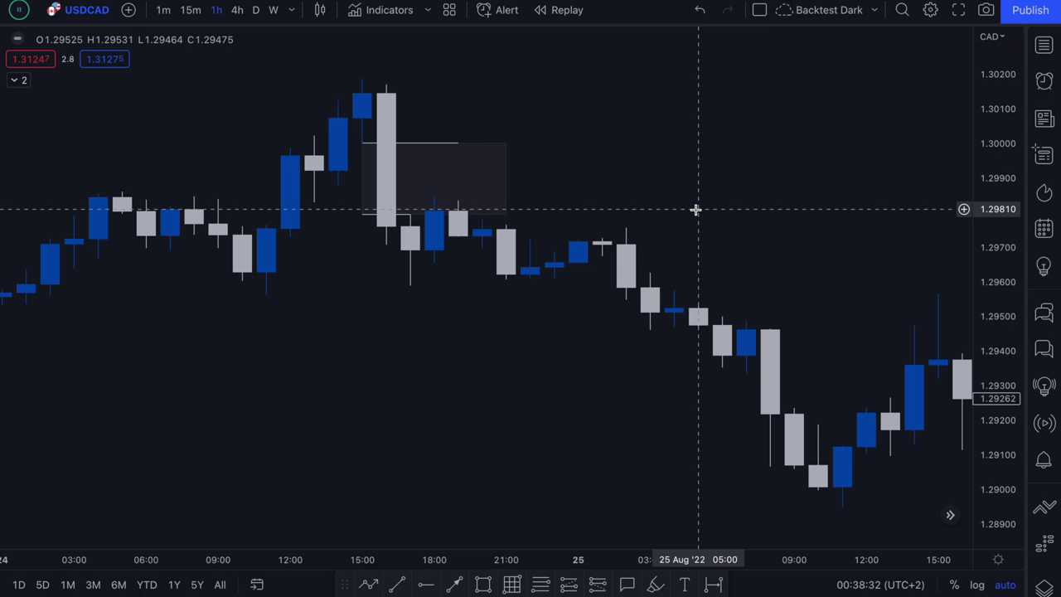
{"action": "left_click", "coordinate": [655, 584]}
{"action": "mouse_move", "coordinate": [488, 161]}
{"action": "left_mouse_down"}
{"action": "mouse_move", "coordinate": [505, 178]}
{"action": "mouse_move", "coordinate": [530, 165]}
{"action": "mouse_move", "coordinate": [706, 256]}
{"action": "mouse_move", "coordinate": [715, 279]}
{"action": "mouse_move", "coordinate": [706, 214]}
{"action": "left_mouse_up"}
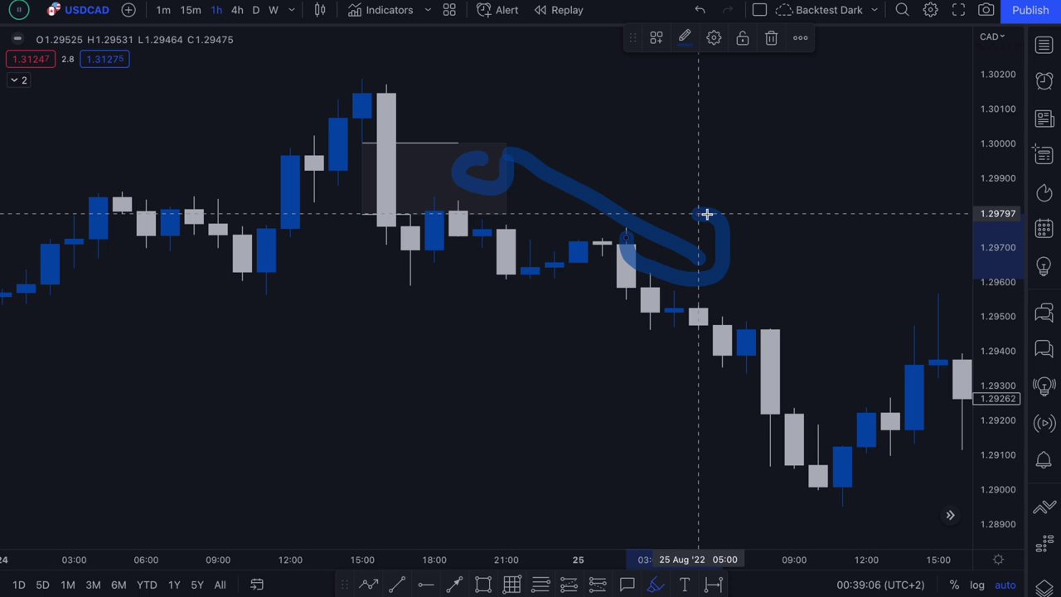
{"action": "key", "text": "ctrl+z"}
{"action": "key", "text": "ctrl+z"}
{"action": "key", "text": "ctrl+z"}
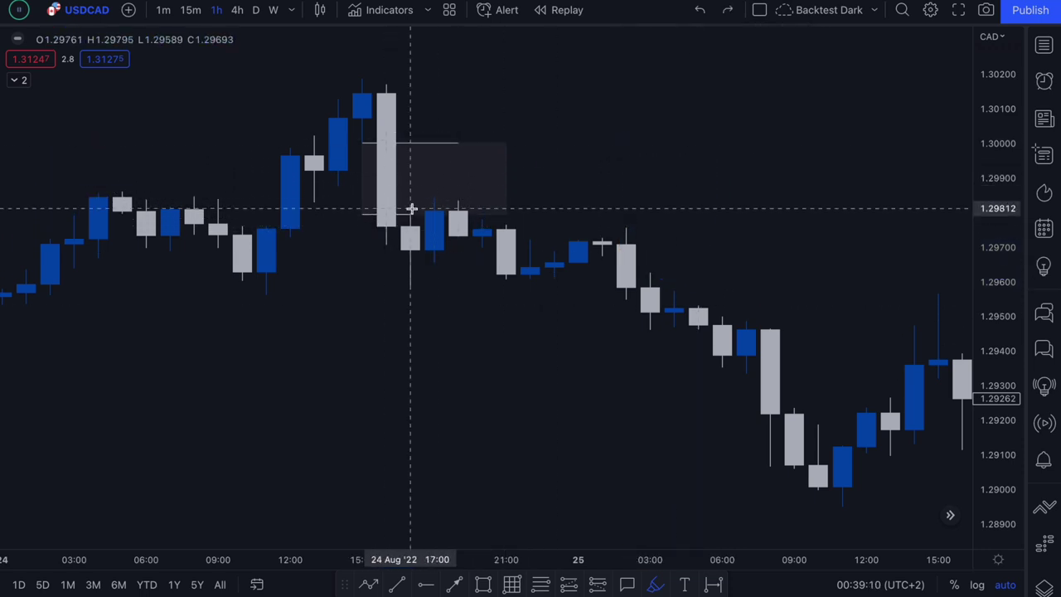
Step: Brush a mark inside the gap rectangle and a stroke from the 17:00 candle towards 25 August 05:00, undoing both
{"action": "mouse_move", "coordinate": [438, 174]}
{"action": "left_mouse_down"}
{"action": "mouse_move", "coordinate": [387, 178]}
{"action": "mouse_move", "coordinate": [460, 162]}
{"action": "left_mouse_up"}
{"action": "key", "text": "ctrl+z"}
{"action": "mouse_move", "coordinate": [409, 242]}
{"action": "left_mouse_down"}
{"action": "mouse_move", "coordinate": [433, 230]}
{"action": "mouse_move", "coordinate": [448, 201]}
{"action": "mouse_move", "coordinate": [433, 182]}
{"action": "mouse_move", "coordinate": [445, 171]}
{"action": "mouse_move", "coordinate": [458, 189]}
{"action": "mouse_move", "coordinate": [698, 265]}
{"action": "left_mouse_up"}
{"action": "key", "text": "ctrl+z"}
{"action": "key", "text": "ctrl+z"}
Step: Extend the gap rectangle's right edge to the large bullish candle at 26 August 16:00
{"action": "scroll", "coordinate": [699, 265], "scroll_direction": "down", "scroll_amount": 5}
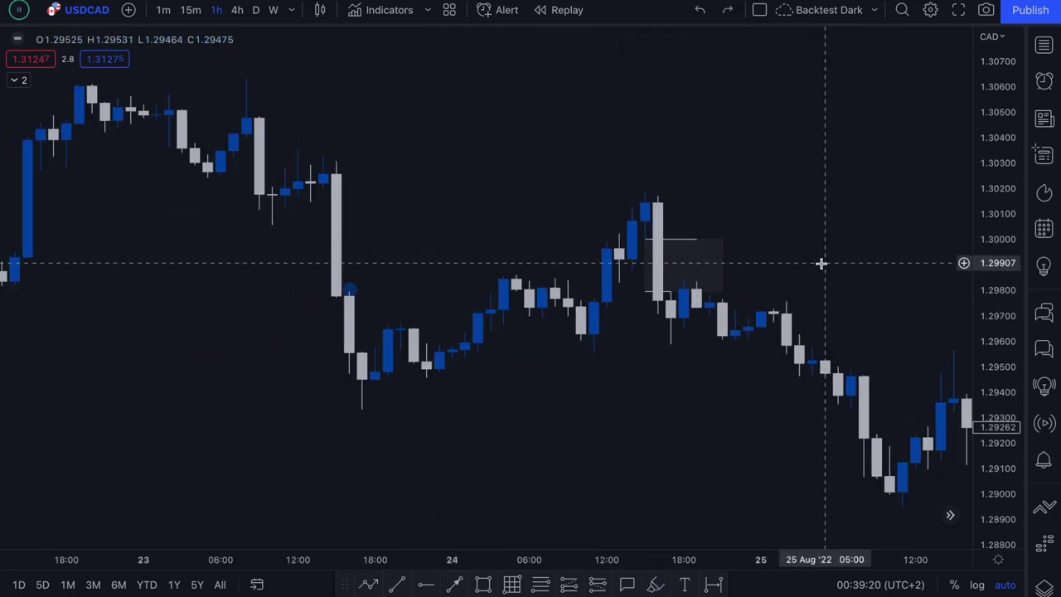
{"action": "mouse_move", "coordinate": [771, 264]}
{"action": "left_mouse_down"}
{"action": "mouse_move", "coordinate": [464, 254]}
{"action": "mouse_move", "coordinate": [403, 223]}
{"action": "mouse_move", "coordinate": [905, 228]}
{"action": "left_mouse_up"}
{"action": "left_click", "coordinate": [861, 303]}
{"action": "scroll", "coordinate": [861, 303], "scroll_direction": "right", "scroll_amount": 5}
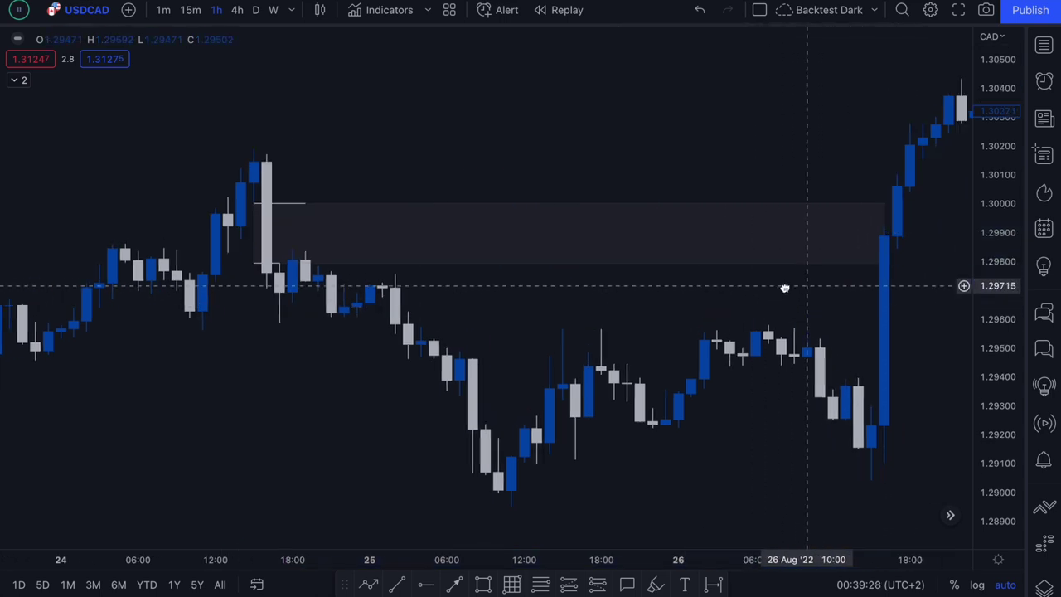
Step: Brush a mark at the gap rectangle's right edge and an arrow rising along the rally to about 1.30600, then undo the arrow
{"action": "scroll", "coordinate": [499, 284], "scroll_direction": "down", "scroll_amount": 1}
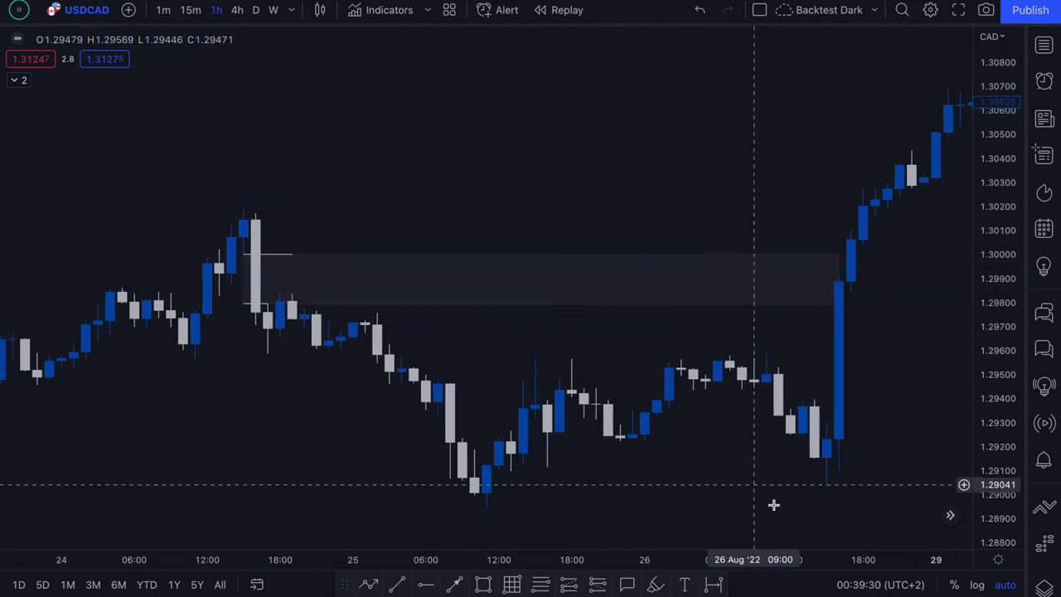
{"action": "left_click", "coordinate": [653, 586]}
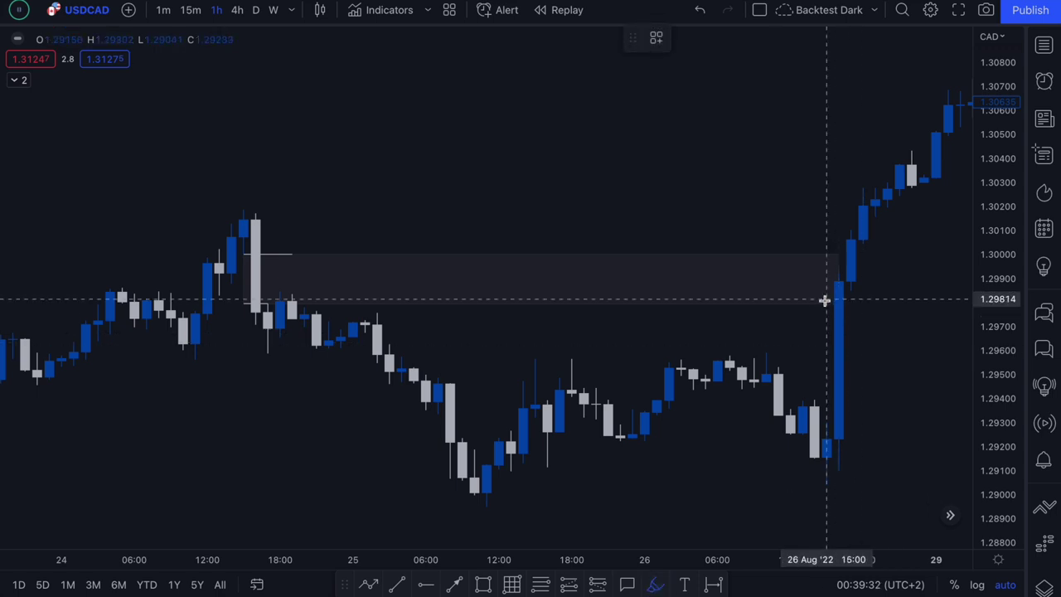
{"action": "mouse_move", "coordinate": [829, 302]}
{"action": "left_mouse_down"}
{"action": "mouse_move", "coordinate": [840, 279]}
{"action": "mouse_move", "coordinate": [853, 298]}
{"action": "mouse_move", "coordinate": [842, 308]}
{"action": "mouse_move", "coordinate": [859, 277]}
{"action": "mouse_move", "coordinate": [876, 180]}
{"action": "mouse_move", "coordinate": [917, 105]}
{"action": "mouse_move", "coordinate": [852, 196]}
{"action": "left_mouse_up"}
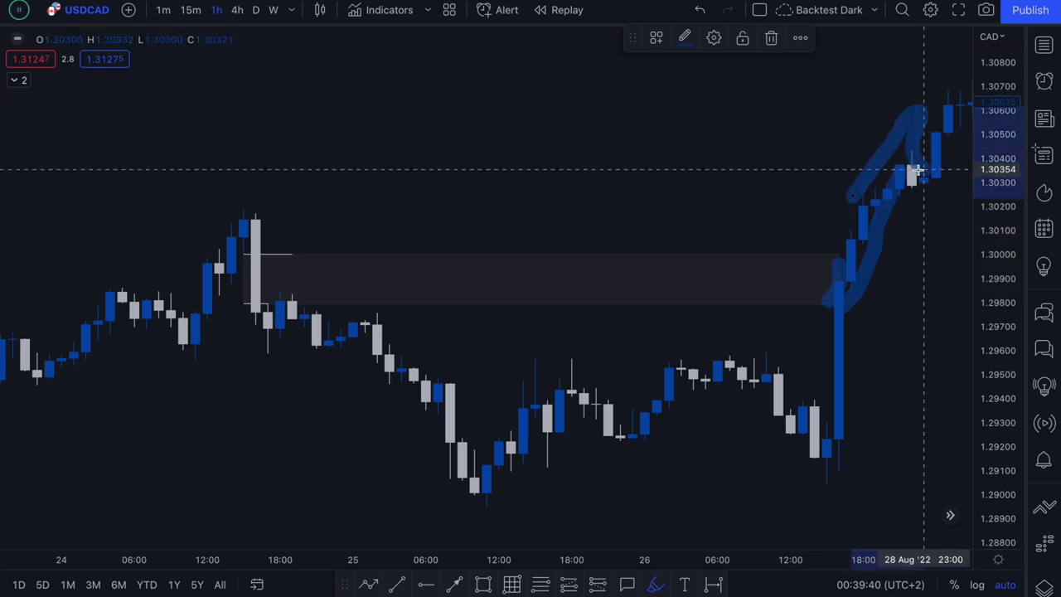
{"action": "scroll", "coordinate": [918, 171], "scroll_direction": "down", "scroll_amount": 5}
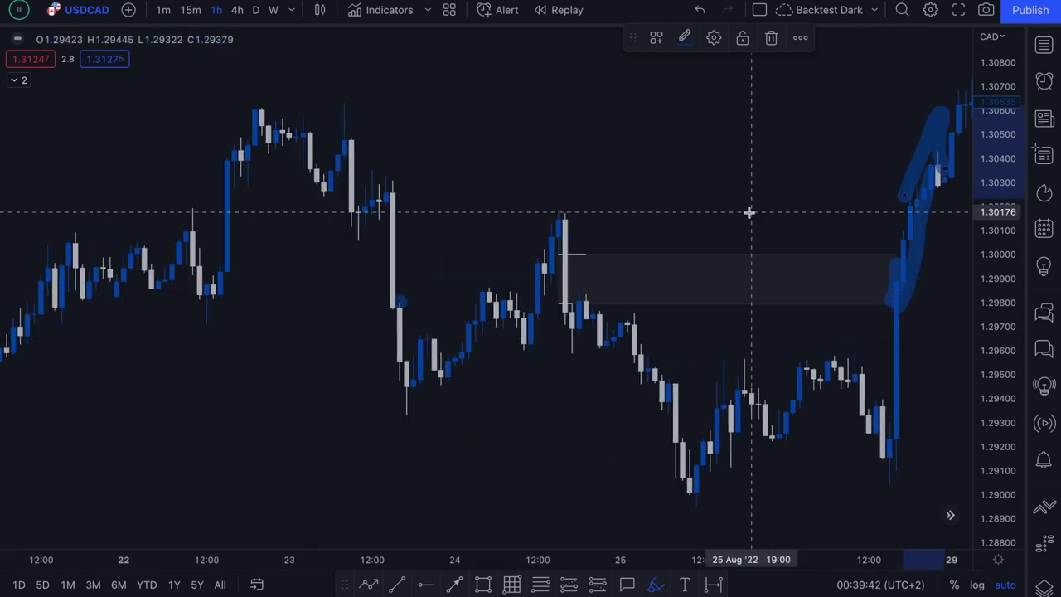
{"action": "key", "text": "ctrl+z"}
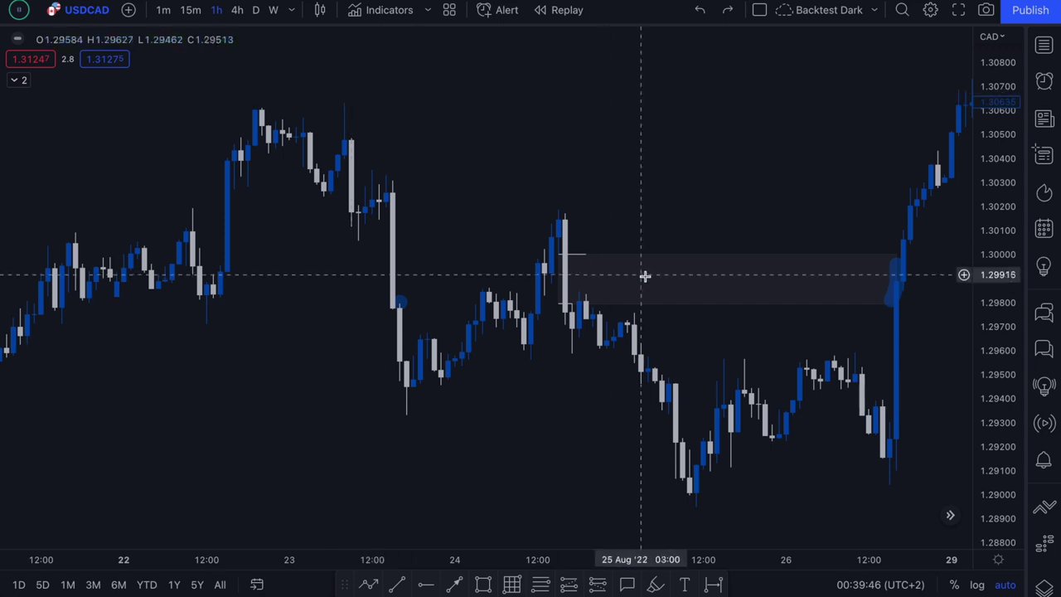
Step: Brush arcs over the swing highs and under the swing lows, and a line from the 24 August high across to the rally
{"action": "left_click_drag", "start_coordinate": [328, 88], "coordinate": [204, 97]}
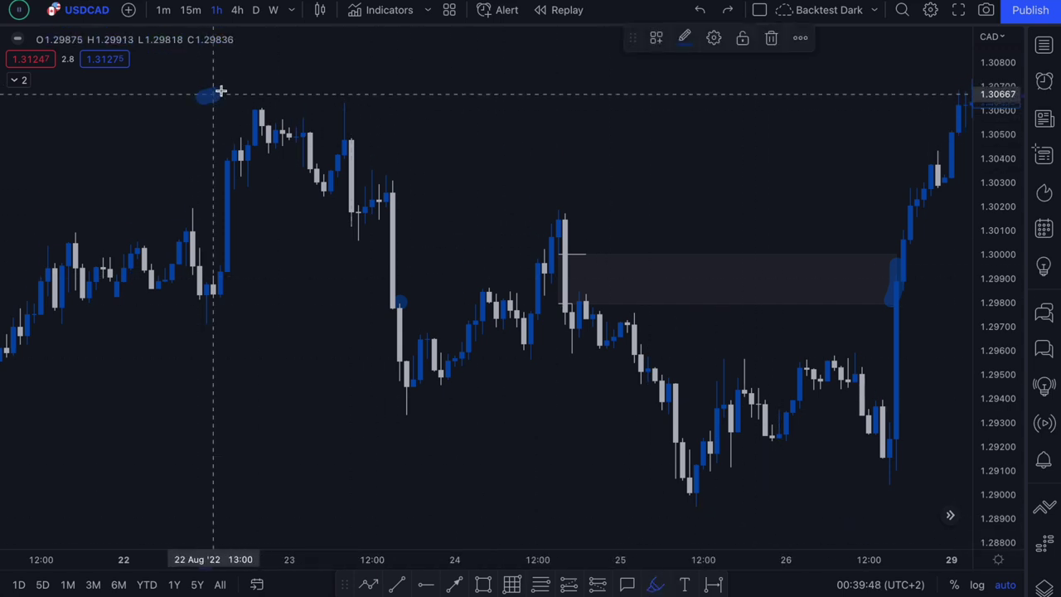
{"action": "left_click_drag", "start_coordinate": [496, 186], "coordinate": [609, 180]}
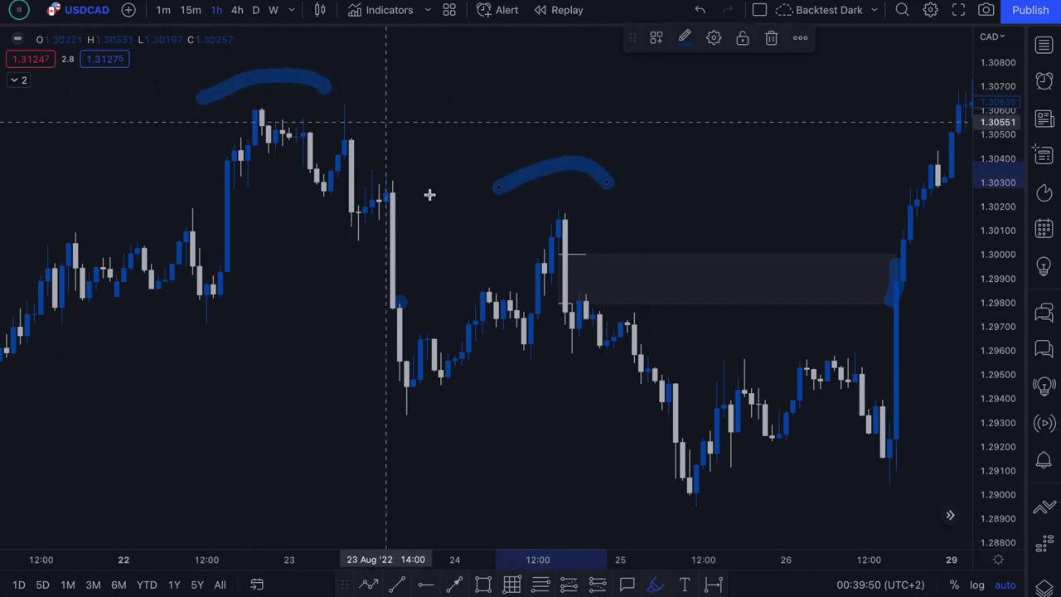
{"action": "left_click_drag", "start_coordinate": [192, 303], "coordinate": [274, 381]}
{"action": "left_click_drag", "start_coordinate": [336, 446], "coordinate": [446, 442]}
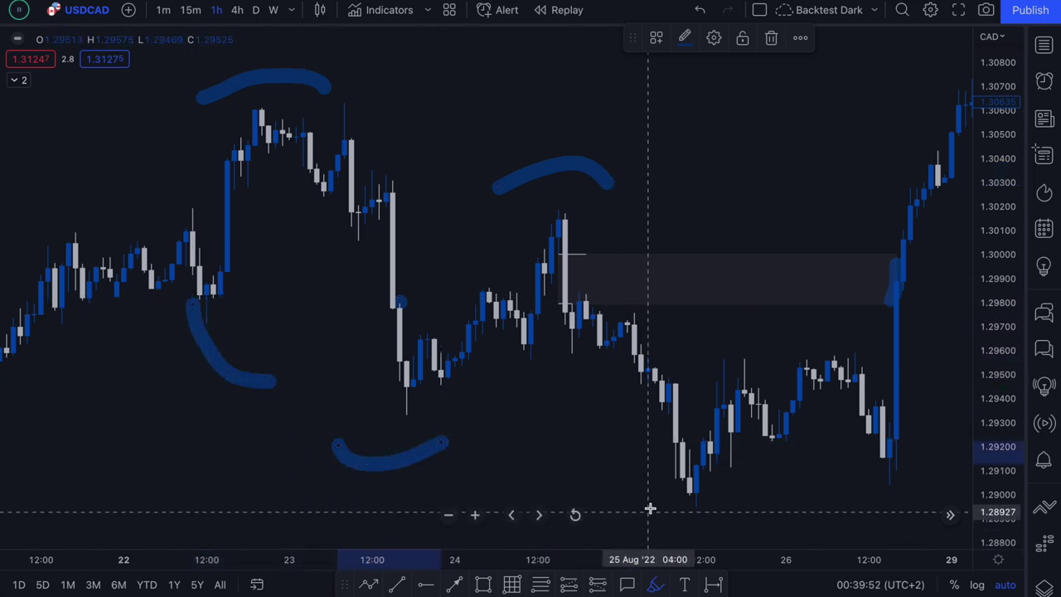
{"action": "left_click_drag", "start_coordinate": [649, 507], "coordinate": [742, 509]}
{"action": "left_click_drag", "start_coordinate": [561, 218], "coordinate": [927, 222]}
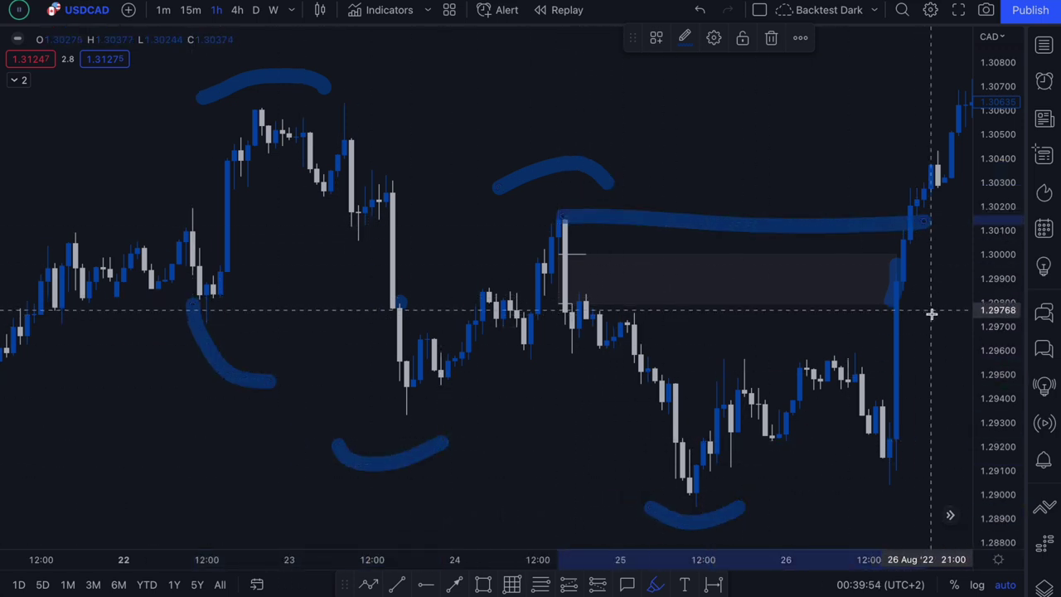
{"action": "left_click_drag", "start_coordinate": [931, 314], "coordinate": [968, 203]}
Step: Undo the brushed swing arcs and the line across the 24 August high
{"action": "key", "text": "ctrl+z"}
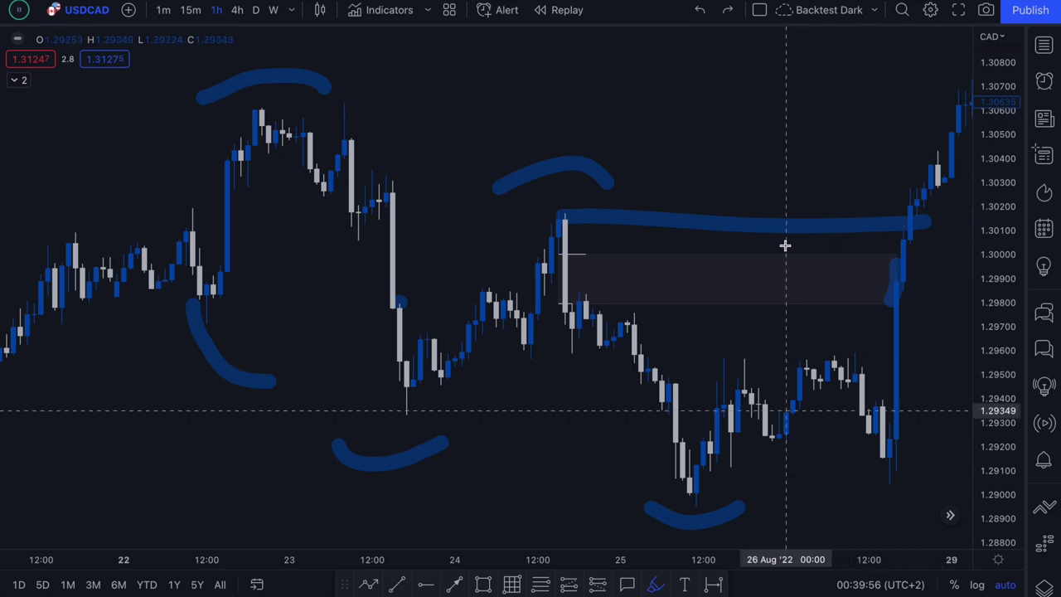
{"action": "key", "text": "ctrl+z"}
{"action": "key", "text": "ctrl+z"}
{"action": "key", "text": "ctrl+z"}
{"action": "key", "text": "ctrl+z"}
{"action": "key", "text": "ctrl+z"}
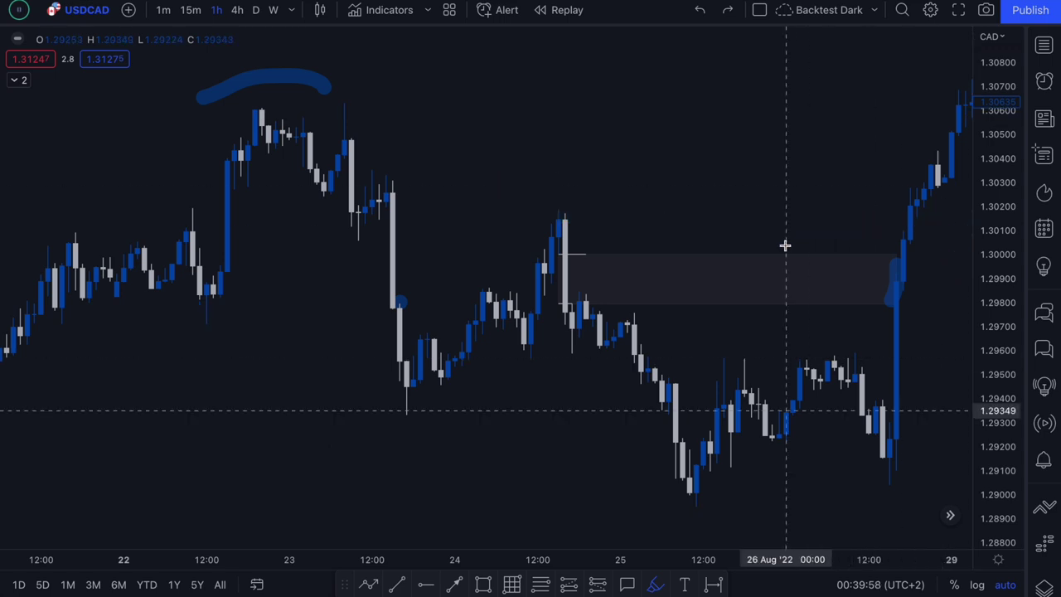
Step: Draw a rectangle directly above the gap from 1.30187 to 1.30001, spanning 24 August 15:00 to 25 August 14:00
{"action": "scroll", "coordinate": [584, 253], "scroll_direction": "up", "scroll_amount": 5}
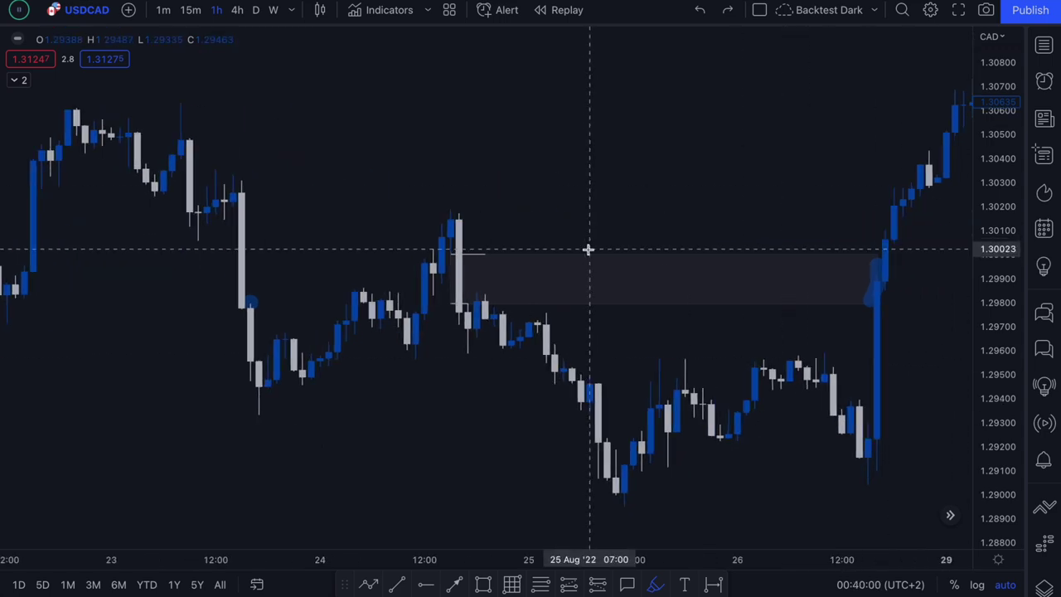
{"action": "left_click_drag", "start_coordinate": [519, 208], "coordinate": [605, 196]}
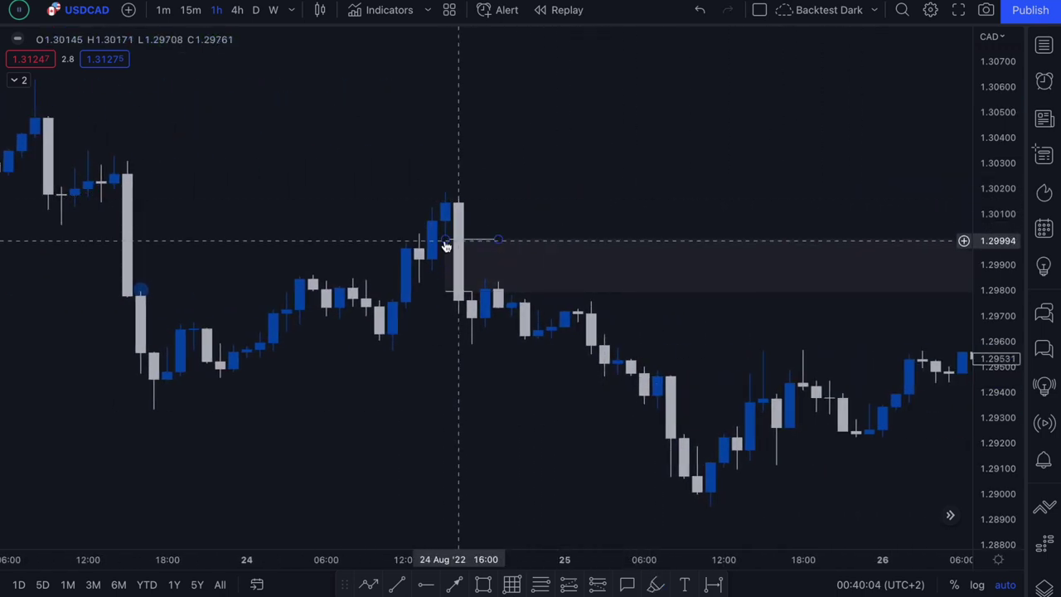
{"action": "left_click", "coordinate": [482, 586]}
{"action": "mouse_move", "coordinate": [446, 193]}
{"action": "left_mouse_down"}
{"action": "mouse_move", "coordinate": [448, 240]}
{"action": "mouse_move", "coordinate": [747, 216]}
{"action": "left_mouse_up"}
Step: Apply the 1H template to the upper rectangle and send it to the back
{"action": "right_click", "coordinate": [747, 217]}
{"action": "mouse_move", "coordinate": [802, 228]}
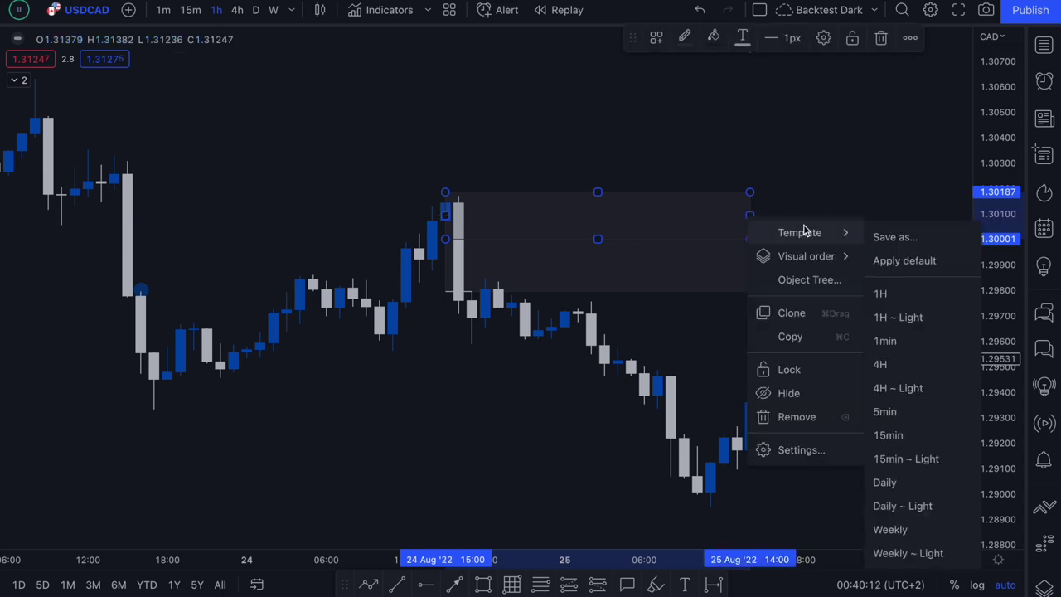
{"action": "left_click", "coordinate": [928, 299]}
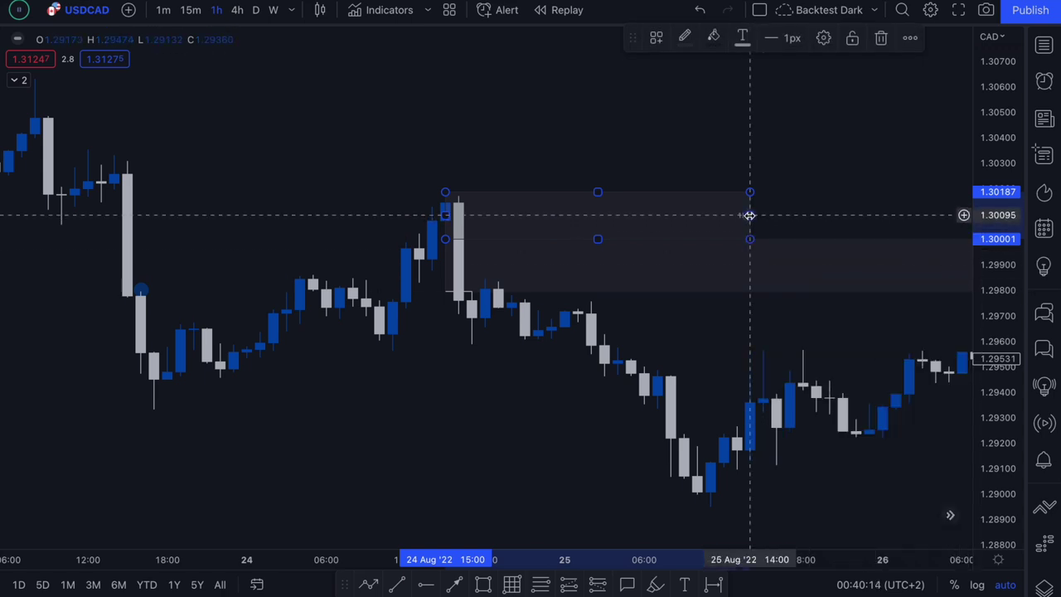
{"action": "right_click", "coordinate": [748, 217]}
{"action": "mouse_move", "coordinate": [808, 255]}
{"action": "left_click", "coordinate": [880, 277]}
Step: Fill the gap rectangle between 1.30001 and 1.29795 with red
{"action": "scroll", "coordinate": [838, 201], "scroll_direction": "down", "scroll_amount": 2}
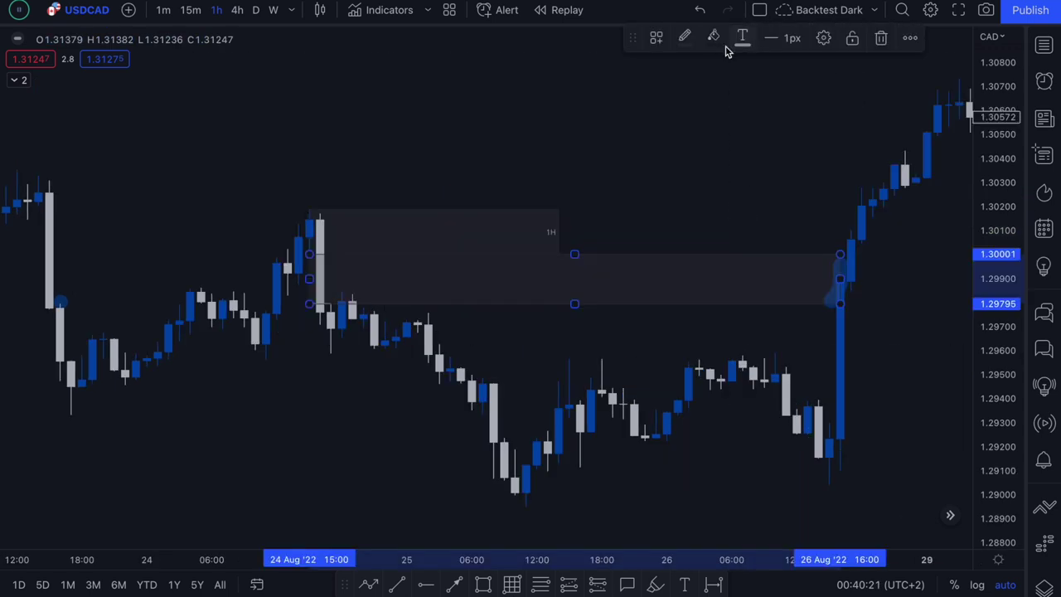
{"action": "left_click", "coordinate": [712, 39]}
{"action": "left_click", "coordinate": [714, 87]}
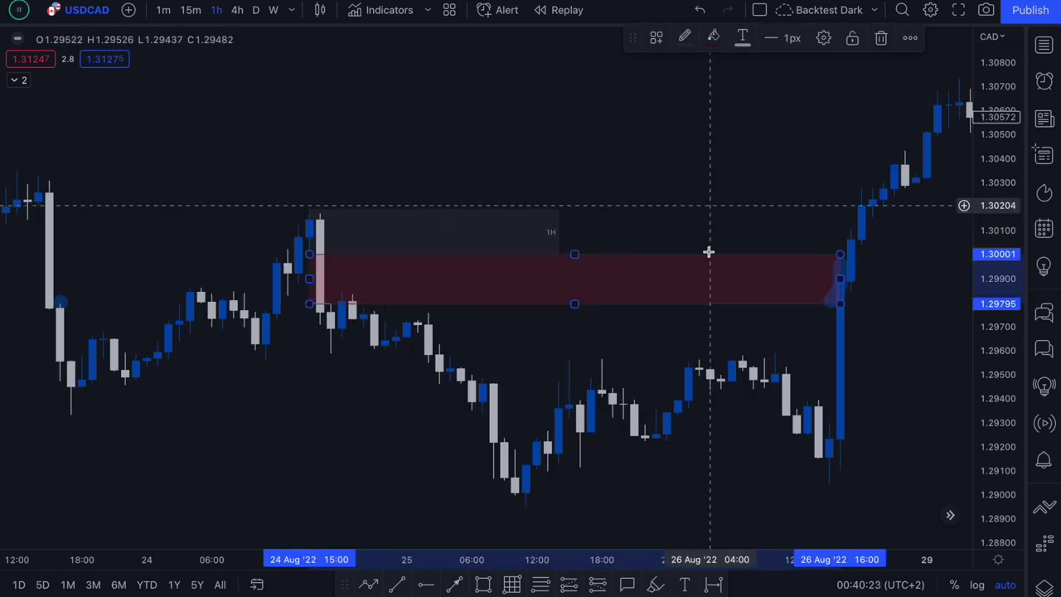
{"action": "left_click", "coordinate": [651, 337]}
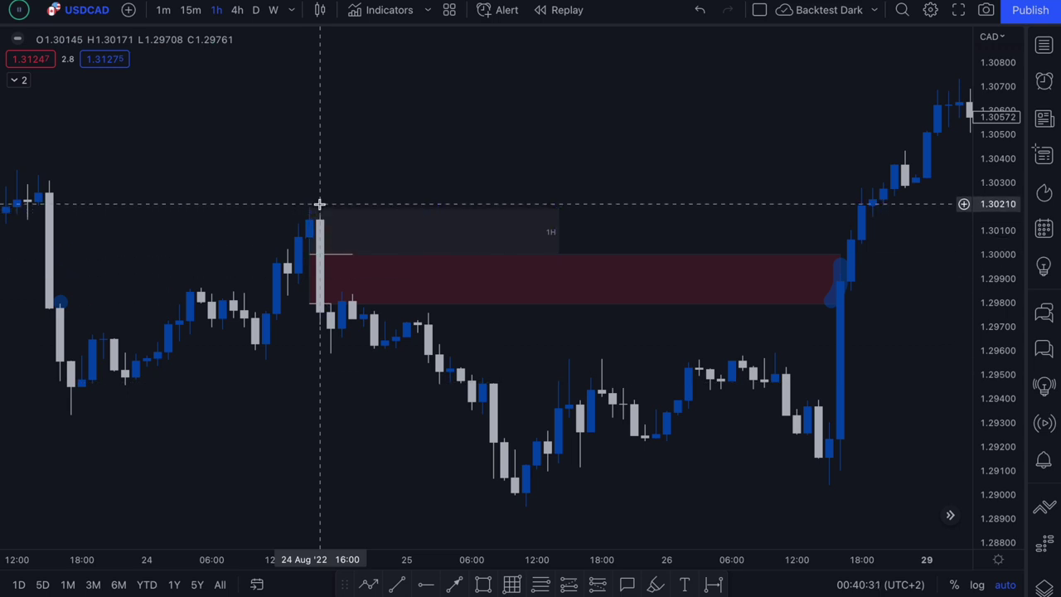
Step: Brush marks above the large bearish 24 August candle, along about 1.29550 and inside the red gap, then undo them
{"action": "left_click", "coordinate": [654, 585]}
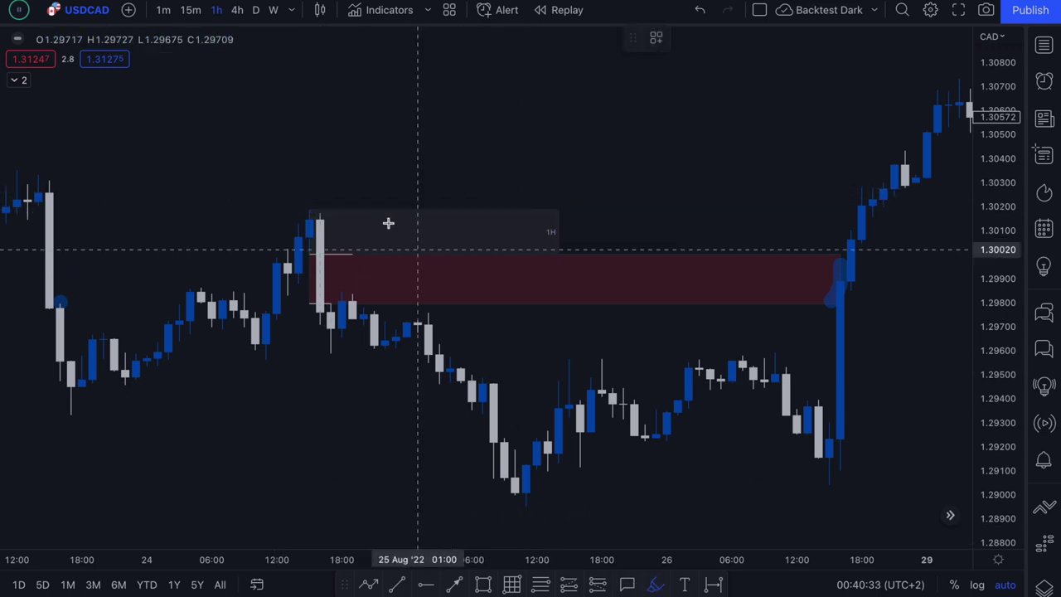
{"action": "left_click_drag", "start_coordinate": [320, 180], "coordinate": [321, 205]}
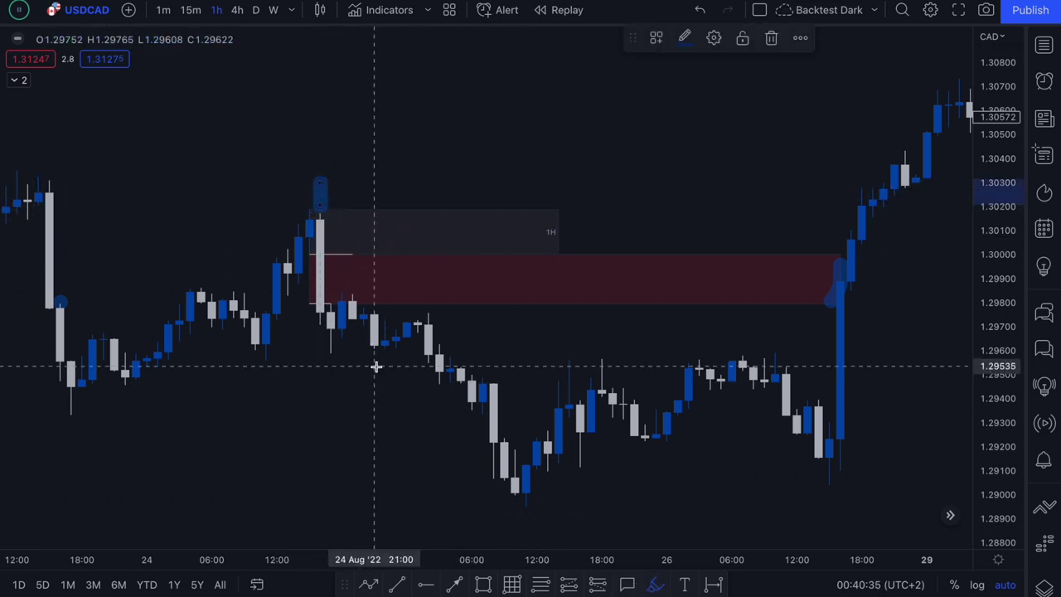
{"action": "left_click_drag", "start_coordinate": [268, 362], "coordinate": [466, 364]}
{"action": "left_click_drag", "start_coordinate": [336, 266], "coordinate": [344, 286]}
{"action": "left_click_drag", "start_coordinate": [566, 229], "coordinate": [560, 227]}
{"action": "key", "text": "ctrl+z"}
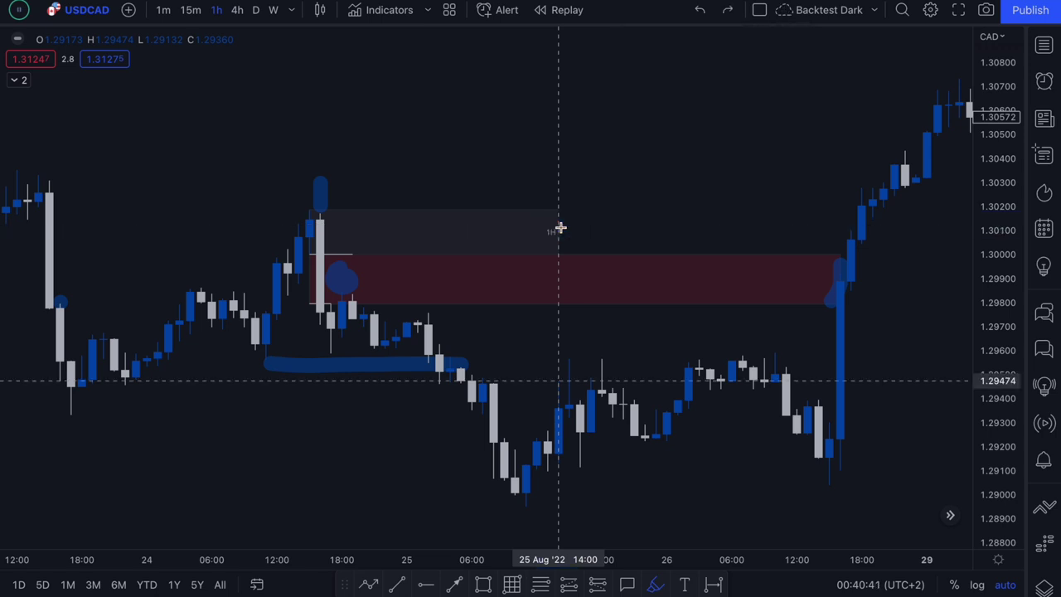
{"action": "key", "text": "ctrl+z"}
Step: Extend the 1H rectangle's right edge to 26 August 17:00 and delete the leftover brush mark at the red gap's end
{"action": "left_click", "coordinate": [558, 232]}
{"action": "left_click_drag", "start_coordinate": [559, 232], "coordinate": [841, 238]}
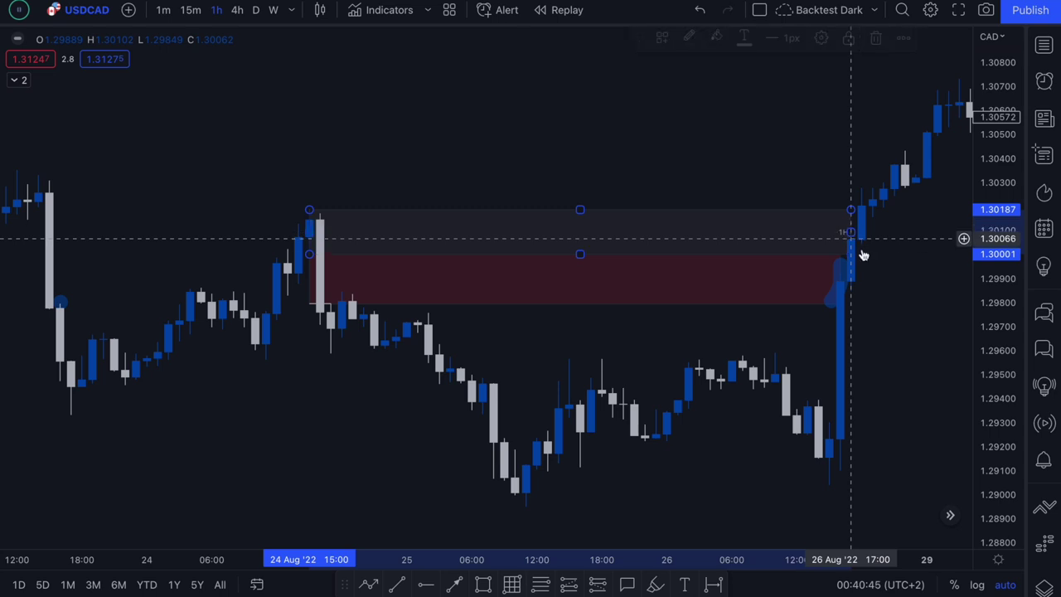
{"action": "left_click", "coordinate": [843, 276]}
{"action": "left_click", "coordinate": [849, 276]}
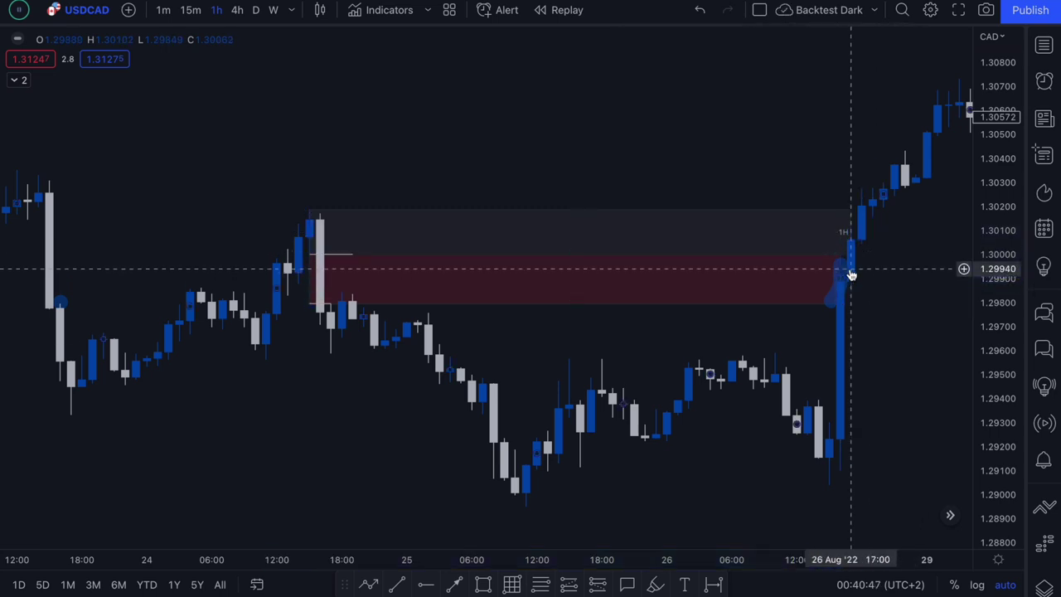
{"action": "key", "text": "Escape"}
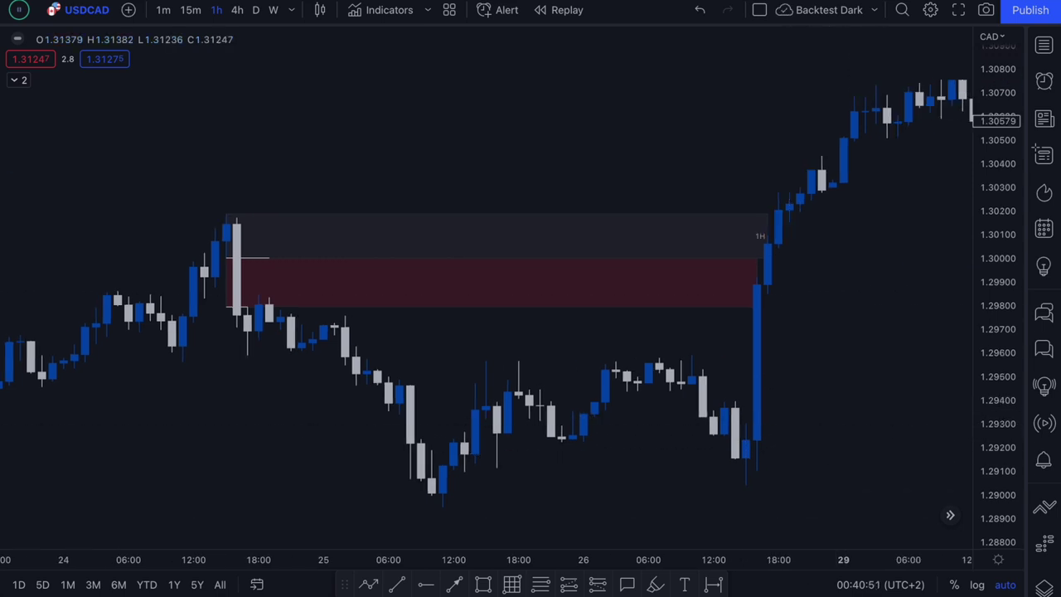
Step: Place a short position at 26 August 14:00 with entry 1.30005, stop 1.30189 and target 1.28974, and narrow its width
{"action": "left_click", "coordinate": [597, 585]}
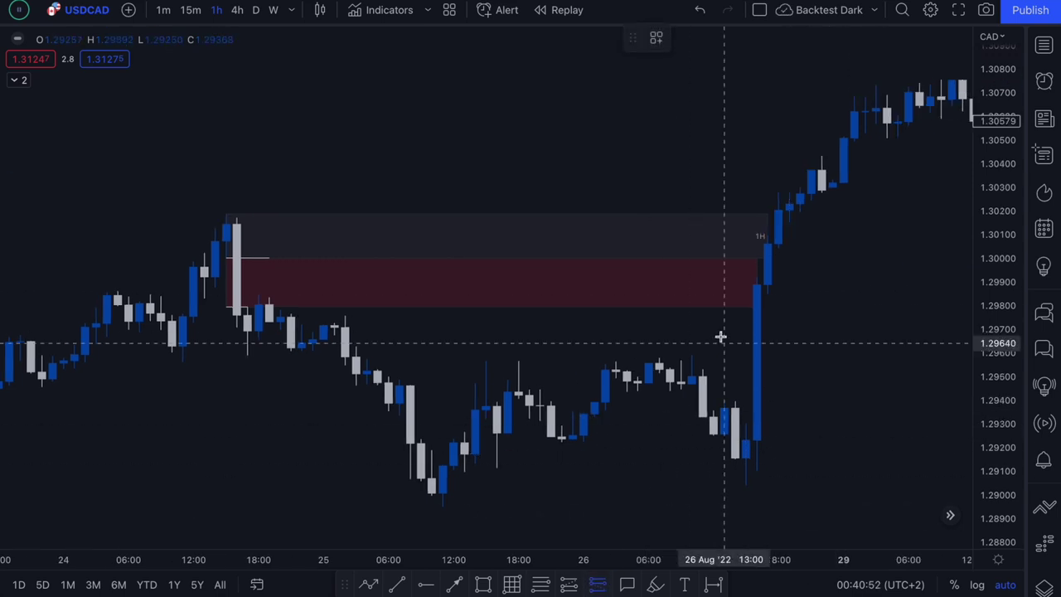
{"action": "left_click", "coordinate": [735, 257]}
{"action": "left_click_drag", "start_coordinate": [735, 171], "coordinate": [739, 214]}
{"action": "left_click_drag", "start_coordinate": [735, 342], "coordinate": [746, 500]}
{"action": "left_click_drag", "start_coordinate": [887, 257], "coordinate": [832, 257]}
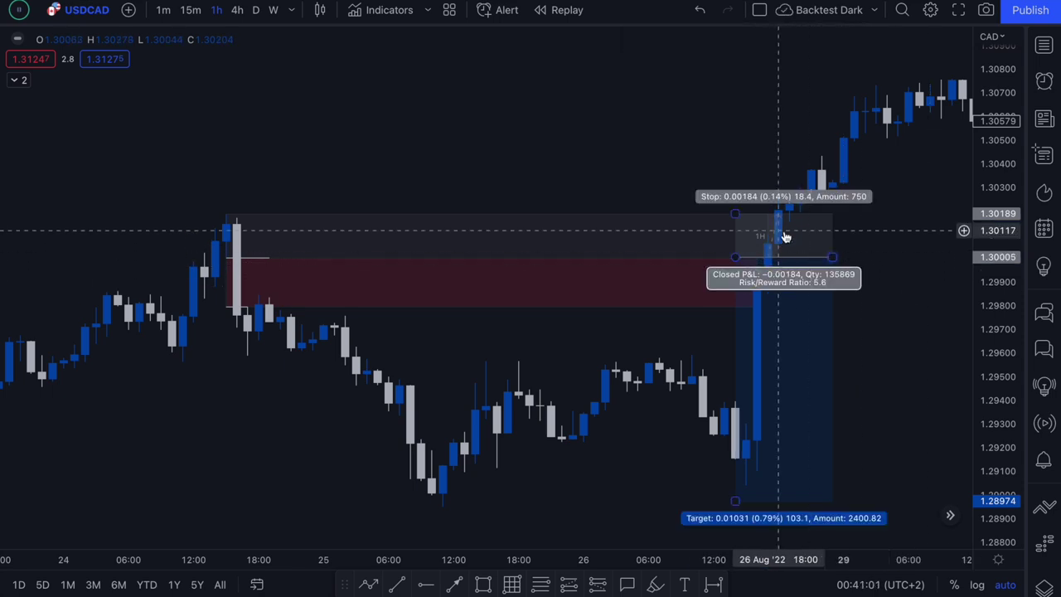
{"action": "left_click", "coordinate": [840, 387]}
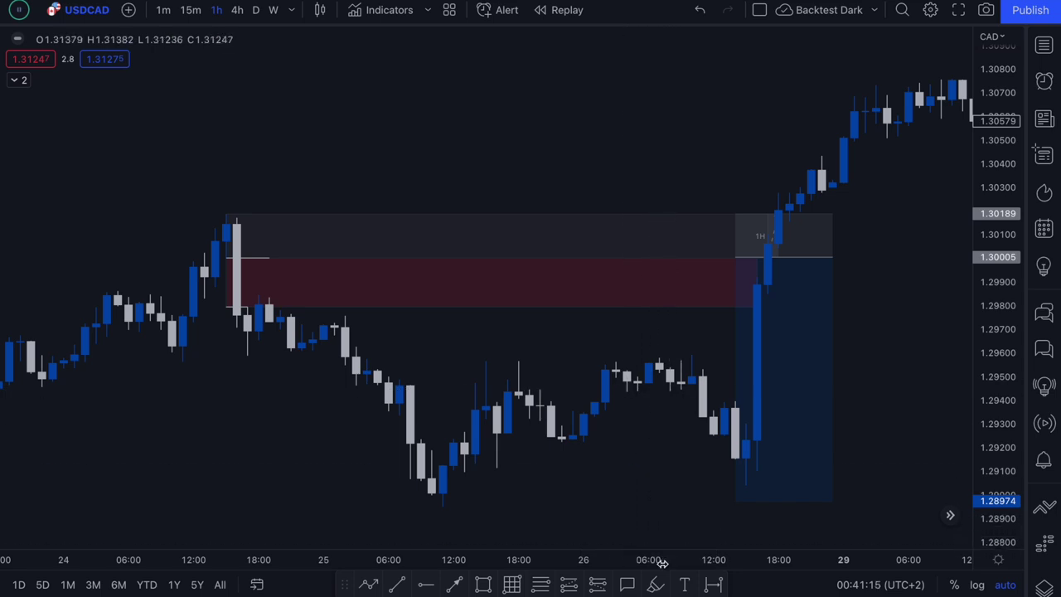
Step: Brush a downward arrow over the short position and a loop inside the 1H rectangle, undoing both
{"action": "left_click_drag", "start_coordinate": [758, 242], "coordinate": [876, 438]}
{"action": "left_click_drag", "start_coordinate": [769, 403], "coordinate": [871, 387]}
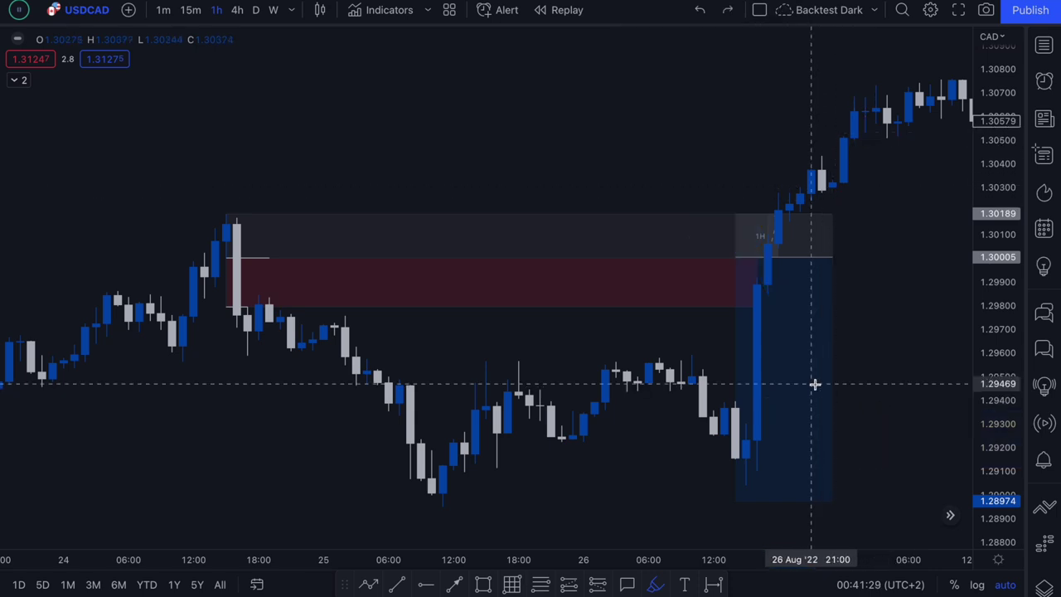
{"action": "scroll", "coordinate": [814, 383], "scroll_direction": "down", "scroll_amount": 2}
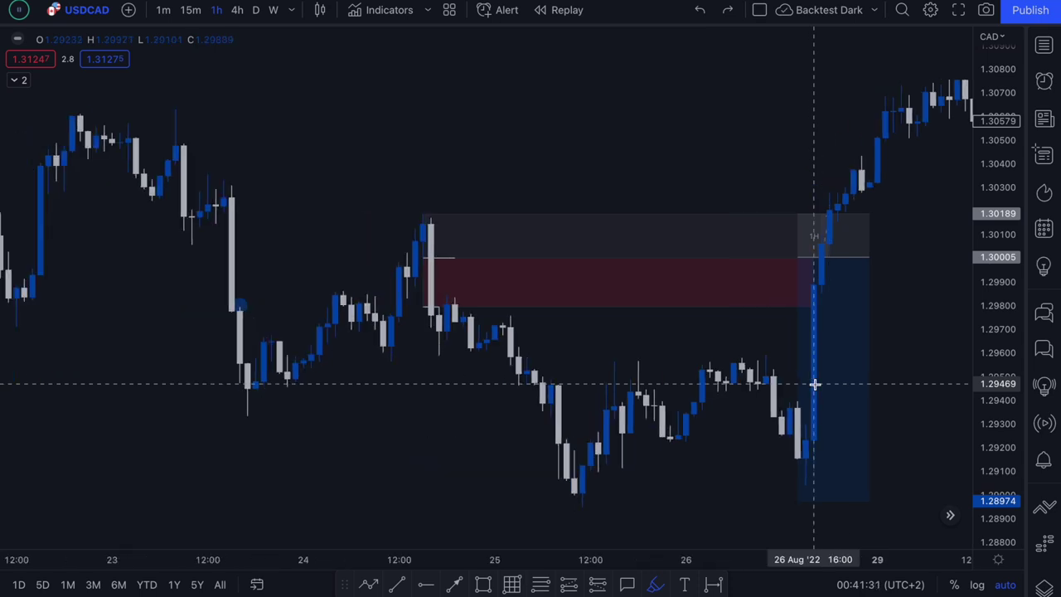
{"action": "scroll", "coordinate": [815, 384], "scroll_direction": "up", "scroll_amount": 2}
{"action": "mouse_move", "coordinate": [688, 218]}
{"action": "left_mouse_down"}
{"action": "mouse_move", "coordinate": [639, 215]}
{"action": "mouse_move", "coordinate": [687, 218]}
{"action": "left_mouse_up"}
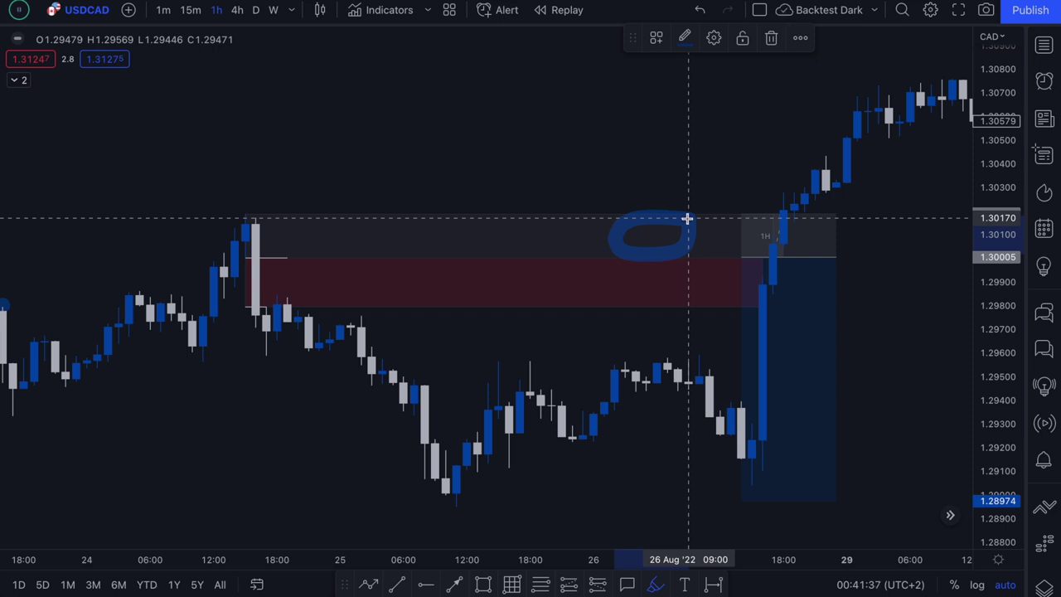
{"action": "key", "text": "ctrl+z"}
Step: Brush a loop in the 1H rectangle, a downward arrow through the short position and an upward arrow along the rally
{"action": "mouse_move", "coordinate": [679, 214]}
{"action": "left_mouse_down"}
{"action": "mouse_move", "coordinate": [644, 249]}
{"action": "mouse_move", "coordinate": [684, 218]}
{"action": "left_mouse_up"}
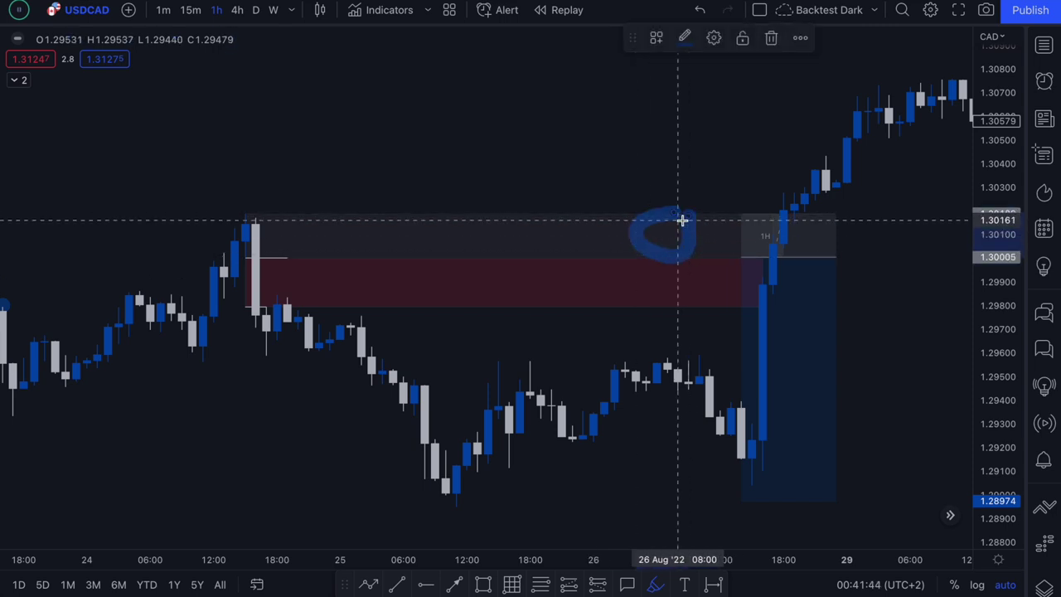
{"action": "left_click_drag", "start_coordinate": [736, 245], "coordinate": [791, 379]}
{"action": "mouse_move", "coordinate": [728, 356]}
{"action": "left_mouse_down"}
{"action": "mouse_move", "coordinate": [763, 407]}
{"action": "mouse_move", "coordinate": [825, 373]}
{"action": "left_mouse_up"}
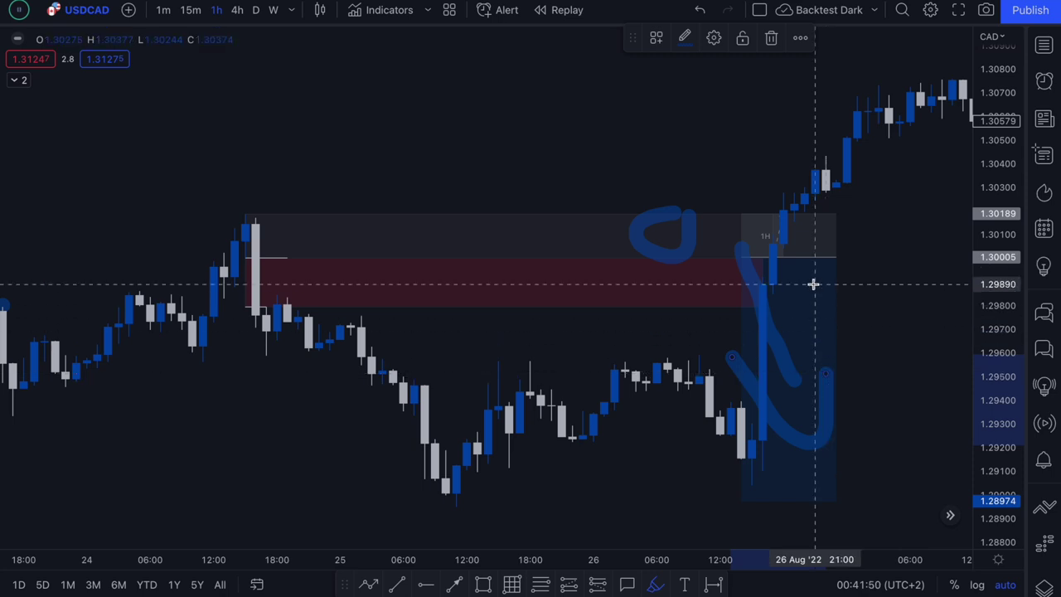
{"action": "mouse_move", "coordinate": [773, 309]}
{"action": "left_mouse_down"}
{"action": "mouse_move", "coordinate": [808, 208]}
{"action": "mouse_move", "coordinate": [846, 163]}
{"action": "left_mouse_up"}
{"action": "mouse_move", "coordinate": [802, 199]}
{"action": "left_mouse_down"}
{"action": "mouse_move", "coordinate": [876, 111]}
{"action": "mouse_move", "coordinate": [878, 209]}
{"action": "left_mouse_up"}
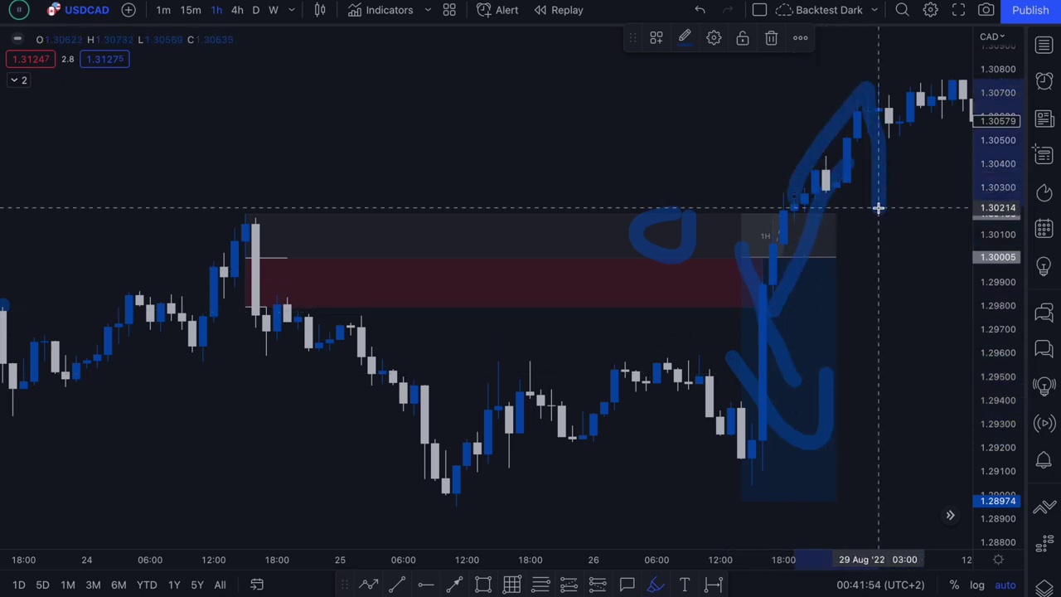
Step: Undo the brushed loop and both arrows around the short position
{"action": "key", "text": "ctrl+z"}
{"action": "key", "text": "ctrl+z"}
{"action": "key", "text": "ctrl+z"}
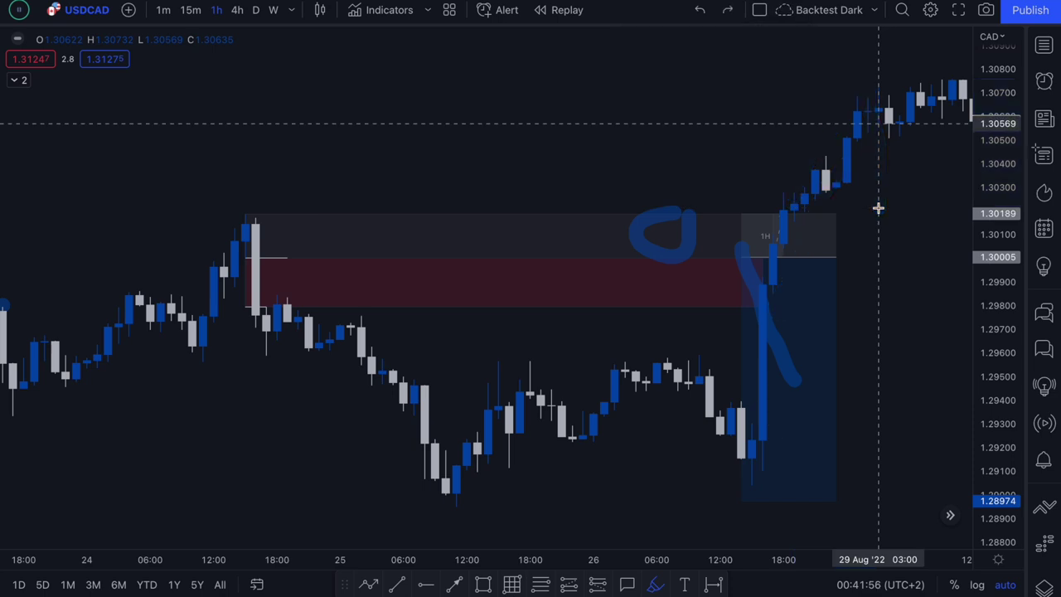
{"action": "key", "text": "ctrl+z"}
{"action": "key", "text": "ctrl+z"}
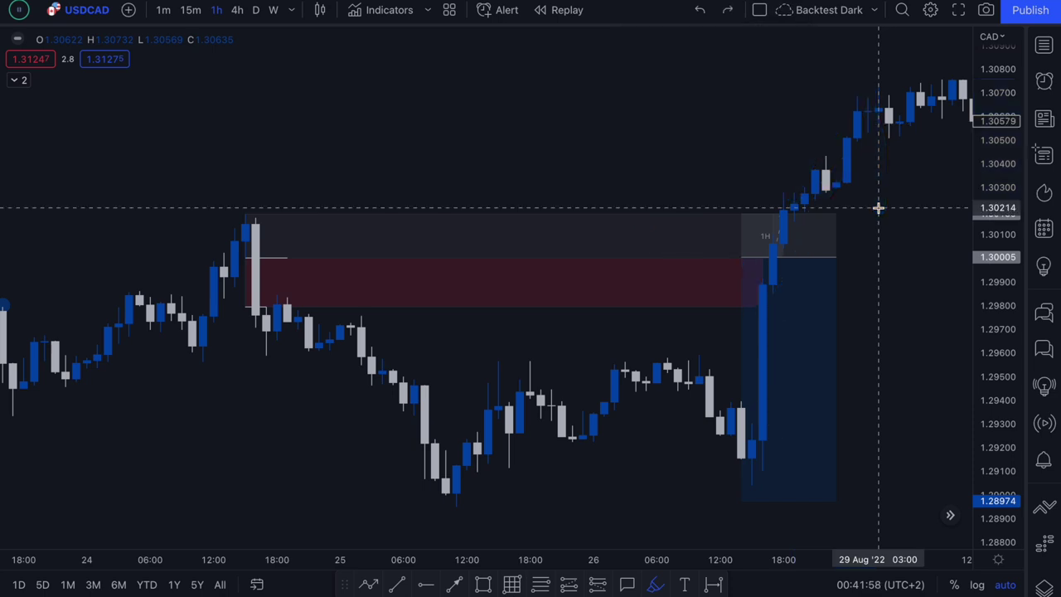
Step: Brush a box around part of the 1H and red zones and a curl beside it, undoing both strokes
{"action": "mouse_move", "coordinate": [659, 212]}
{"action": "left_mouse_down"}
{"action": "mouse_move", "coordinate": [540, 215]}
{"action": "mouse_move", "coordinate": [535, 306]}
{"action": "left_mouse_up"}
{"action": "left_click_drag", "start_coordinate": [689, 190], "coordinate": [636, 199]}
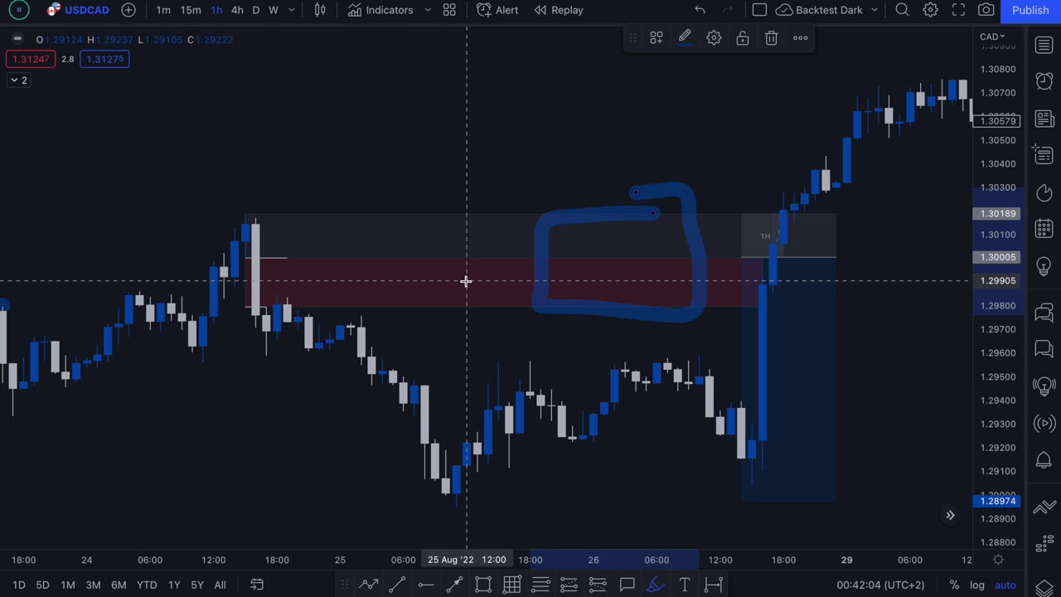
{"action": "left_click_drag", "start_coordinate": [455, 279], "coordinate": [488, 266]}
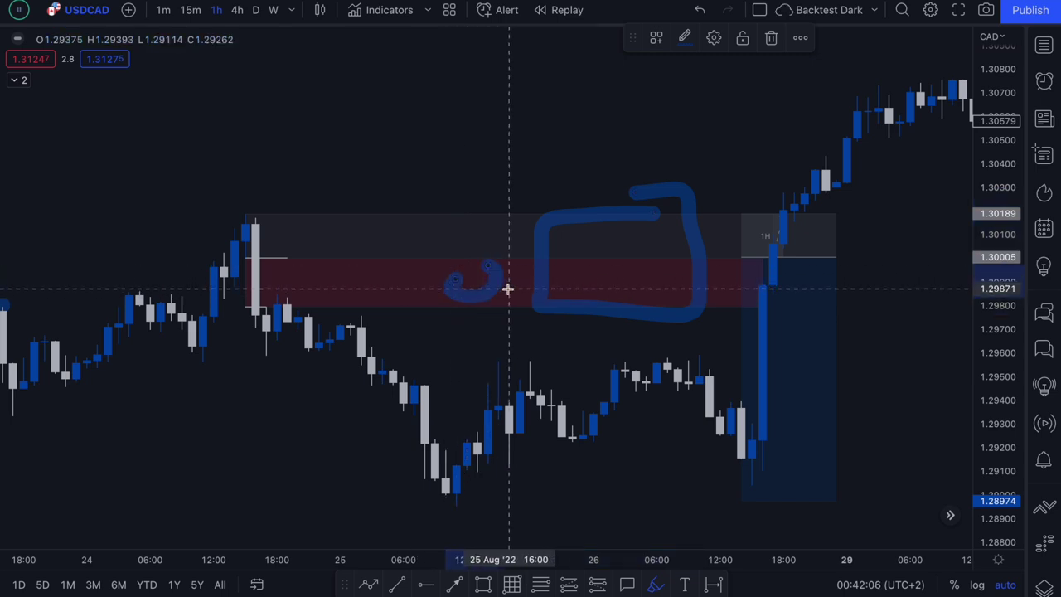
{"action": "key", "text": "ctrl+z"}
{"action": "key", "text": "ctrl+z"}
Step: Brush a loop around the short position's entry and a stroke down through its profit area, undoing both
{"action": "mouse_move", "coordinate": [773, 229]}
{"action": "left_mouse_down"}
{"action": "mouse_move", "coordinate": [750, 264]}
{"action": "mouse_move", "coordinate": [815, 405]}
{"action": "left_mouse_up"}
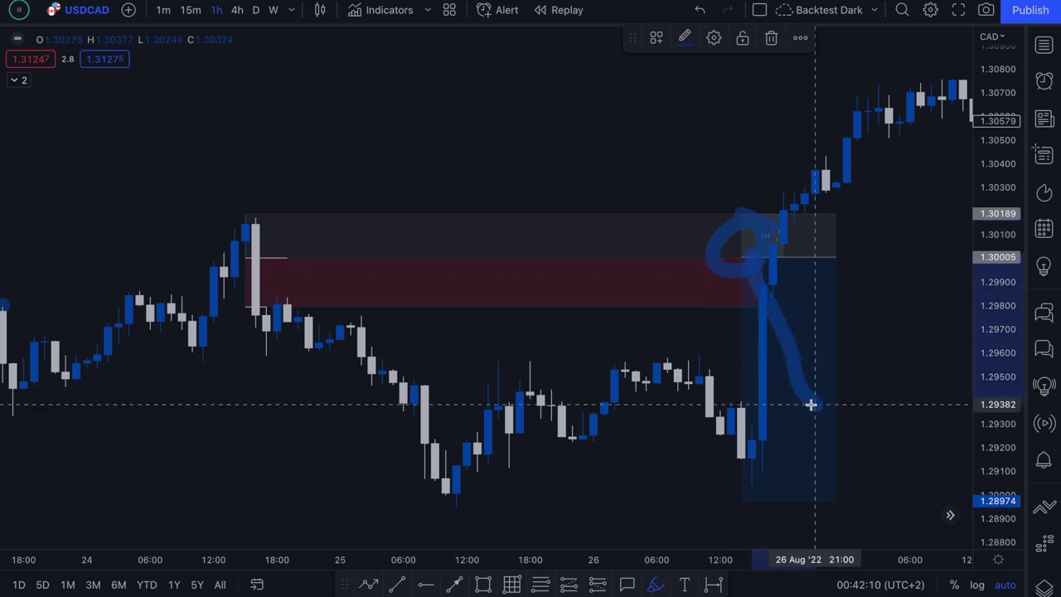
{"action": "key", "text": "ctrl+z"}
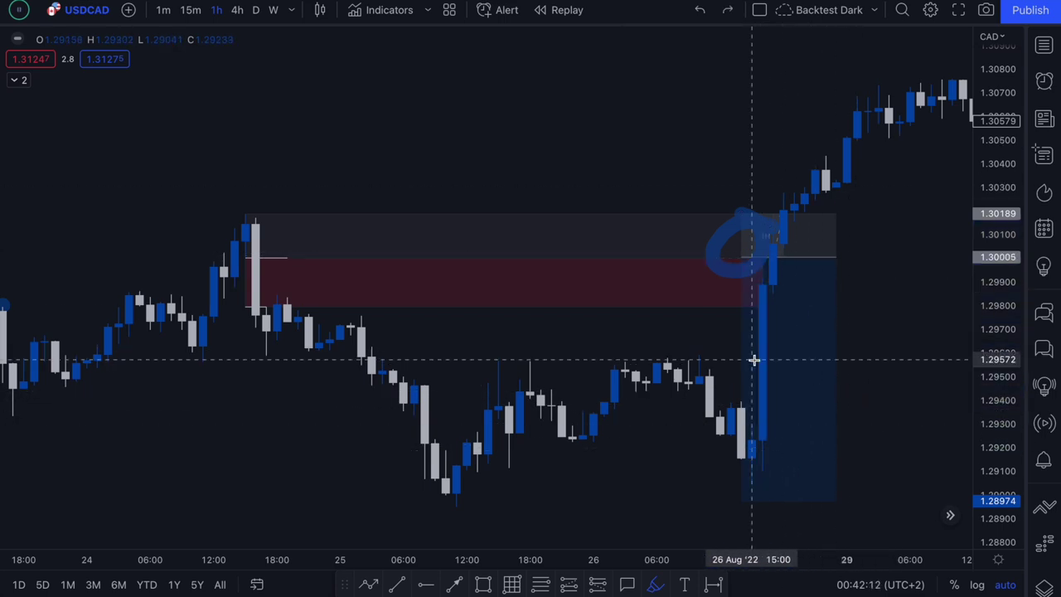
{"action": "key", "text": "ctrl+z"}
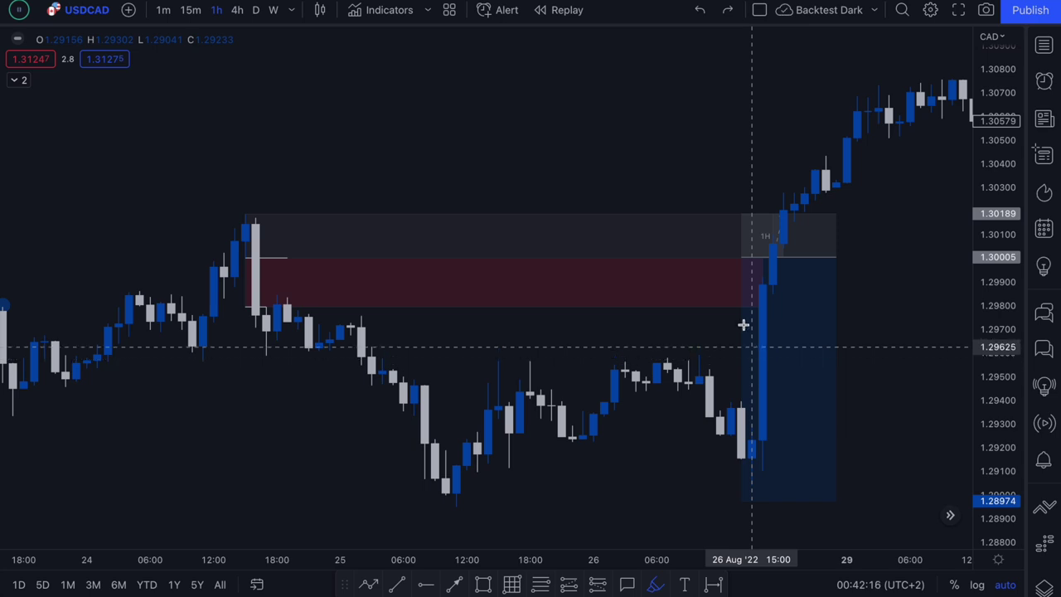
Step: Brush a loop inside the 1H rectangle and strokes on the earlier 22 August rally, undoing them
{"action": "left_click_drag", "start_coordinate": [658, 215], "coordinate": [671, 217]}
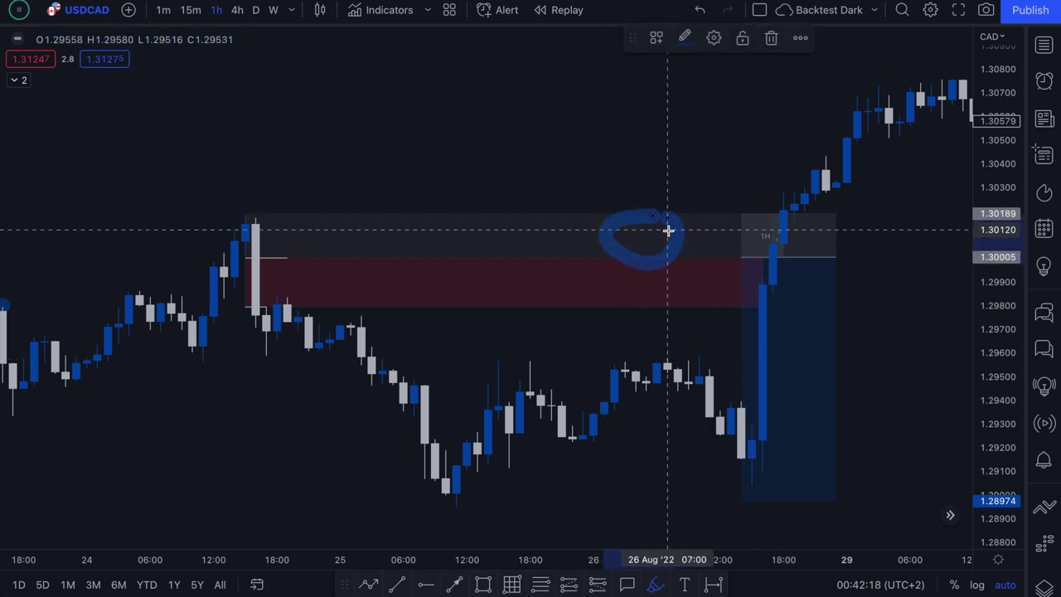
{"action": "scroll", "coordinate": [668, 231], "scroll_direction": "down", "scroll_amount": 4}
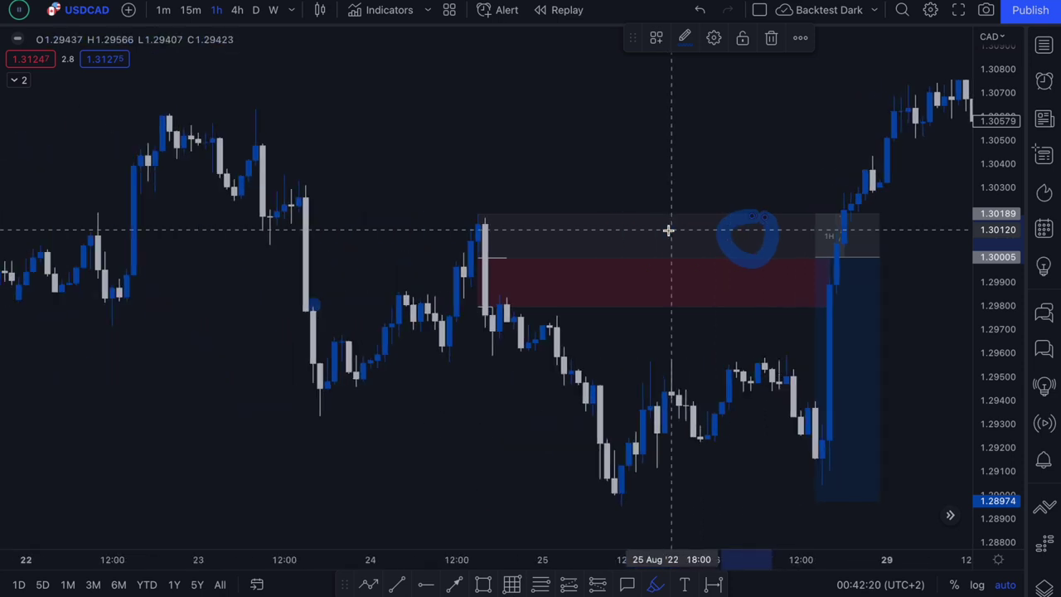
{"action": "mouse_move", "coordinate": [331, 201]}
{"action": "left_mouse_down"}
{"action": "mouse_move", "coordinate": [301, 237]}
{"action": "mouse_move", "coordinate": [367, 213]}
{"action": "mouse_move", "coordinate": [340, 214]}
{"action": "left_mouse_up"}
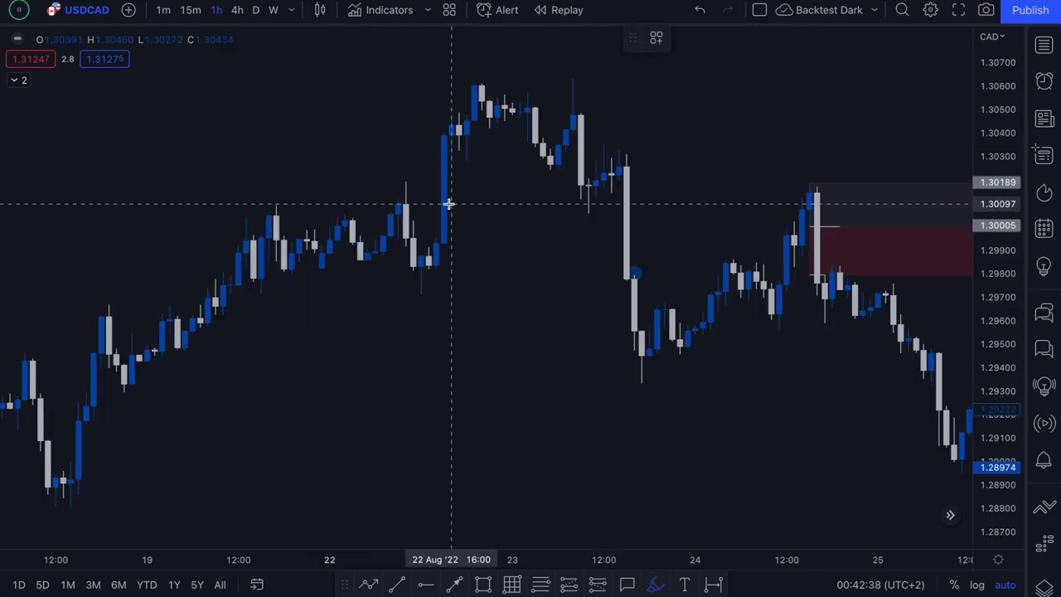
{"action": "mouse_move", "coordinate": [419, 199]}
{"action": "left_mouse_down"}
{"action": "mouse_move", "coordinate": [425, 208]}
{"action": "mouse_move", "coordinate": [445, 133]}
{"action": "left_mouse_up"}
{"action": "key", "text": "ctrl+z"}
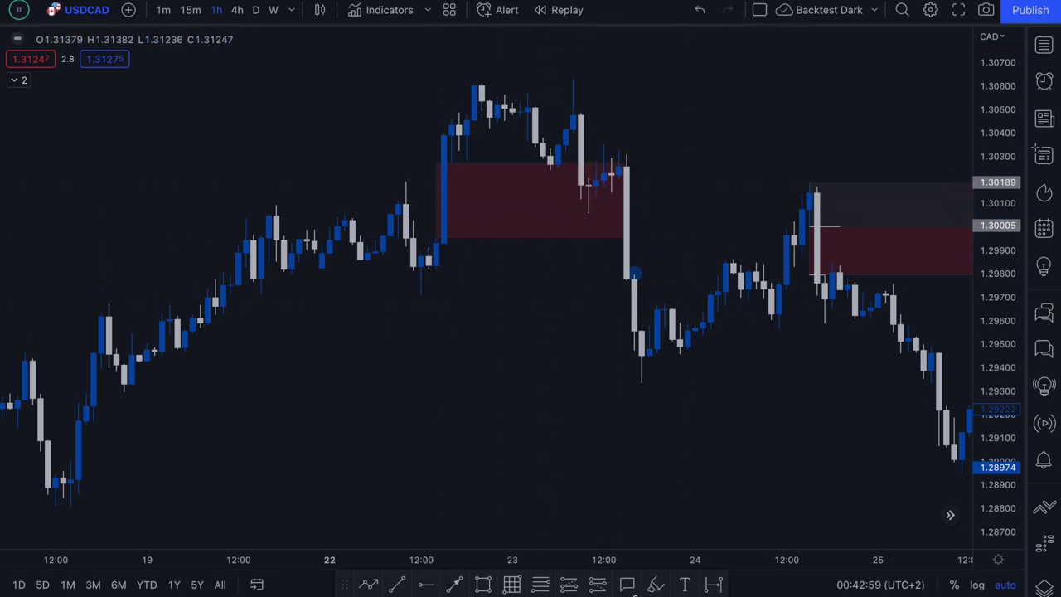
Step: Brush an upward arrow rising from the red rectangle at the 23 August drop, undoing its strokes
{"action": "left_click", "coordinate": [655, 584]}
{"action": "mouse_move", "coordinate": [588, 237]}
{"action": "left_mouse_down"}
{"action": "mouse_move", "coordinate": [623, 253]}
{"action": "mouse_move", "coordinate": [702, 140]}
{"action": "left_mouse_up"}
{"action": "left_click_drag", "start_coordinate": [643, 174], "coordinate": [733, 185]}
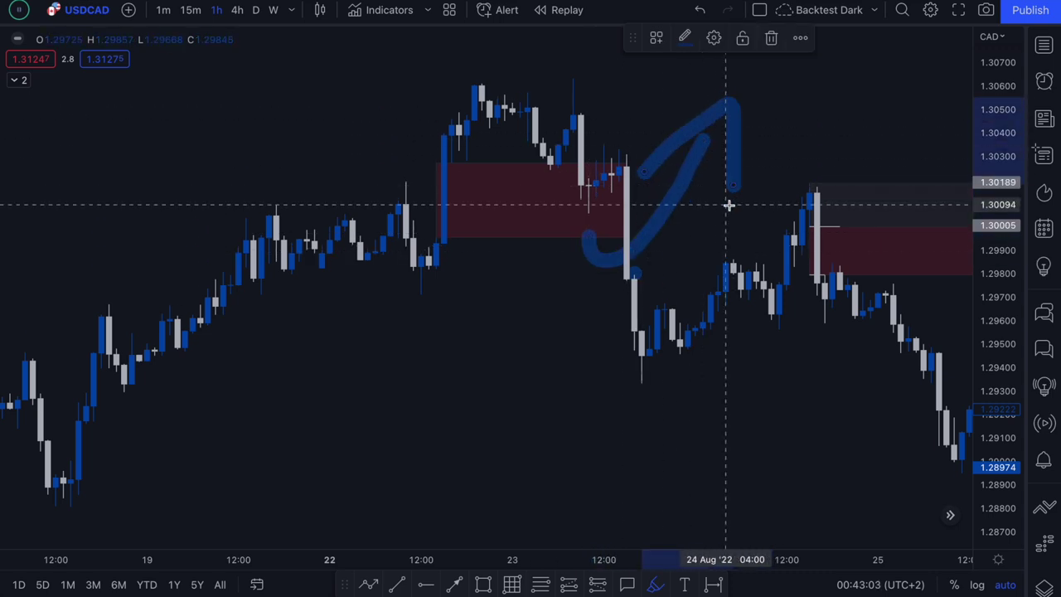
{"action": "key", "text": "ctrl+z"}
{"action": "key", "text": "ctrl+z"}
Step: Clone the 22 August red rectangle to the 18 August rally and fit it to the gap between 1.29160 and 1.29003
{"action": "mouse_move", "coordinate": [523, 168]}
{"action": "left_mouse_down"}
{"action": "mouse_move", "coordinate": [535, 206]}
{"action": "mouse_move", "coordinate": [329, 381]}
{"action": "mouse_move", "coordinate": [339, 393]}
{"action": "mouse_move", "coordinate": [403, 370]}
{"action": "mouse_move", "coordinate": [449, 369]}
{"action": "left_mouse_up"}
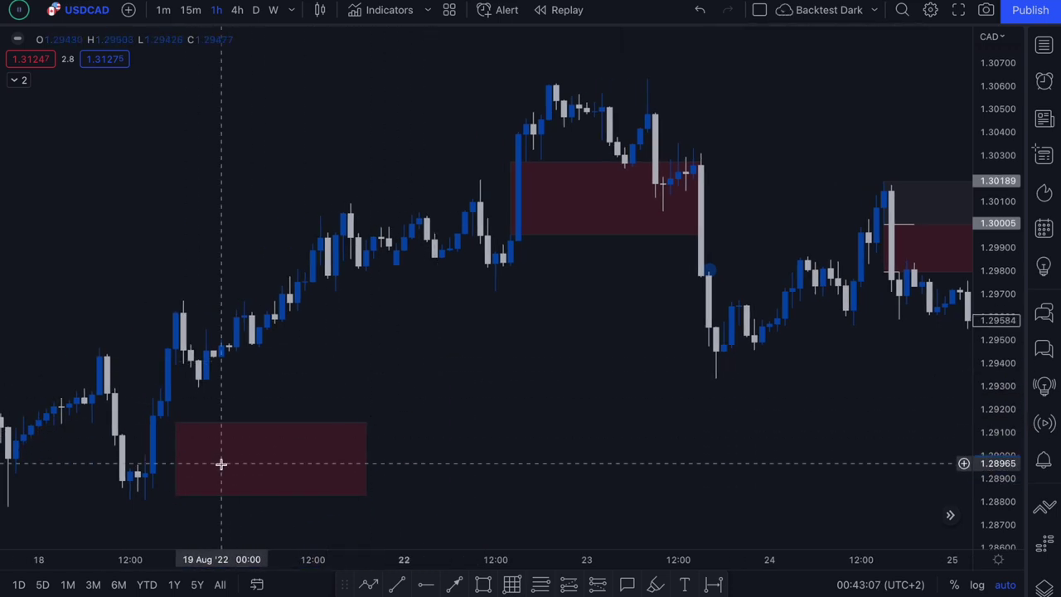
{"action": "left_click", "coordinate": [177, 496]}
{"action": "left_click_drag", "start_coordinate": [176, 497], "coordinate": [146, 436]}
{"action": "left_click", "coordinate": [384, 433]}
Step: Extend the lower red rectangle forward in time so that it ends at 25 August 08:00
{"action": "left_click_drag", "start_coordinate": [365, 436], "coordinate": [854, 423]}
{"action": "left_click", "coordinate": [765, 373]}
{"action": "scroll", "coordinate": [887, 314], "scroll_direction": "down", "scroll_amount": 3}
{"action": "left_click_drag", "start_coordinate": [888, 315], "coordinate": [585, 308]}
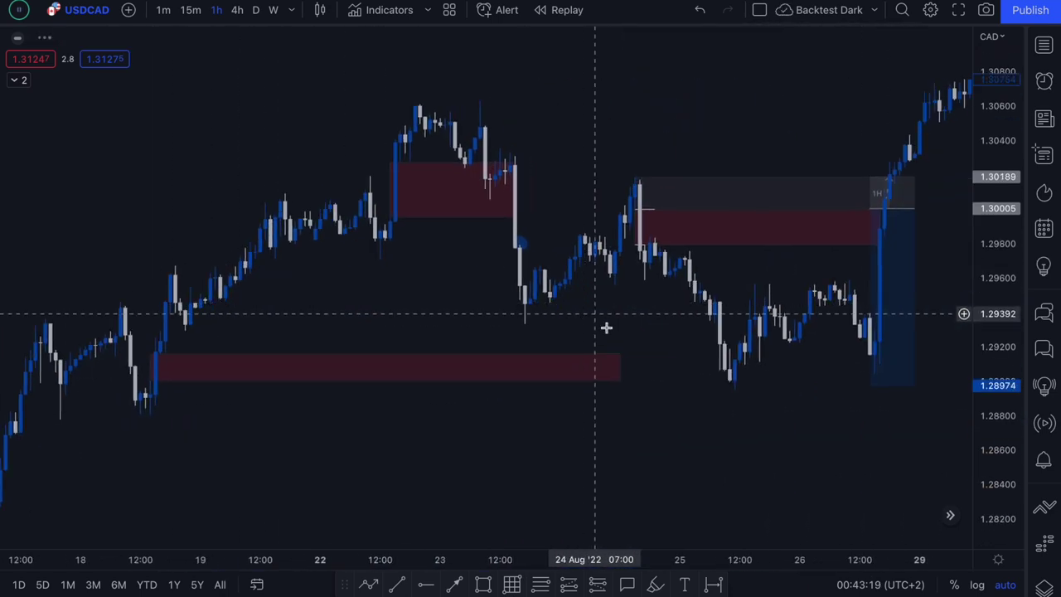
{"action": "left_click_drag", "start_coordinate": [619, 368], "coordinate": [726, 367]}
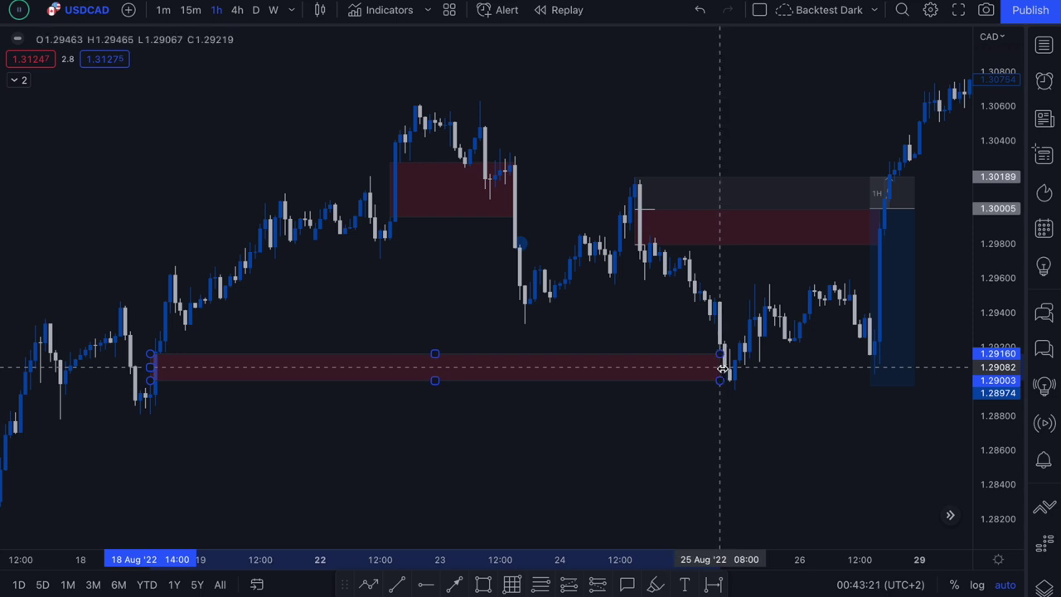
{"action": "left_click", "coordinate": [652, 336]}
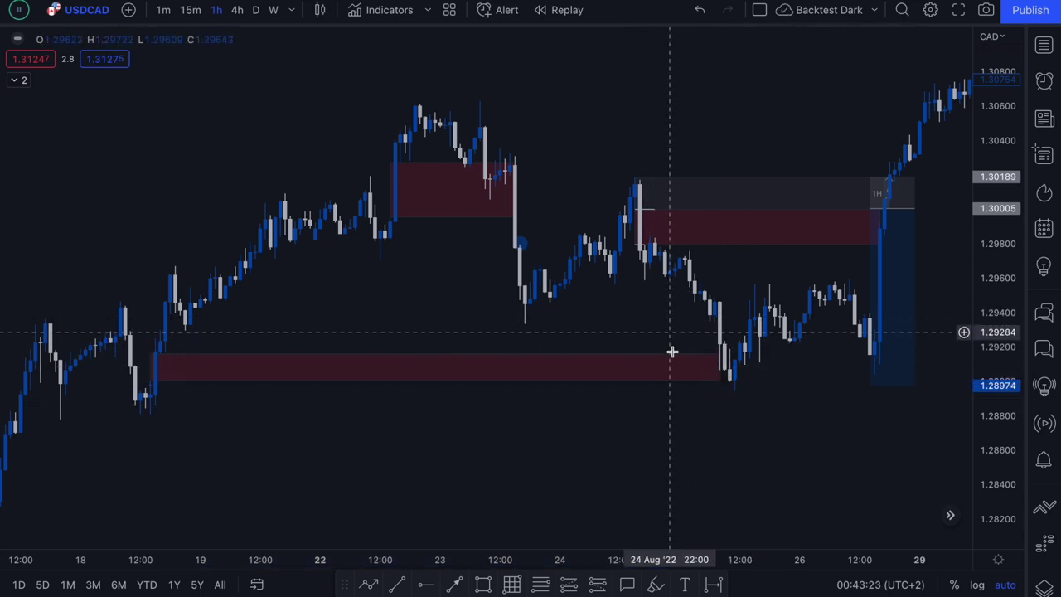
Step: Draw a rectangle beneath the lower red one, from 1.28960 to 1.28843, spanning 18 August 13:00 to 25 August 12:00
{"action": "left_click", "coordinate": [160, 372]}
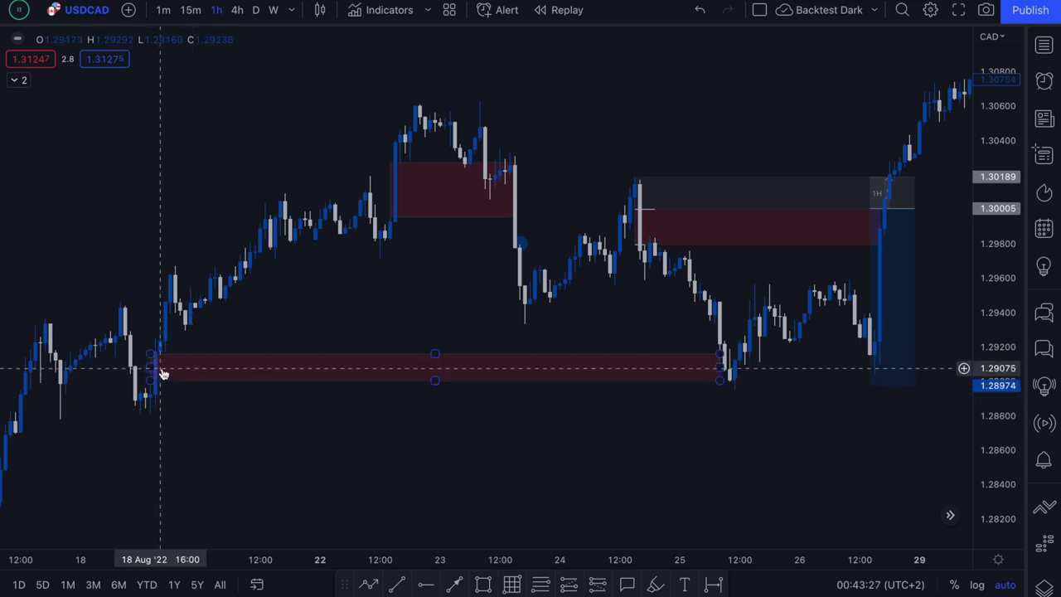
{"action": "left_click", "coordinate": [480, 585]}
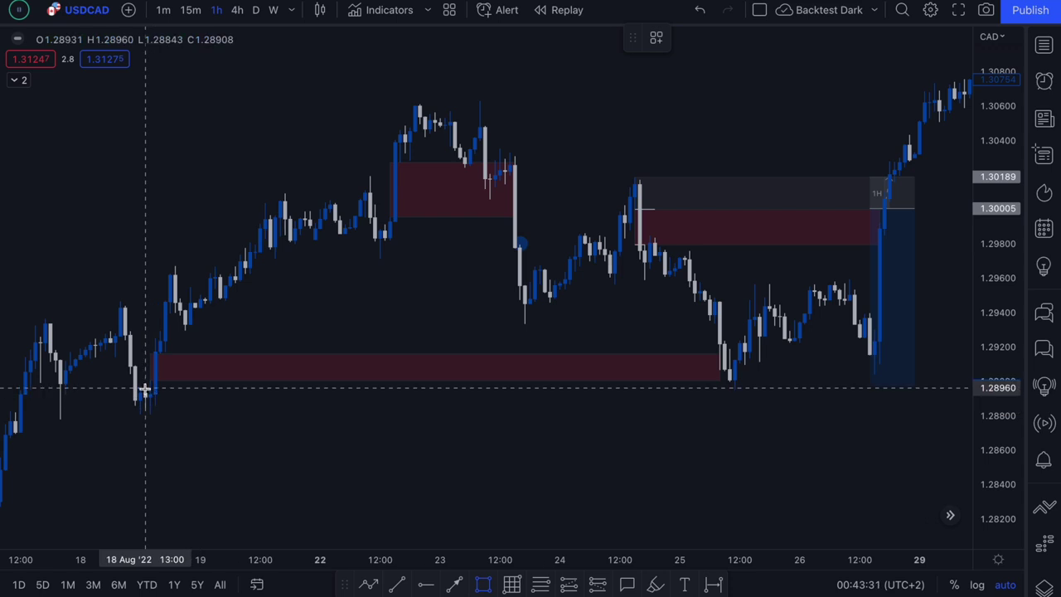
{"action": "left_click", "coordinate": [145, 387]}
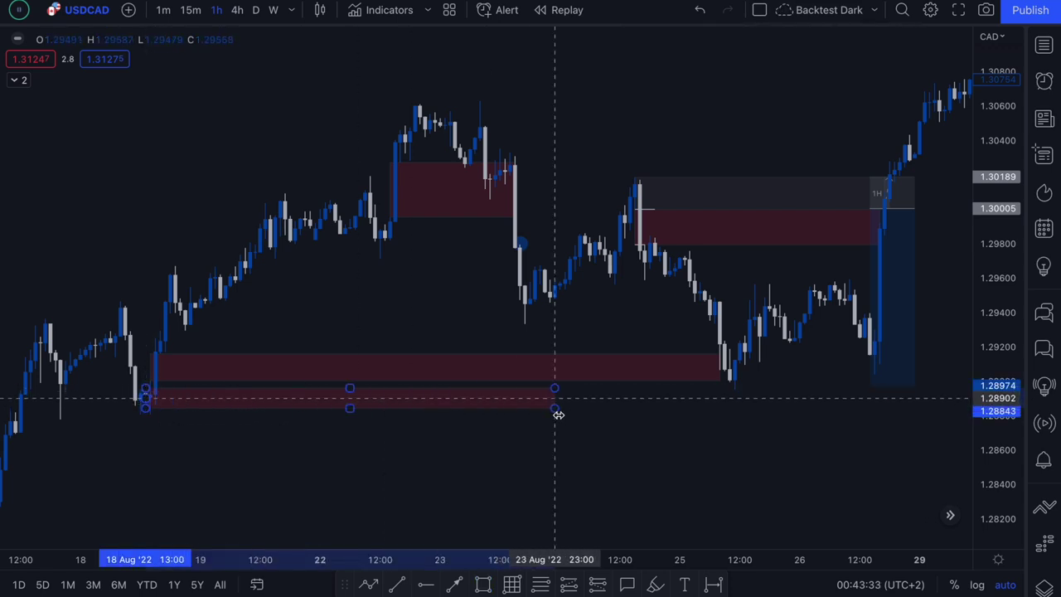
{"action": "left_click", "coordinate": [738, 400]}
Step: Apply the 1H template to the rectangle beneath the lower red gap and deselect it
{"action": "right_click", "coordinate": [738, 399]}
{"action": "mouse_move", "coordinate": [794, 392]}
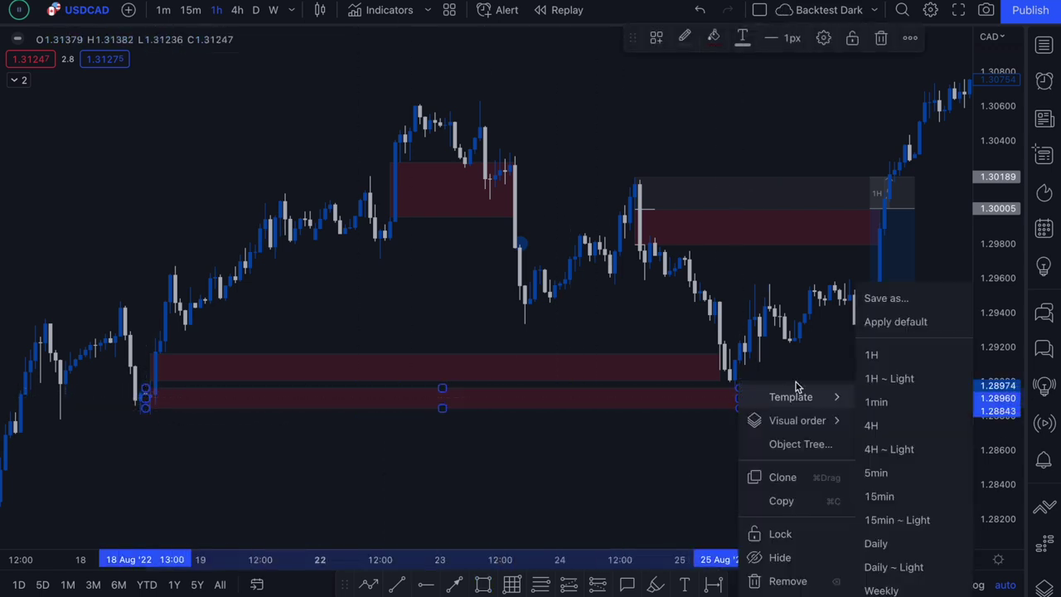
{"action": "left_click", "coordinate": [871, 353]}
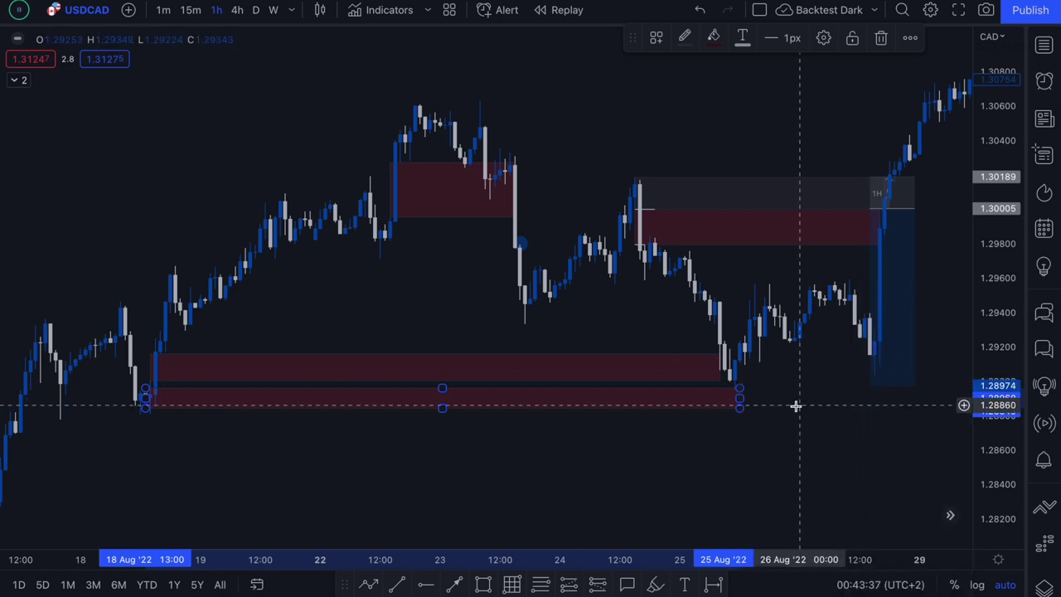
{"action": "right_click", "coordinate": [742, 390]}
{"action": "mouse_move", "coordinate": [754, 420]}
{"action": "left_click", "coordinate": [887, 446]}
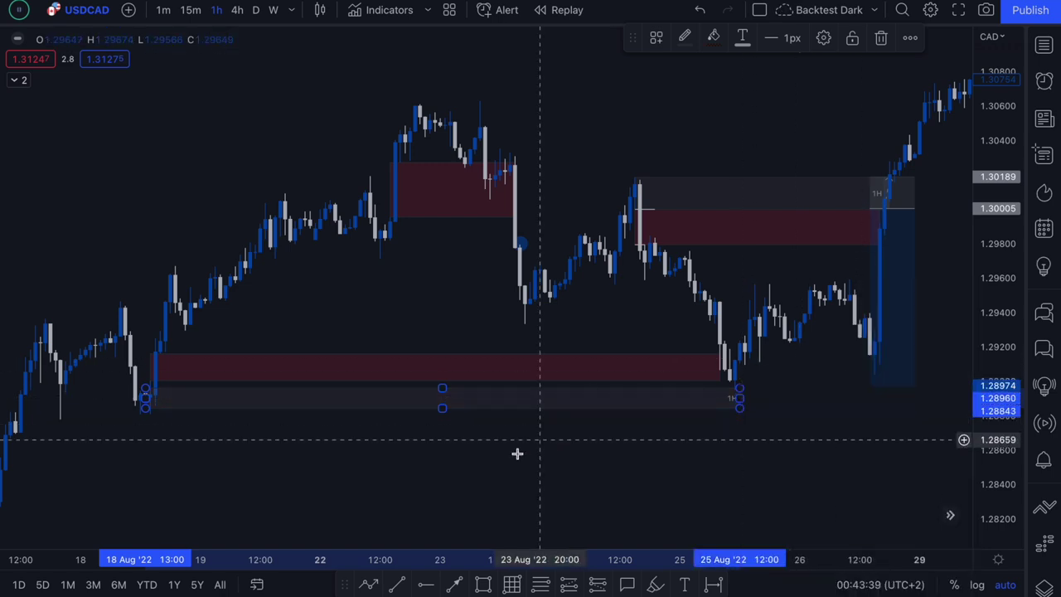
{"action": "key", "text": "Escape"}
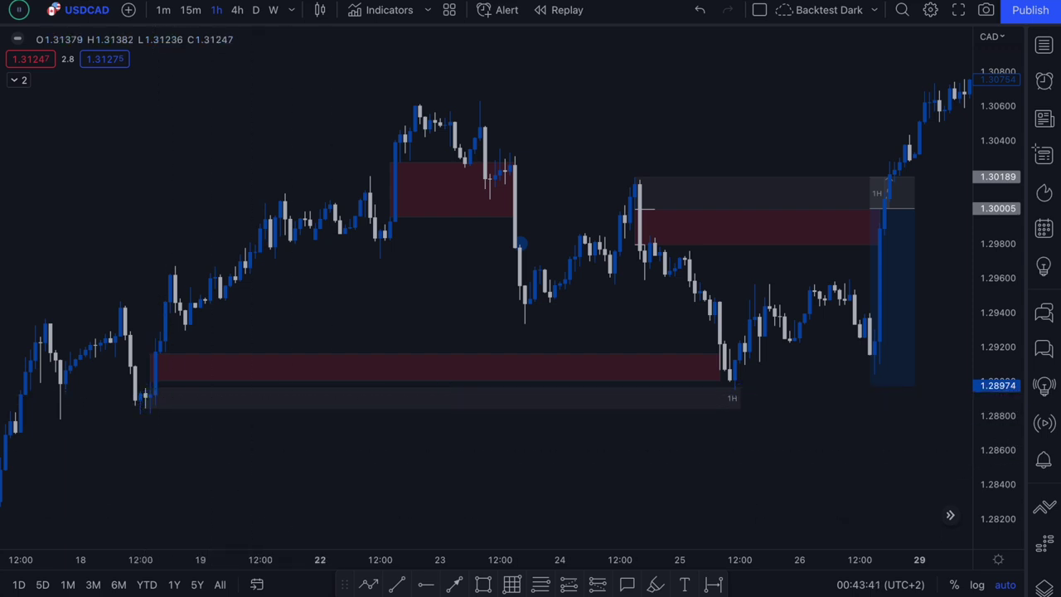
Step: Brush a mark below the 18 August low, plus marks at the prior high and in the red gap, undoing the latter two
{"action": "left_click", "coordinate": [655, 584]}
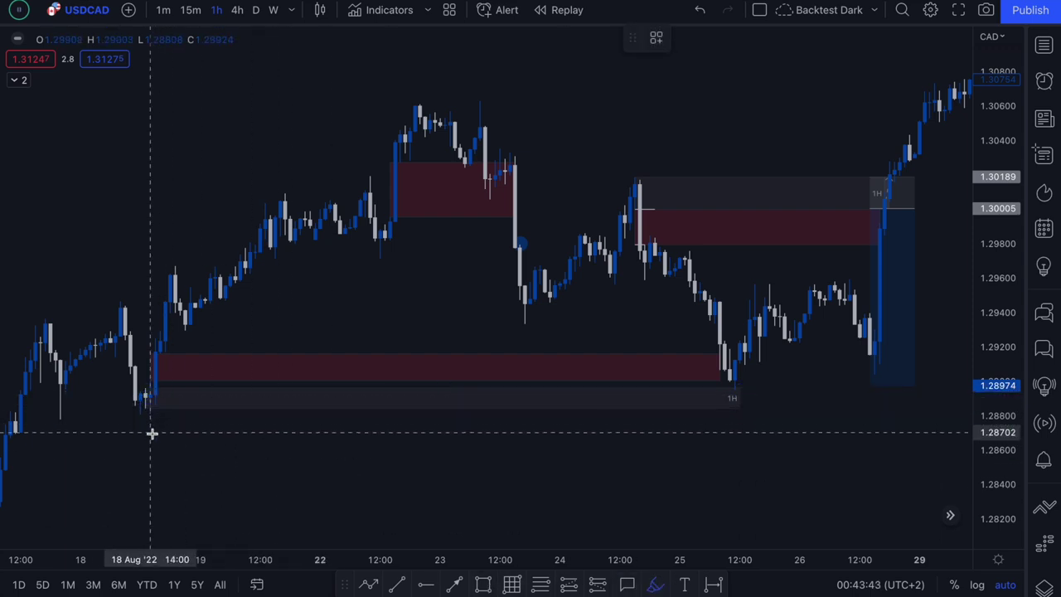
{"action": "left_click_drag", "start_coordinate": [152, 433], "coordinate": [150, 419]}
{"action": "mouse_move", "coordinate": [119, 300]}
{"action": "left_mouse_down"}
{"action": "mouse_move", "coordinate": [196, 377]}
{"action": "mouse_move", "coordinate": [174, 365]}
{"action": "left_mouse_up"}
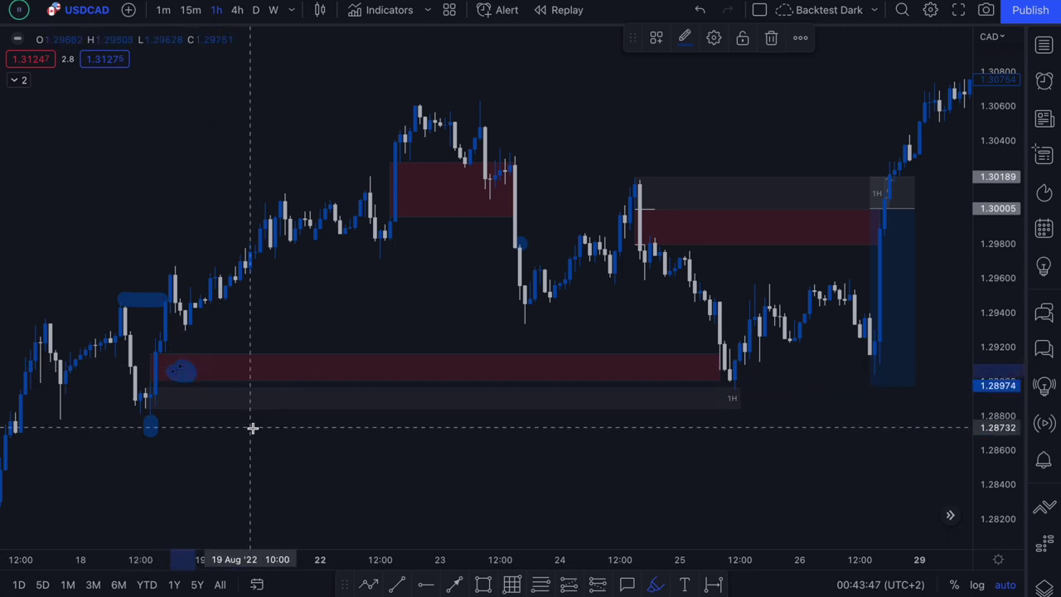
{"action": "key", "text": "ctrl+z"}
{"action": "key", "text": "ctrl+z"}
Step: Brush two marks where price reaches the lower 1H rectangle on 25 August, undoing each
{"action": "left_click_drag", "start_coordinate": [696, 406], "coordinate": [753, 395]}
{"action": "key", "text": "ctrl+z"}
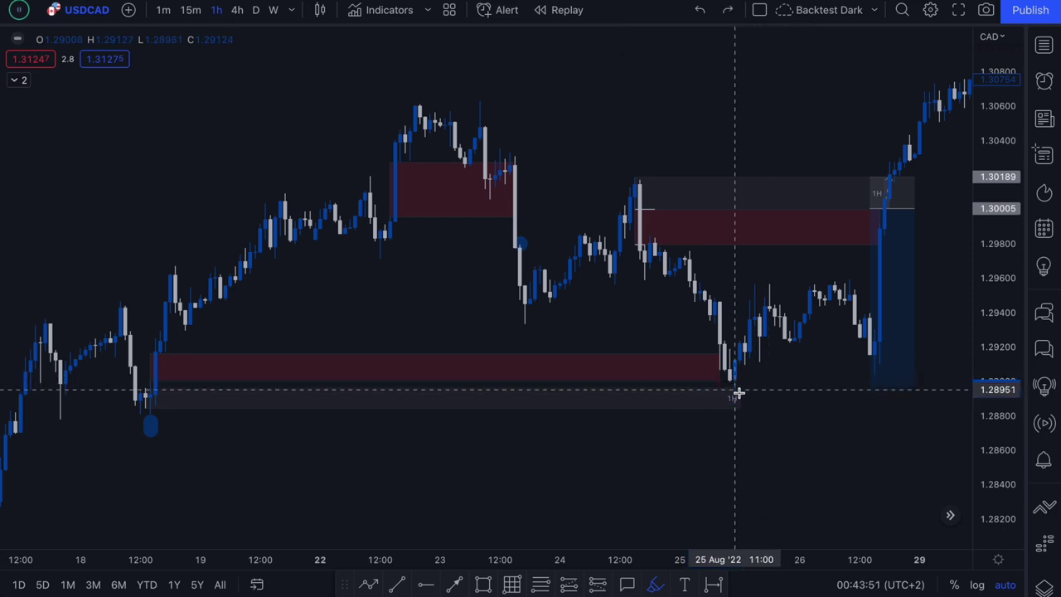
{"action": "left_click_drag", "start_coordinate": [745, 385], "coordinate": [750, 386]}
{"action": "key", "text": "ctrl+z"}
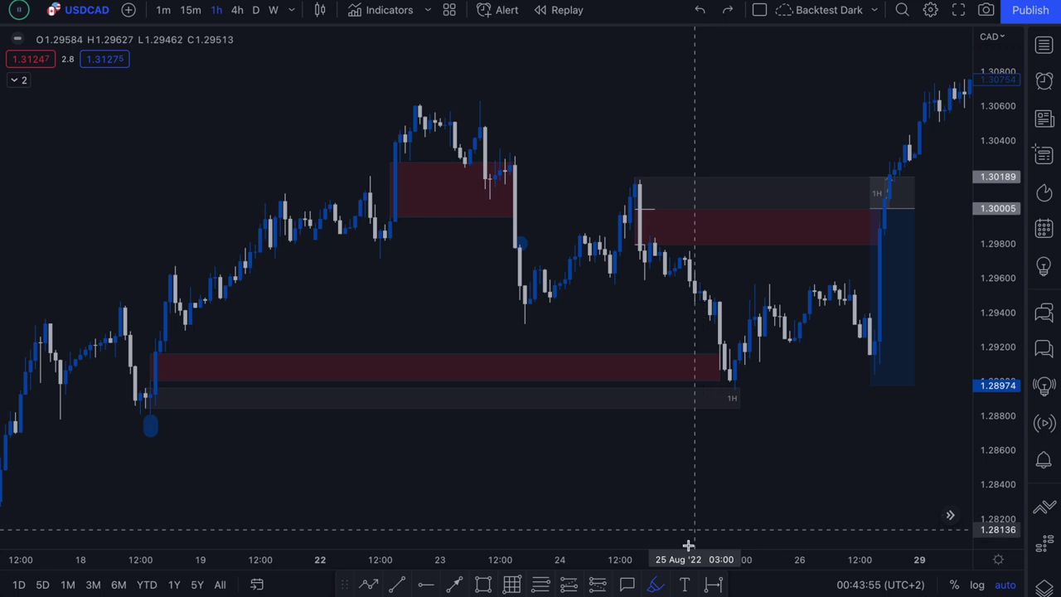
Step: Place a long position at 25 August 11:00 with entry 1.28967, stop 1.28783 and target 1.29996, ending at 25 August 22:00
{"action": "left_click", "coordinate": [572, 584]}
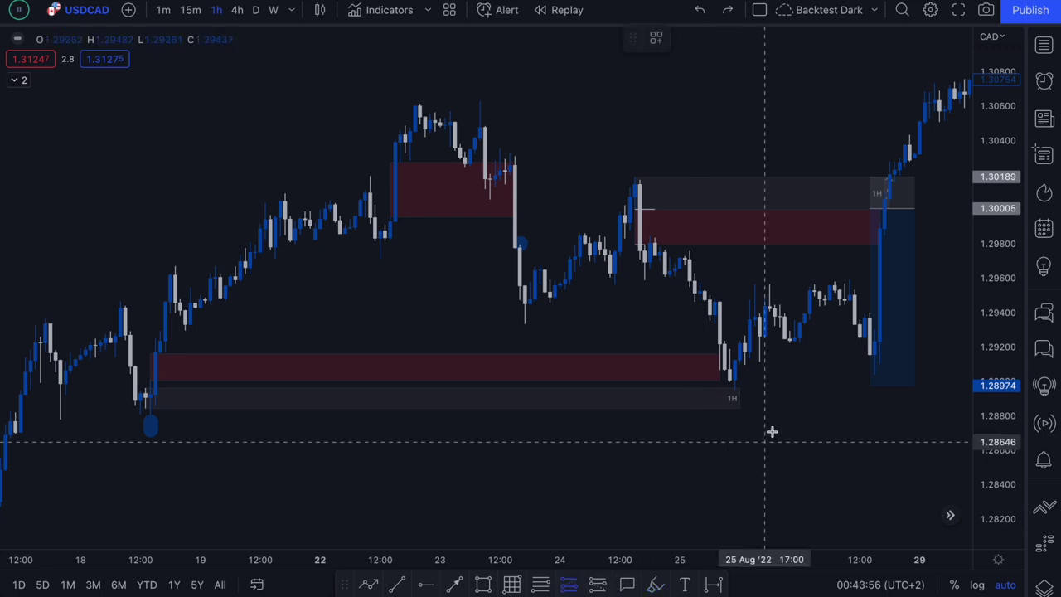
{"action": "left_click", "coordinate": [733, 388]}
{"action": "left_click_drag", "start_coordinate": [734, 473], "coordinate": [733, 419]}
{"action": "left_click_drag", "start_coordinate": [733, 302], "coordinate": [733, 211]}
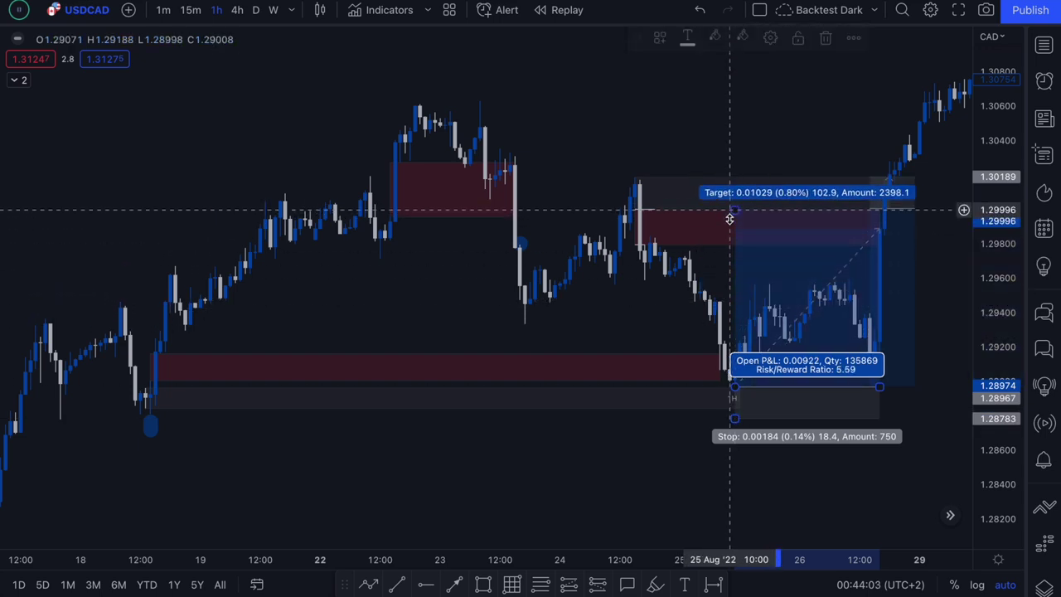
{"action": "left_click_drag", "start_coordinate": [878, 386], "coordinate": [789, 386]}
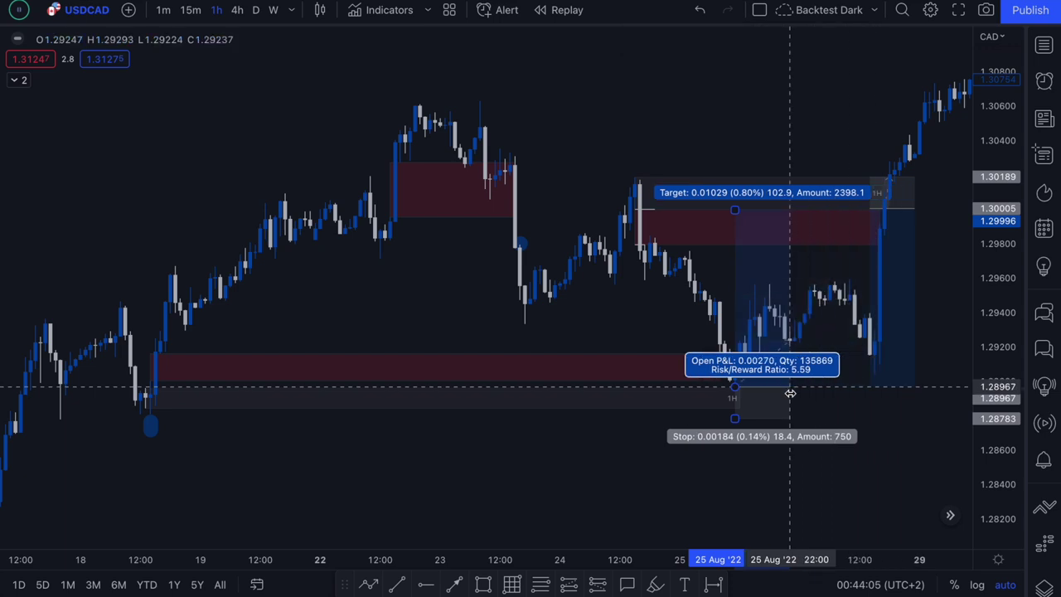
{"action": "left_click", "coordinate": [834, 450]}
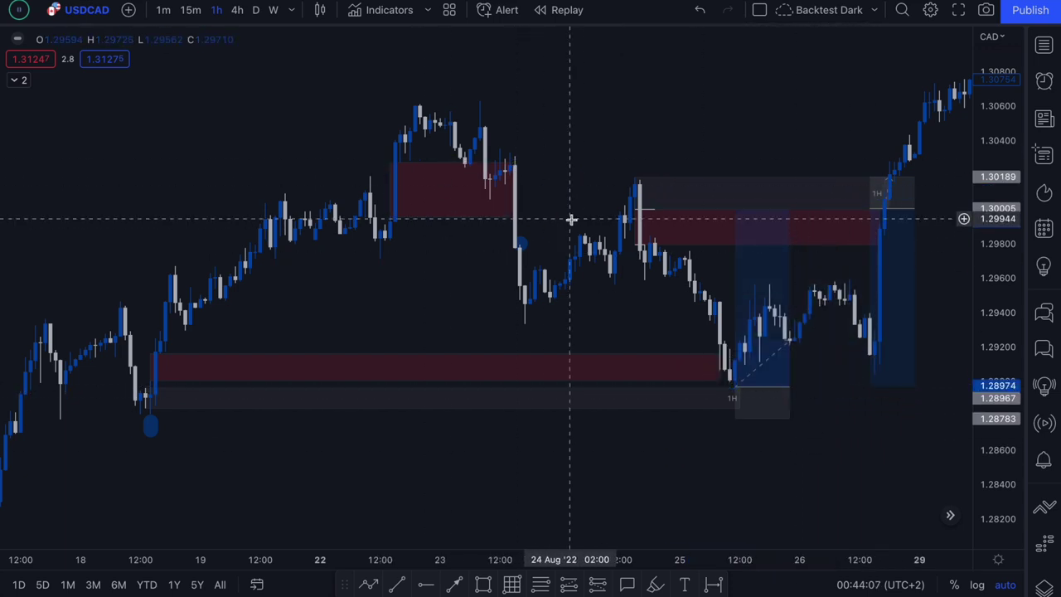
Step: Lower the long position's target to 1.29790, at the base of the upper red gap
{"action": "left_click_drag", "start_coordinate": [736, 212], "coordinate": [738, 245]}
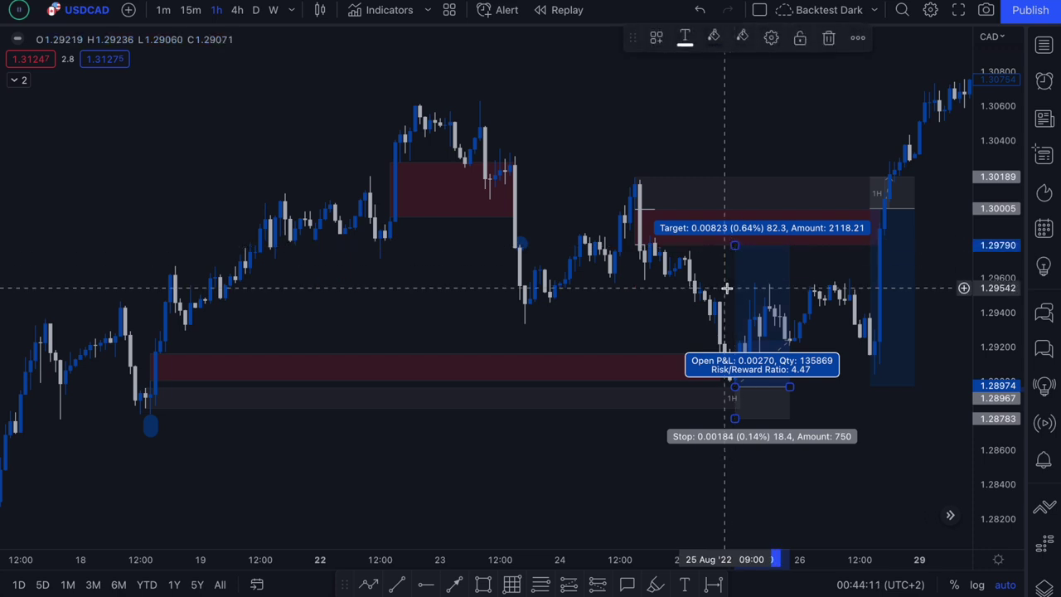
{"action": "left_click", "coordinate": [734, 230]}
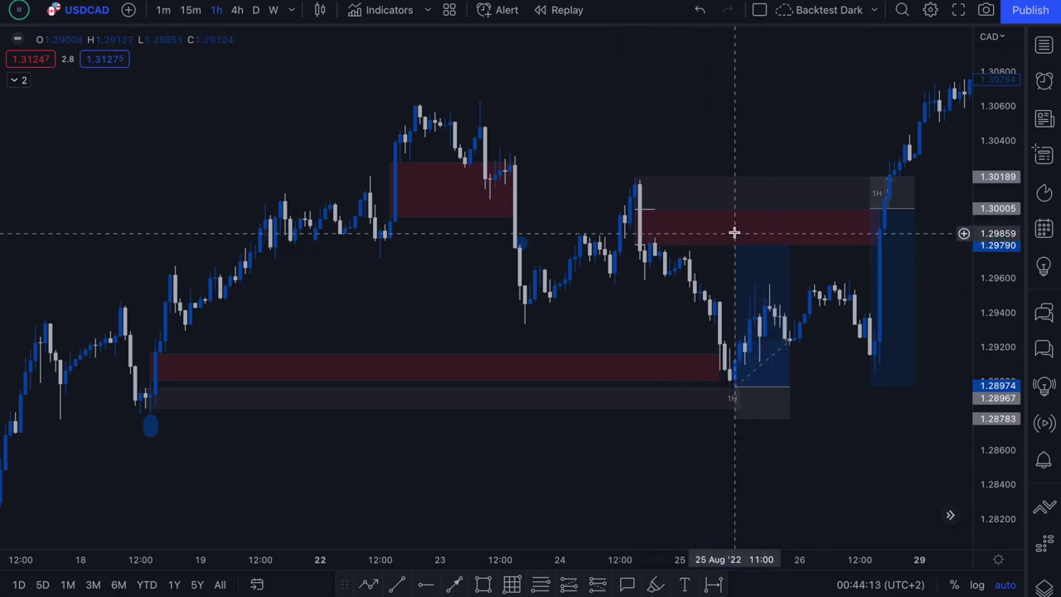
{"action": "left_click", "coordinate": [751, 286]}
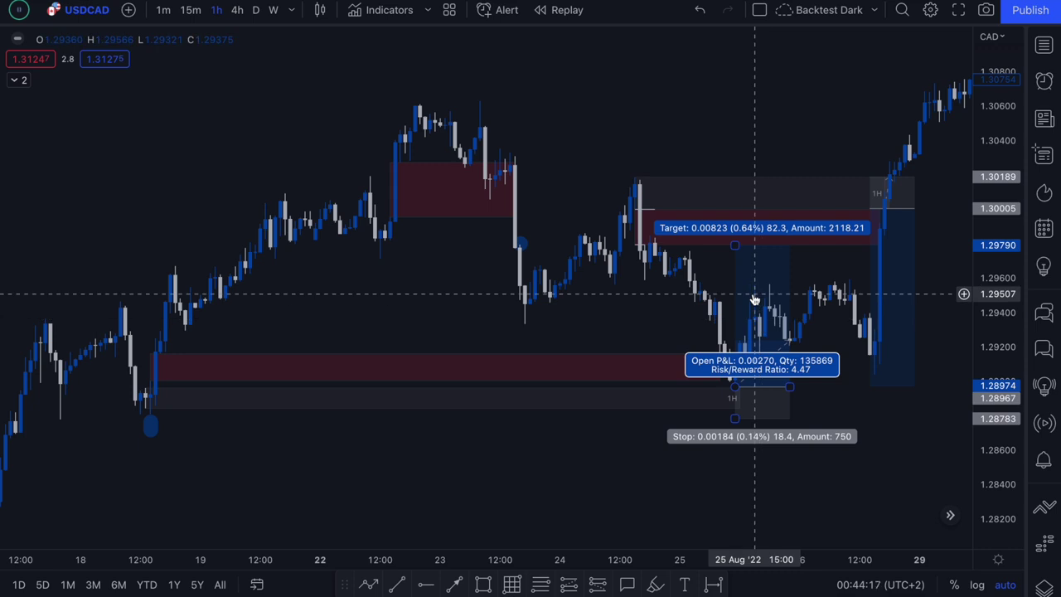
{"action": "left_click", "coordinate": [788, 232]}
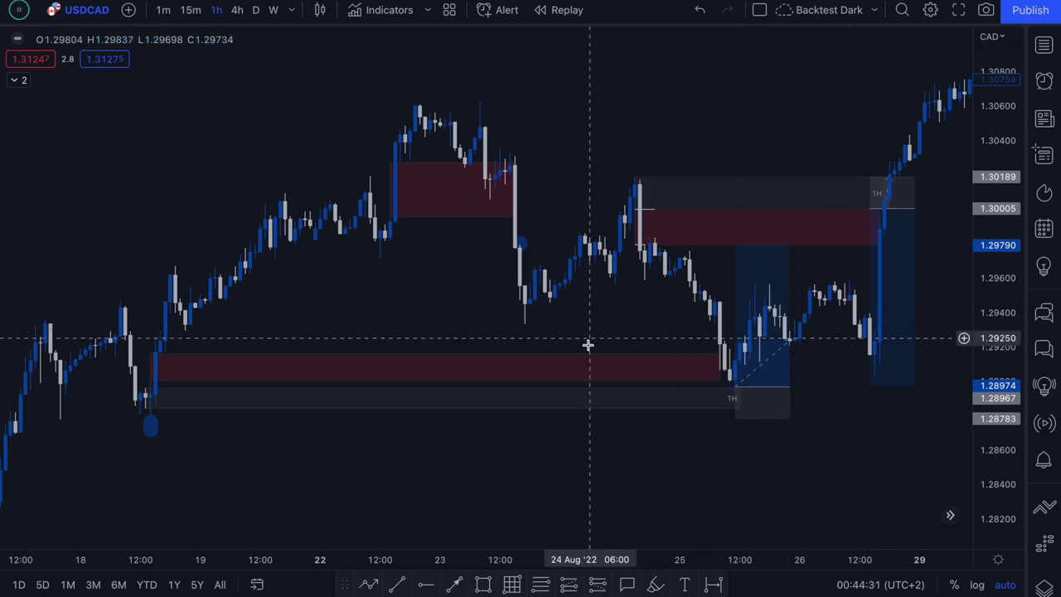
Step: Clone the lower red rectangle to the 23 August drop, fitting it from 1.30197 to 1.29795 and from 23 August 15:00 to 24 August 15:00
{"action": "left_click_drag", "start_coordinate": [434, 374], "coordinate": [509, 178]}
{"action": "left_click_drag", "start_coordinate": [509, 222], "coordinate": [521, 240]}
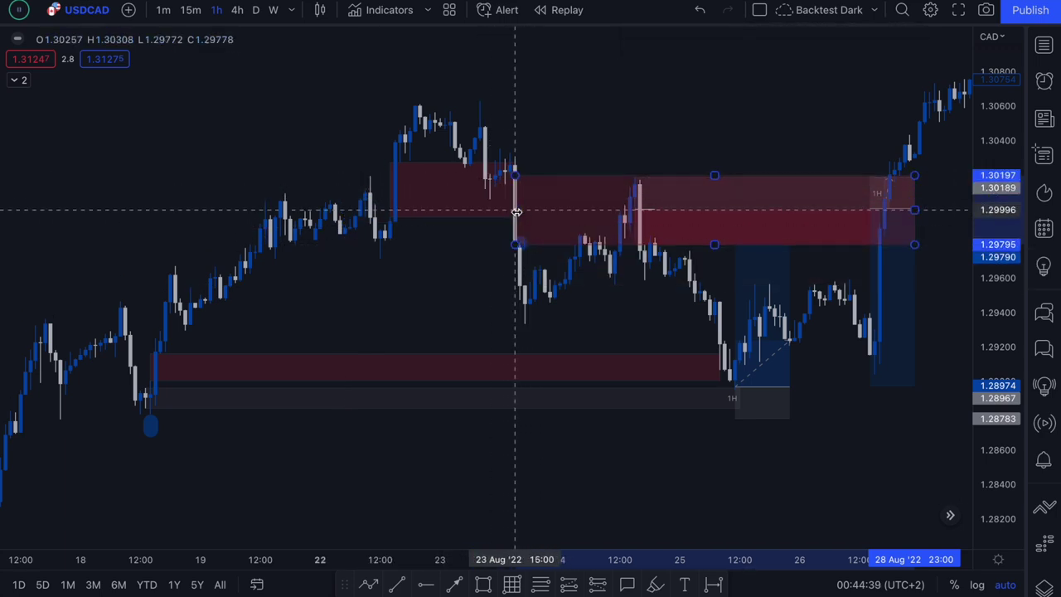
{"action": "left_click_drag", "start_coordinate": [915, 211], "coordinate": [635, 213]}
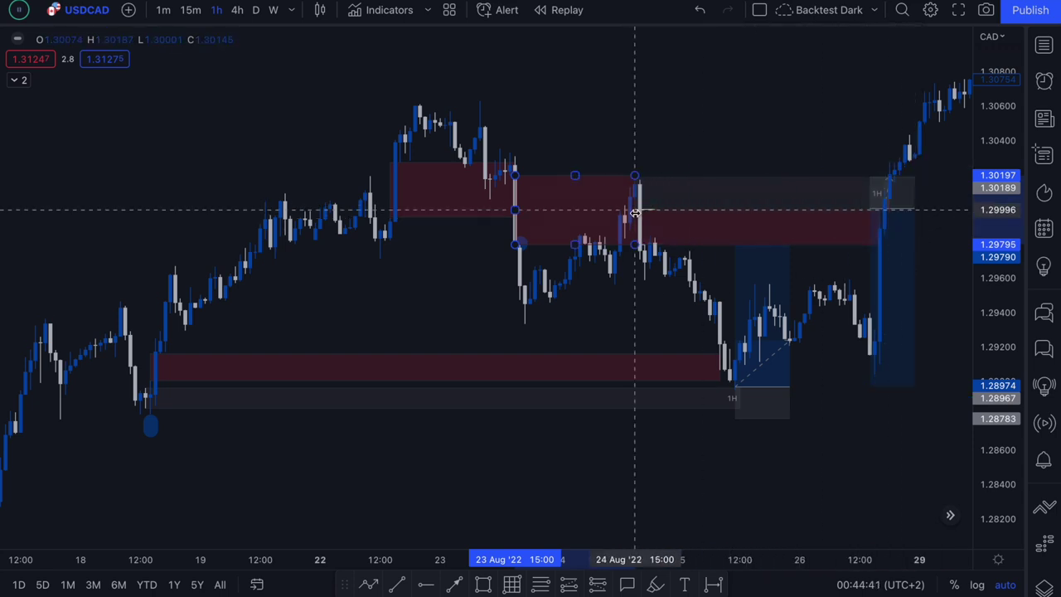
Step: Shorten the red rectangle over the 23 August drop so it ends at about 24 August 13:00
{"action": "left_click", "coordinate": [673, 142]}
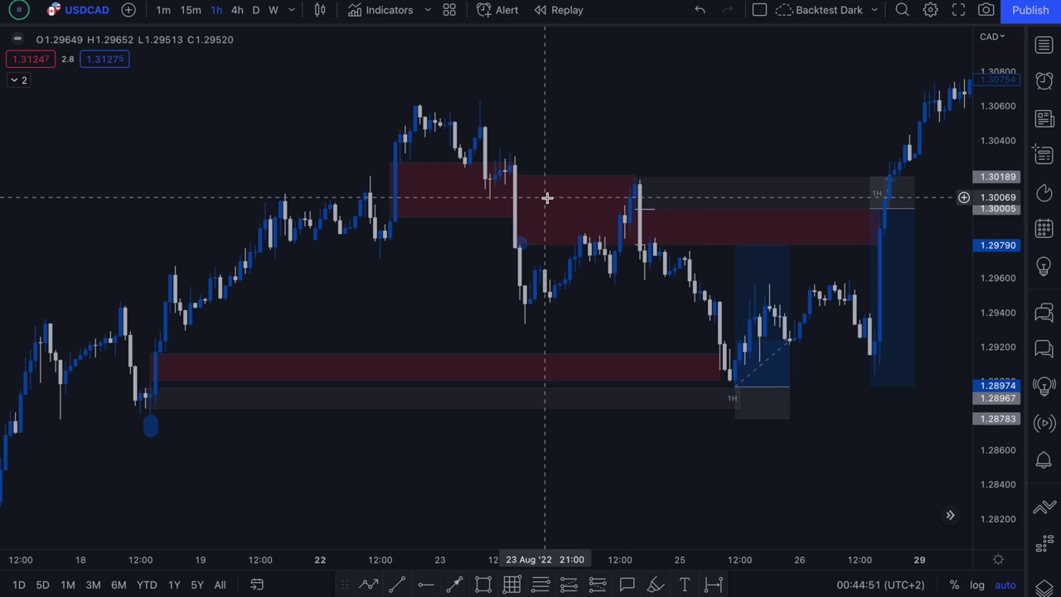
{"action": "left_click", "coordinate": [512, 165]}
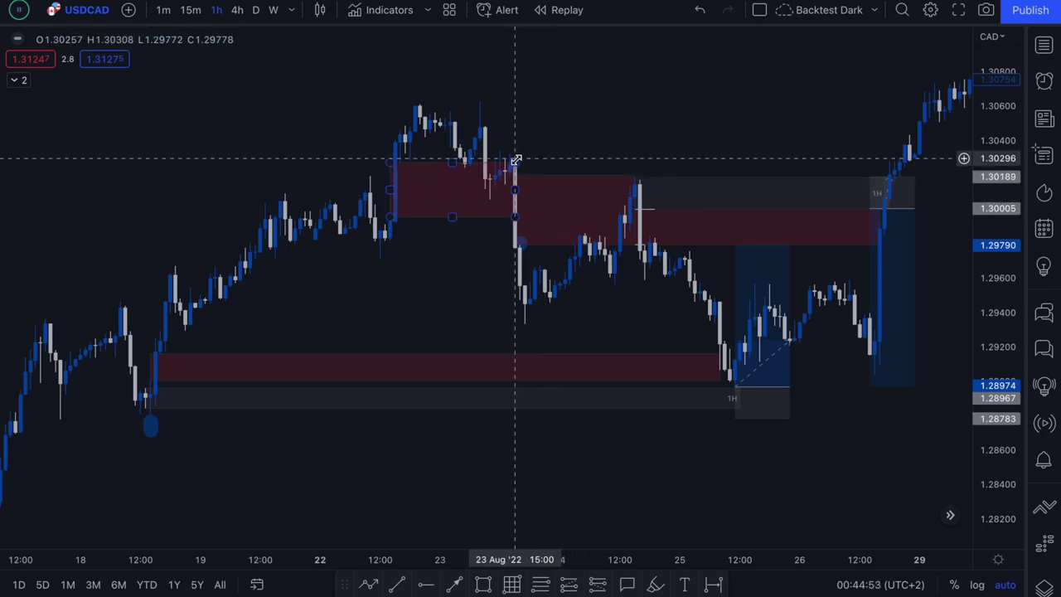
{"action": "left_click", "coordinate": [665, 345]}
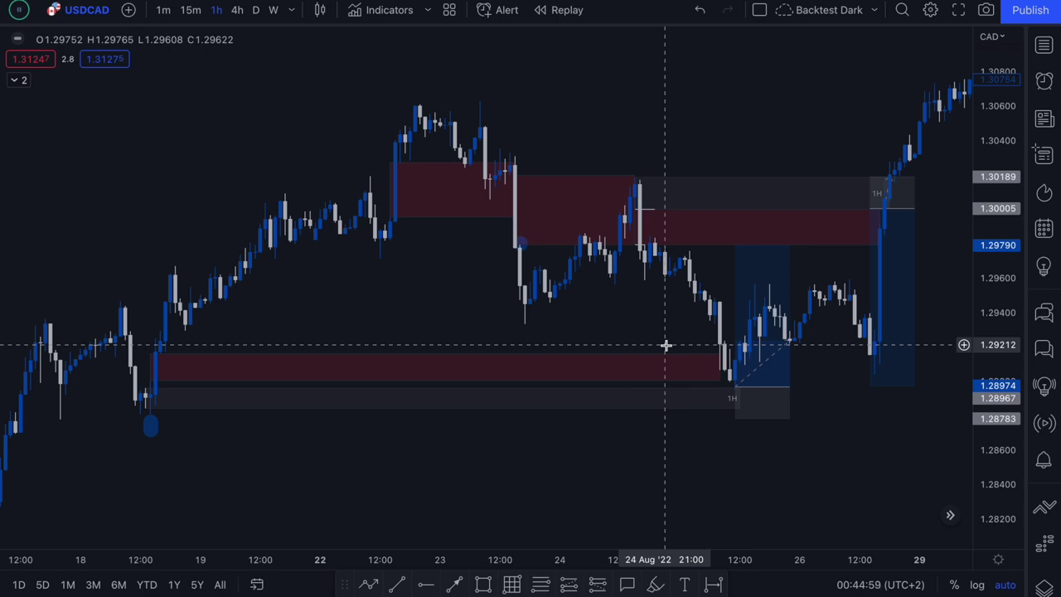
{"action": "left_click", "coordinate": [615, 213]}
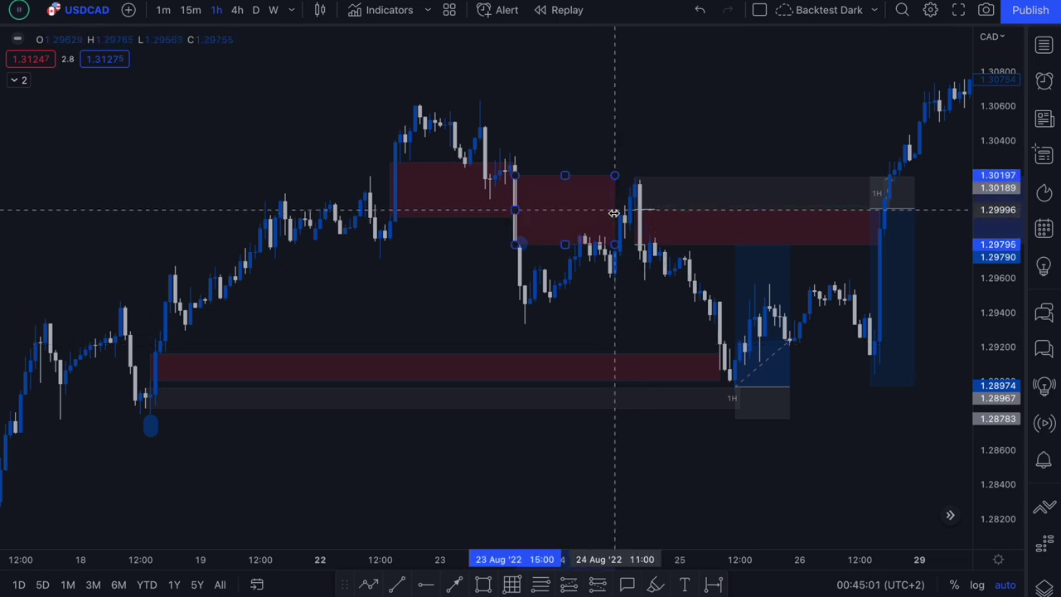
{"action": "left_click_drag", "start_coordinate": [633, 213], "coordinate": [625, 214]}
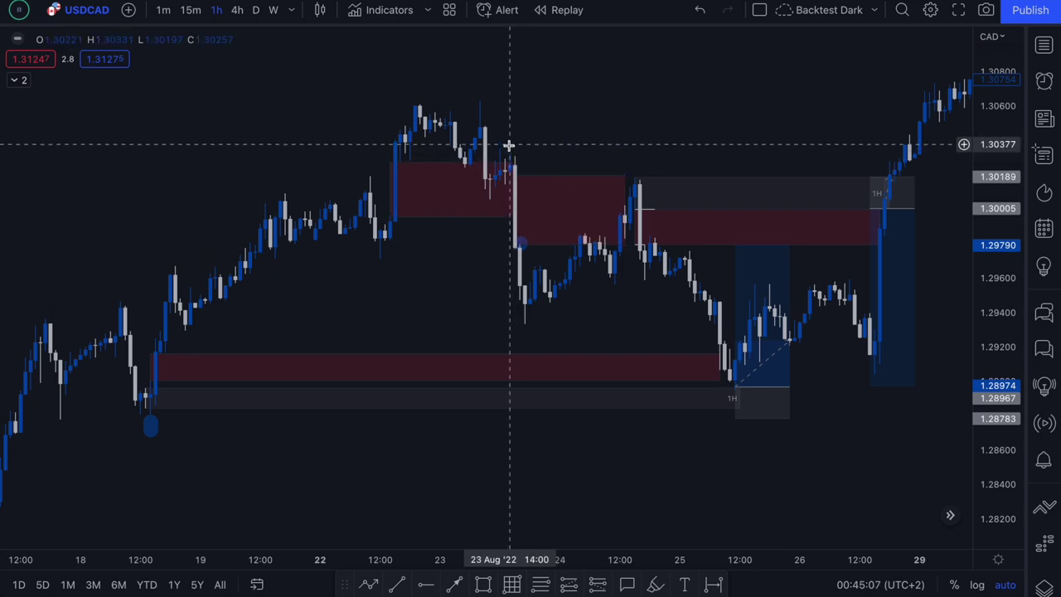
{"action": "left_click", "coordinate": [536, 168]}
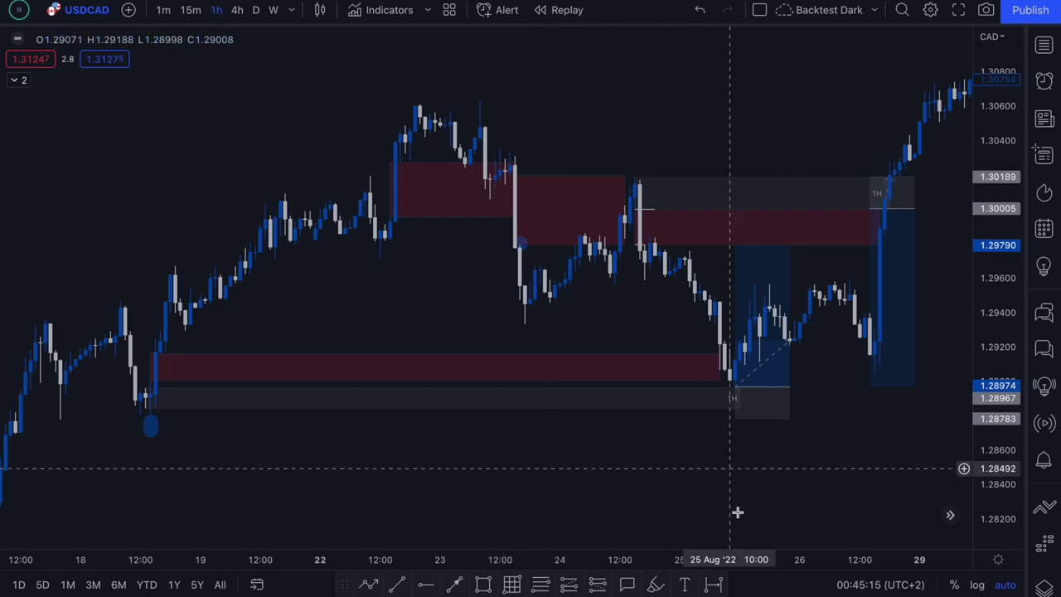
Step: Brush a circle around the 18 August low and an upward arrow along the following rise, undoing the strokes
{"action": "left_click", "coordinate": [655, 584]}
{"action": "mouse_move", "coordinate": [119, 399]}
{"action": "left_mouse_down"}
{"action": "mouse_move", "coordinate": [123, 390]}
{"action": "mouse_move", "coordinate": [156, 407]}
{"action": "mouse_move", "coordinate": [265, 287]}
{"action": "mouse_move", "coordinate": [304, 308]}
{"action": "left_mouse_up"}
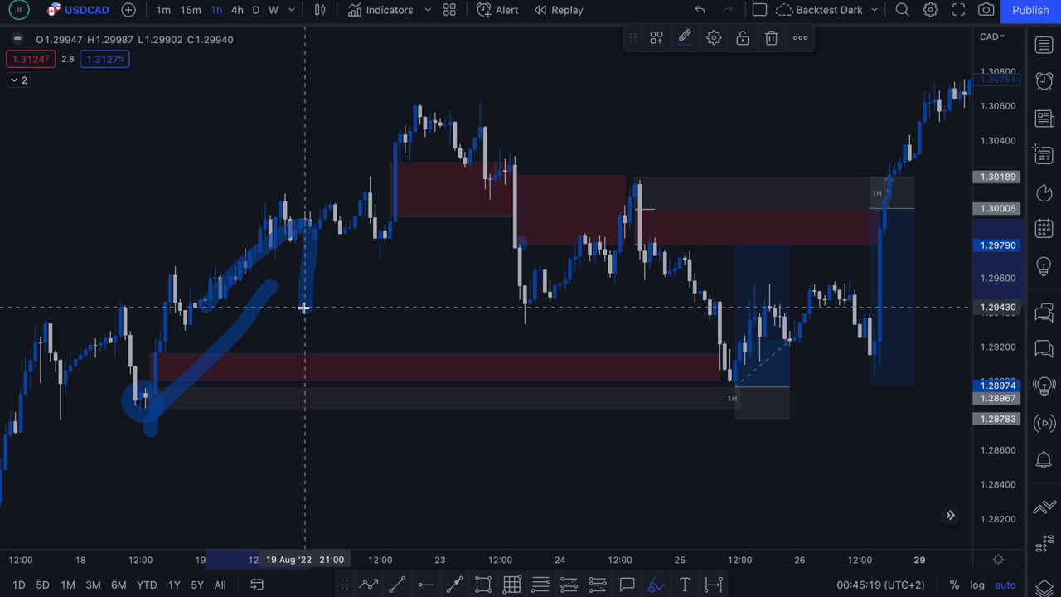
{"action": "key", "text": "ctrl+z"}
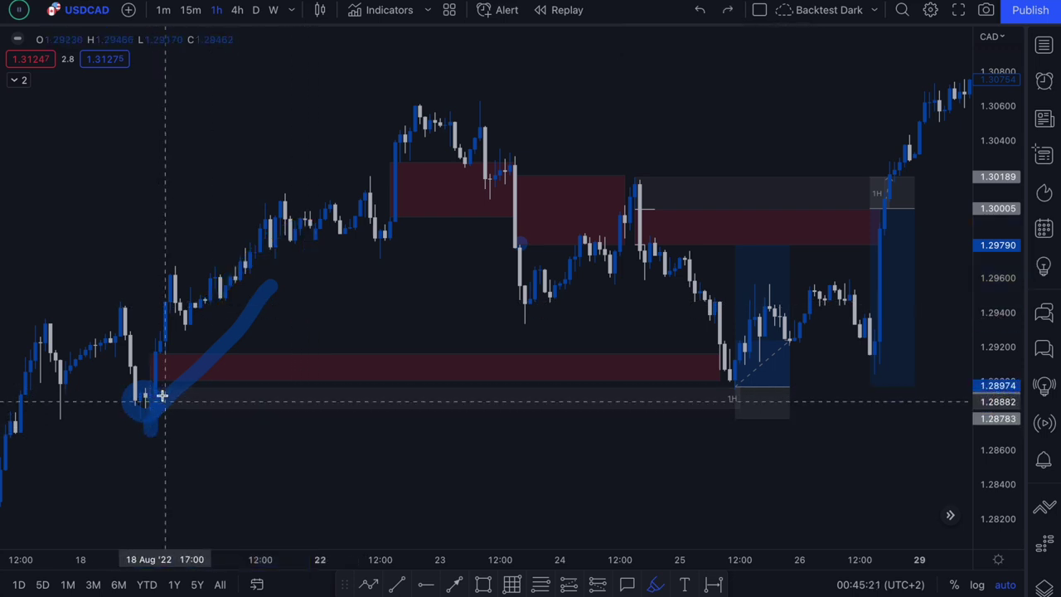
{"action": "key", "text": "ctrl+z"}
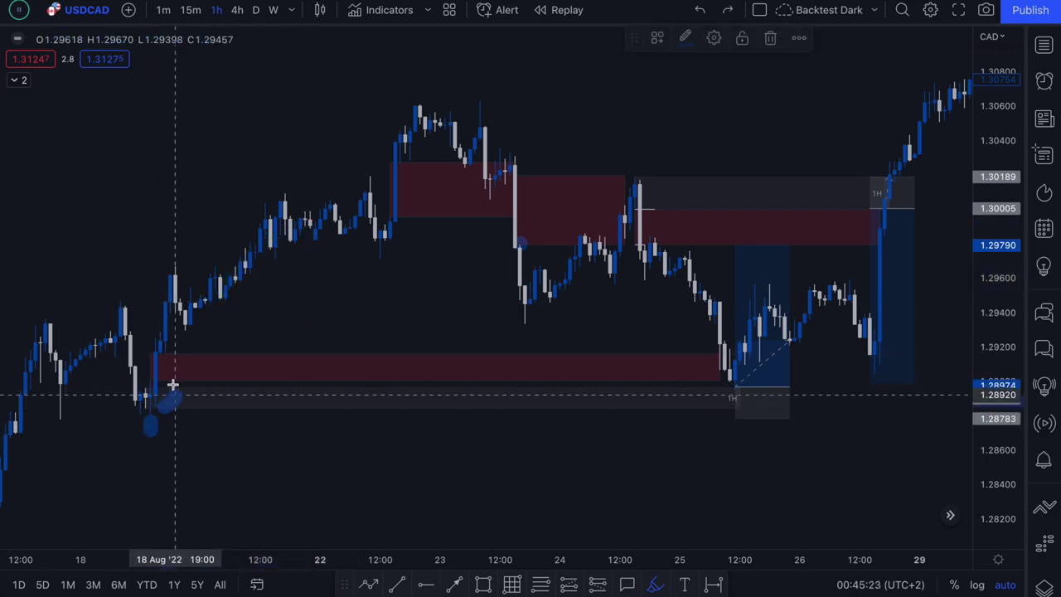
Step: Brush another rising arrow from the lower 1H zone and a circle on the lower red gap near 19 August, undoing both
{"action": "left_click_drag", "start_coordinate": [174, 393], "coordinate": [285, 276]}
{"action": "mouse_move", "coordinate": [212, 308]}
{"action": "left_mouse_down"}
{"action": "mouse_move", "coordinate": [290, 236]}
{"action": "mouse_move", "coordinate": [319, 278]}
{"action": "left_mouse_up"}
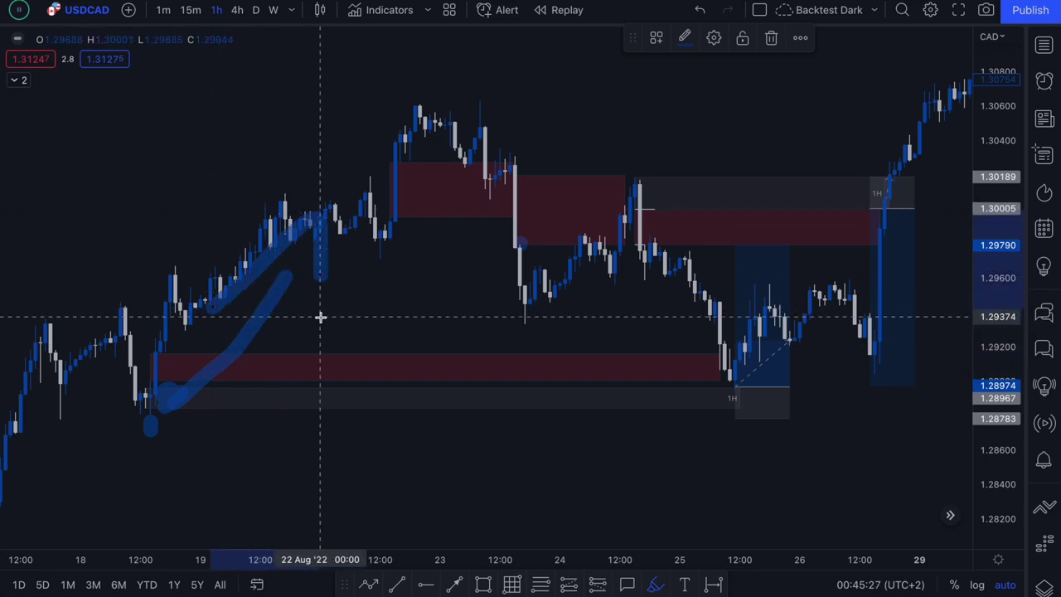
{"action": "key", "text": "ctrl+z"}
{"action": "key", "text": "ctrl+z"}
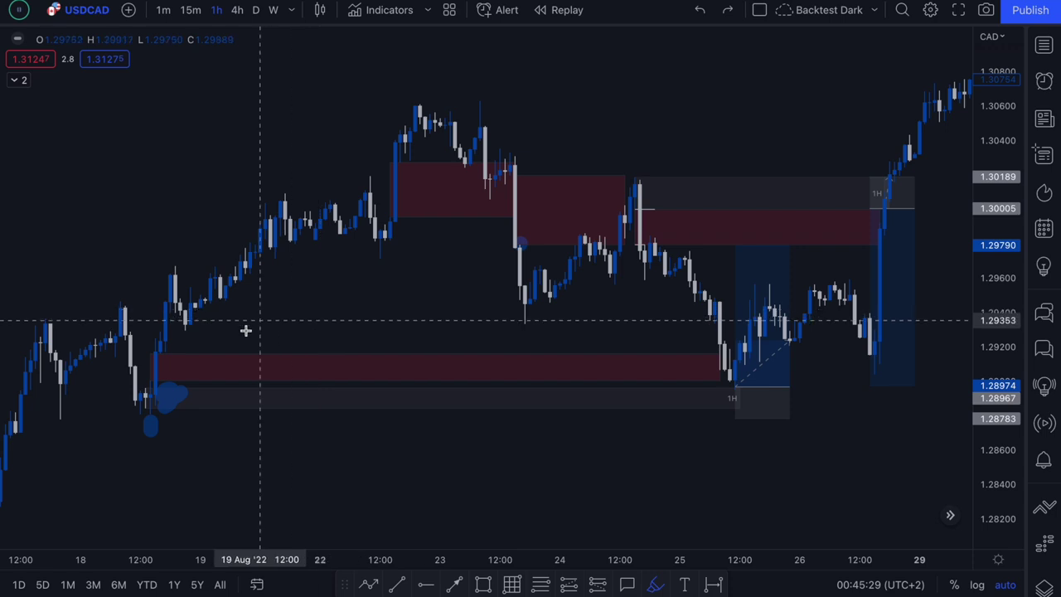
{"action": "mouse_move", "coordinate": [210, 355]}
{"action": "left_mouse_down"}
{"action": "mouse_move", "coordinate": [190, 356]}
{"action": "mouse_move", "coordinate": [185, 381]}
{"action": "mouse_move", "coordinate": [223, 389]}
{"action": "mouse_move", "coordinate": [211, 350]}
{"action": "left_mouse_up"}
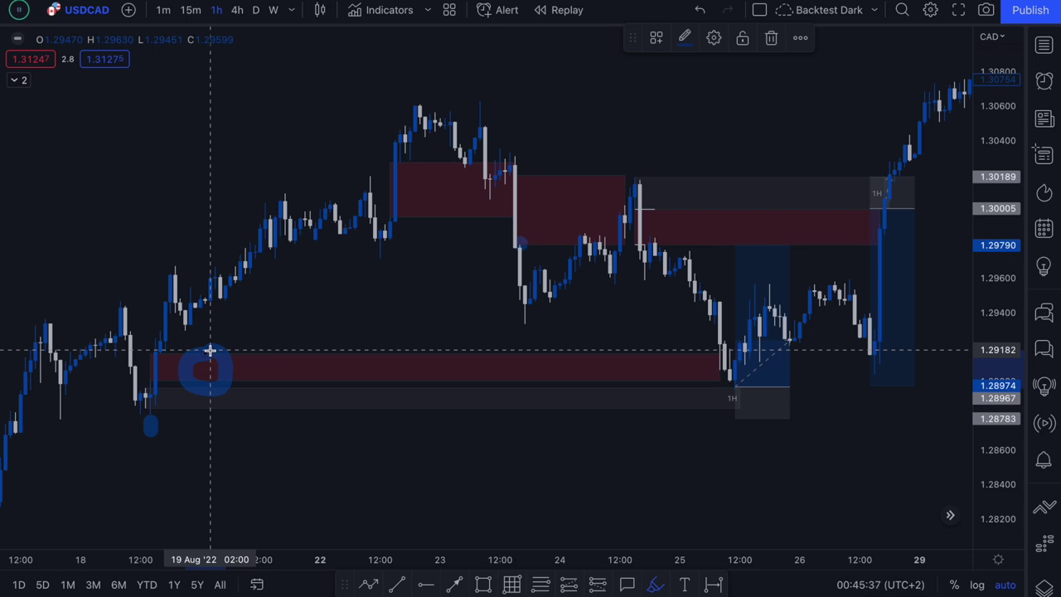
{"action": "key", "text": "ctrl+z"}
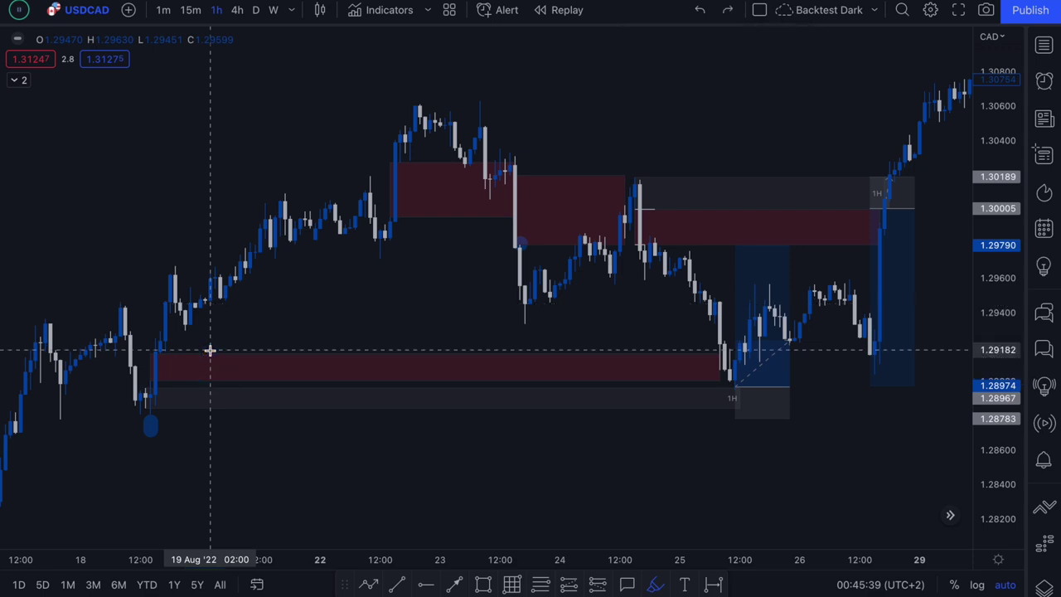